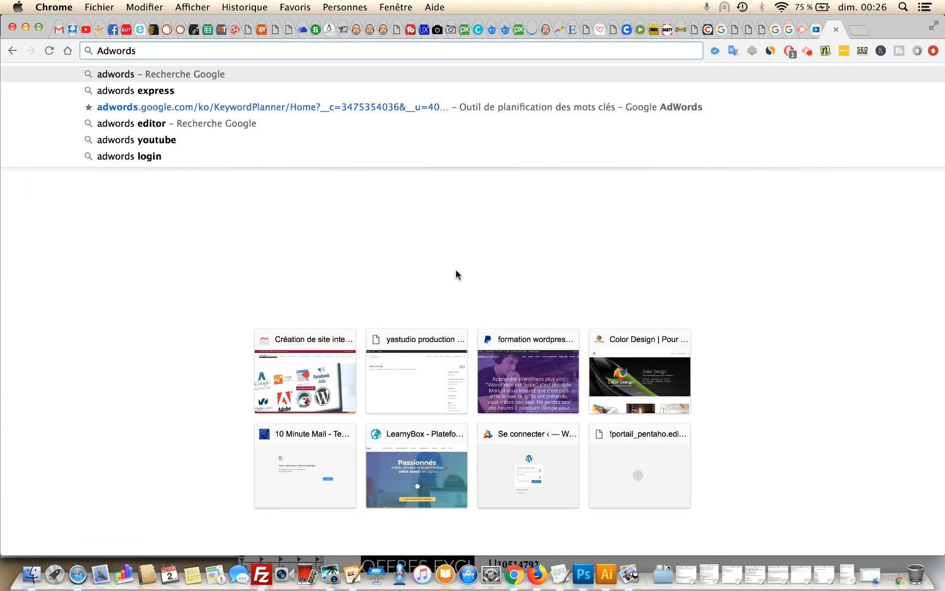
Search Google for adwords and open the Google Ads site from the first sponsored result
{"action": "key", "text": "Return"}
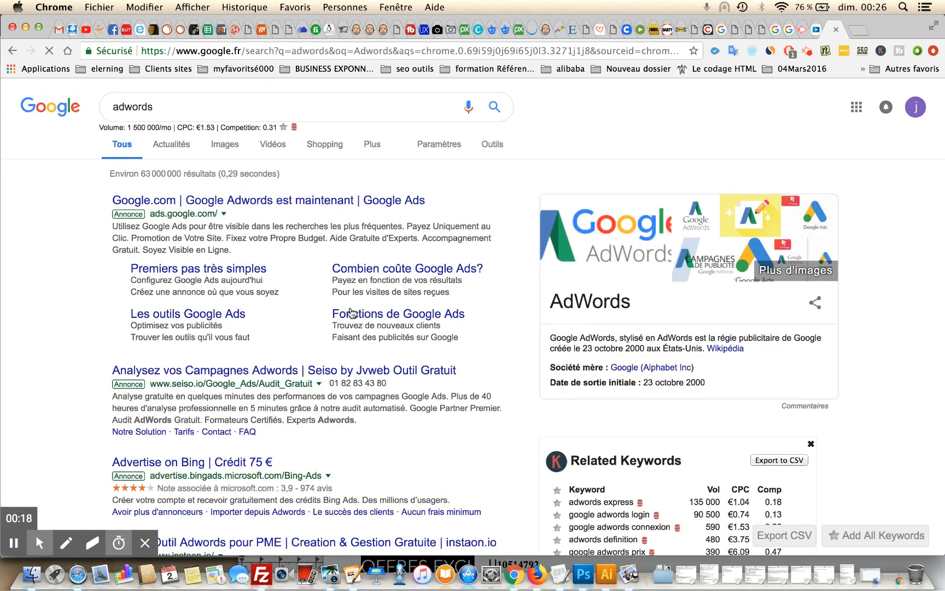
{"action": "left_click", "coordinate": [315, 202]}
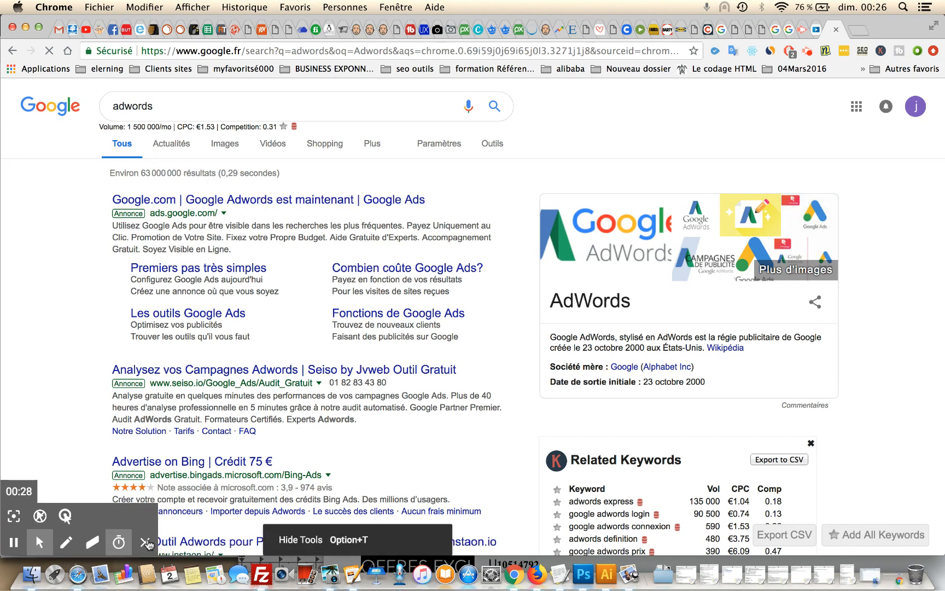
{"action": "left_click", "coordinate": [145, 542]}
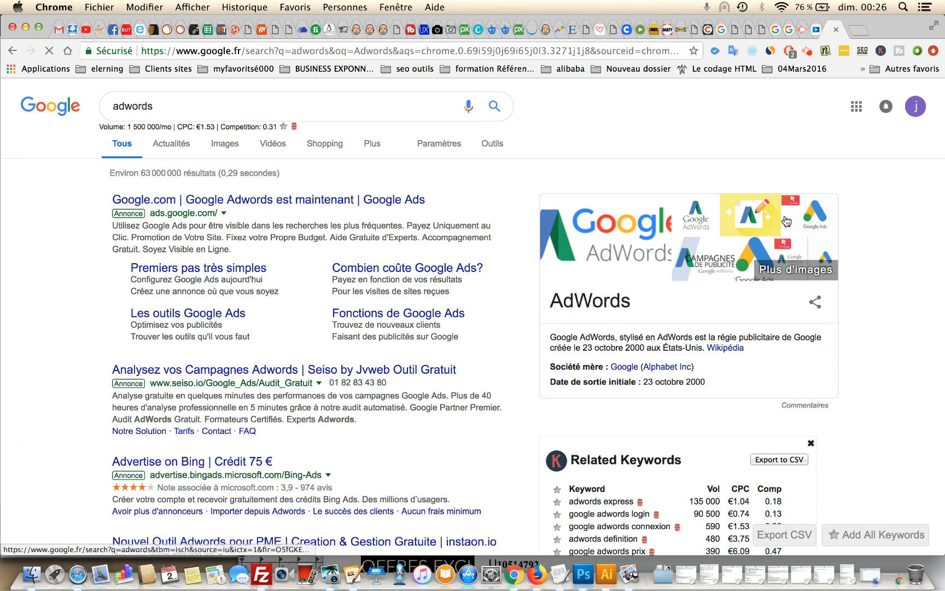
{"action": "left_click", "coordinate": [805, 51]}
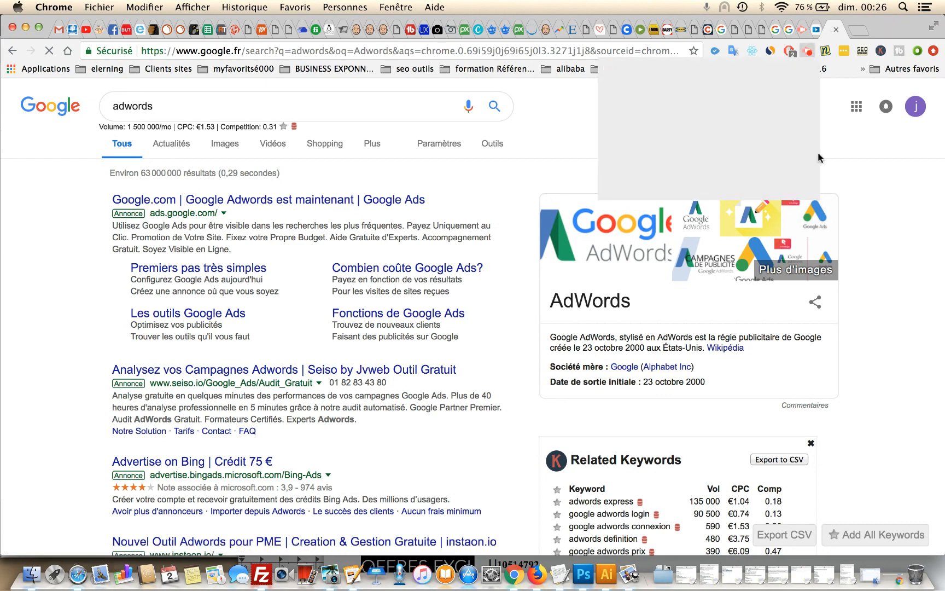
{"action": "left_click", "coordinate": [707, 190]}
{"action": "left_click", "coordinate": [709, 190]}
{"action": "left_click", "coordinate": [494, 218]}
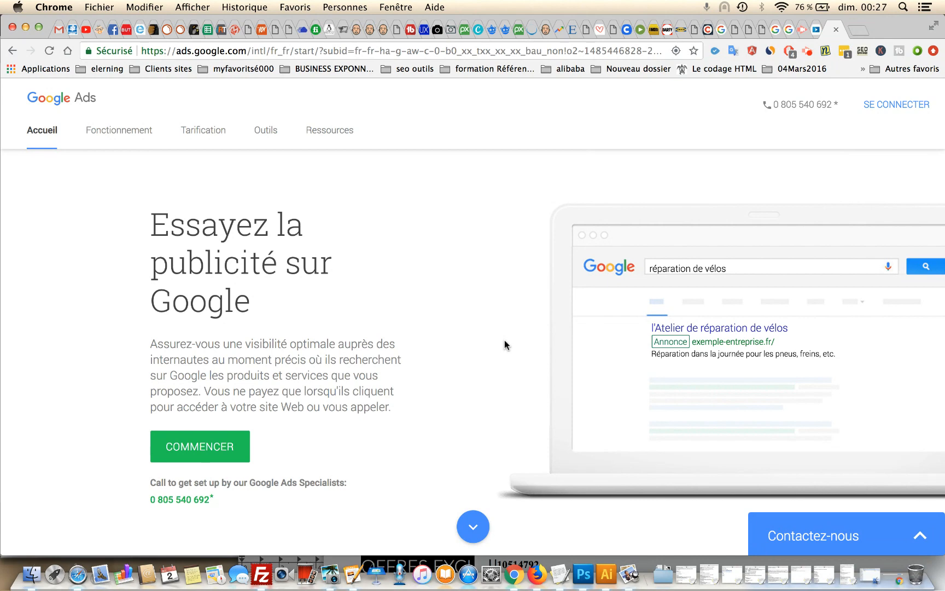
Review the advantages and pricing sections of the Google Ads home page
{"action": "scroll", "coordinate": [504, 341], "scroll_direction": "down", "scroll_amount": 10}
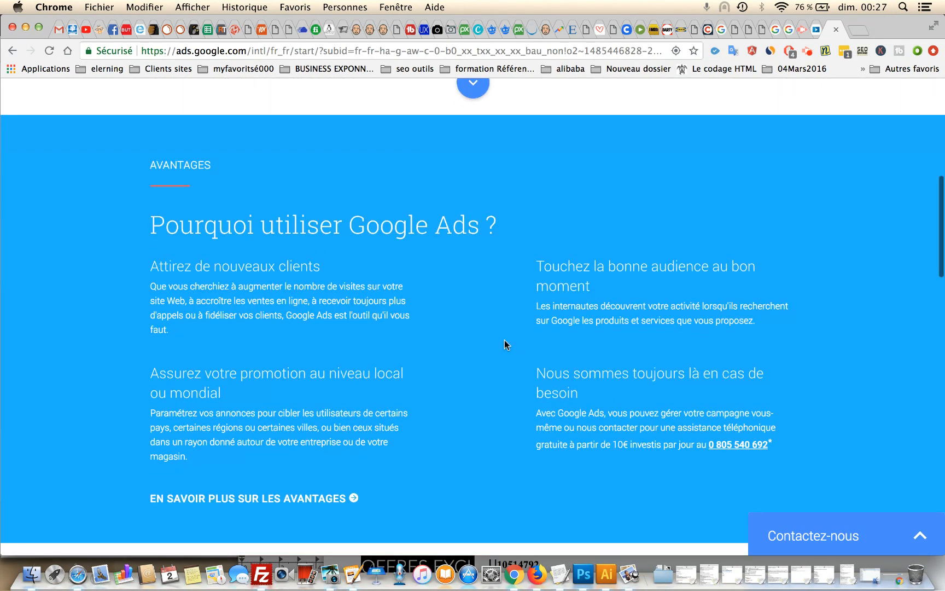
{"action": "scroll", "coordinate": [505, 340], "scroll_direction": "down", "scroll_amount": 8}
{"action": "scroll", "coordinate": [504, 340], "scroll_direction": "up", "scroll_amount": 3}
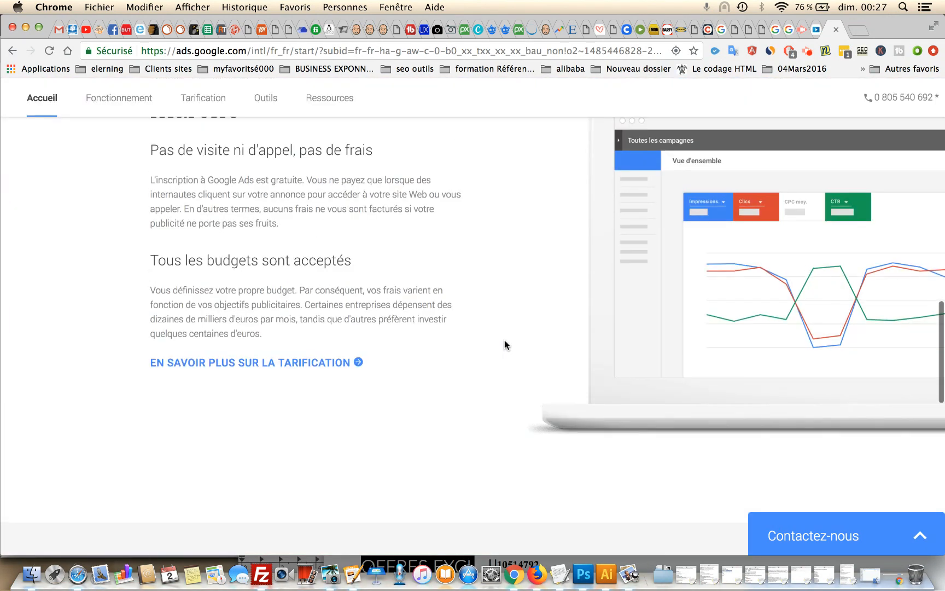
{"action": "scroll", "coordinate": [504, 344], "scroll_direction": "up", "scroll_amount": 2}
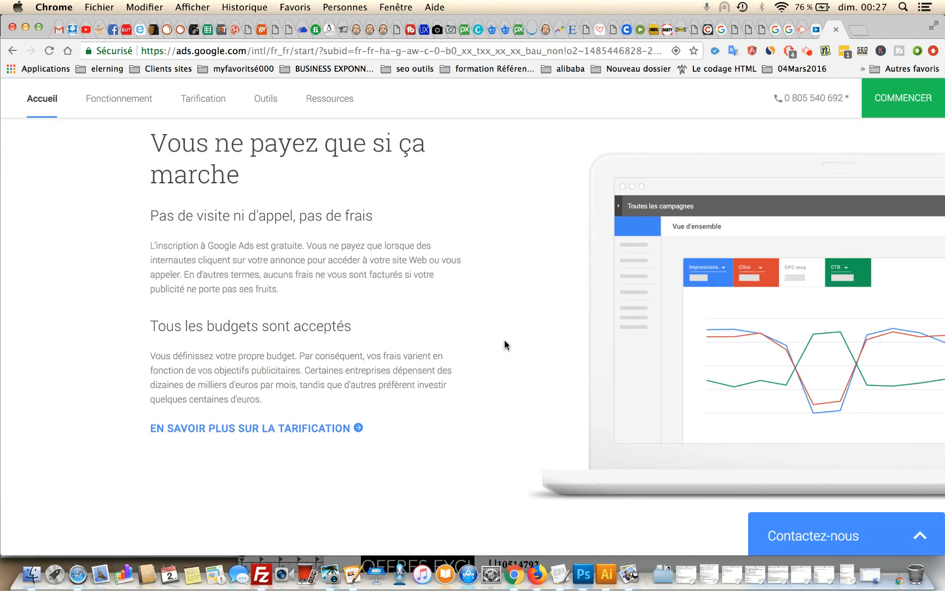
{"action": "scroll", "coordinate": [505, 345], "scroll_direction": "down", "scroll_amount": 15}
{"action": "scroll", "coordinate": [504, 344], "scroll_direction": "up", "scroll_amount": 14}
{"action": "scroll", "coordinate": [504, 340], "scroll_direction": "up", "scroll_amount": 15}
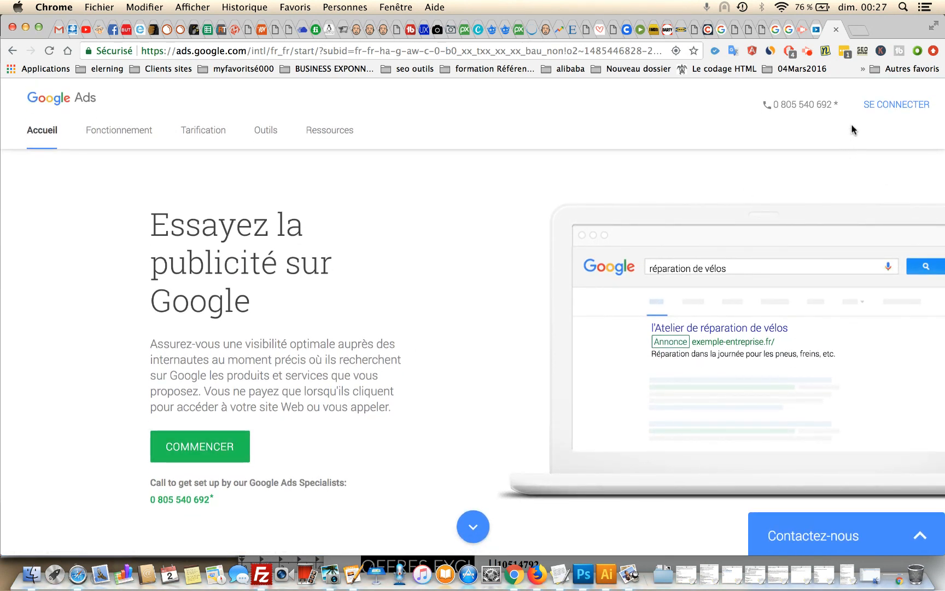
Sign in to Google Ads with the account password and decline updating the password saved in LastPass
{"action": "left_click", "coordinate": [889, 108]}
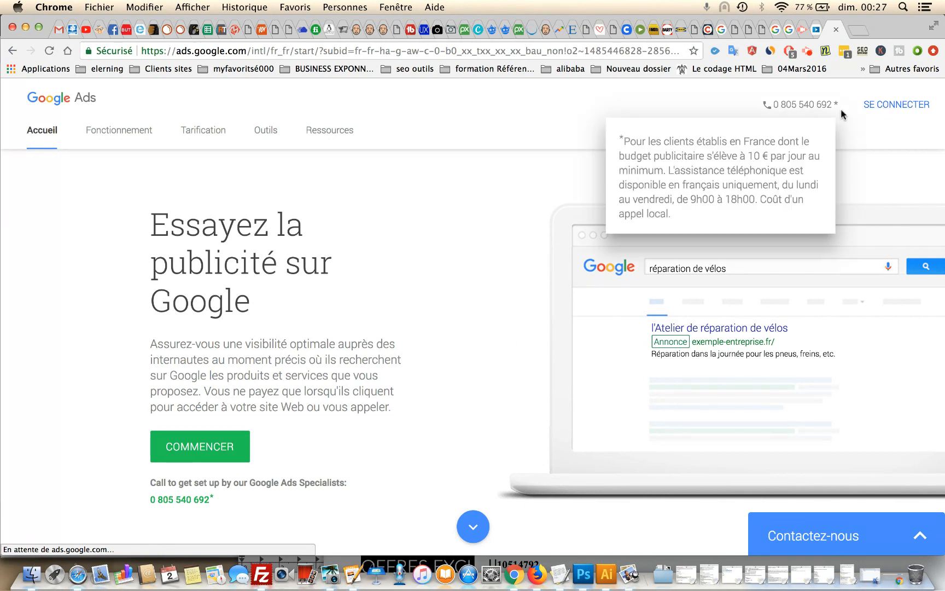
{"action": "left_click", "coordinate": [808, 50]}
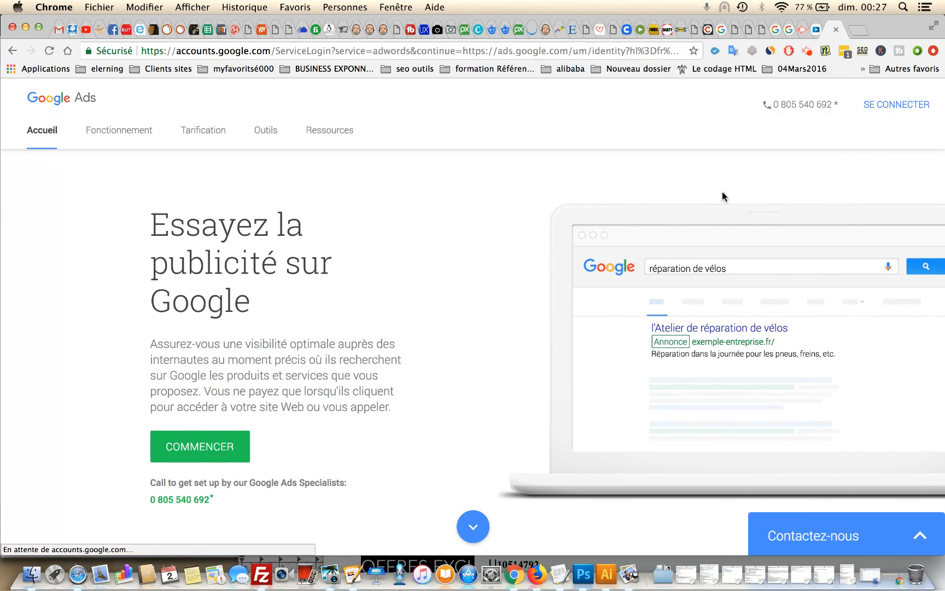
{"action": "left_click", "coordinate": [807, 51]}
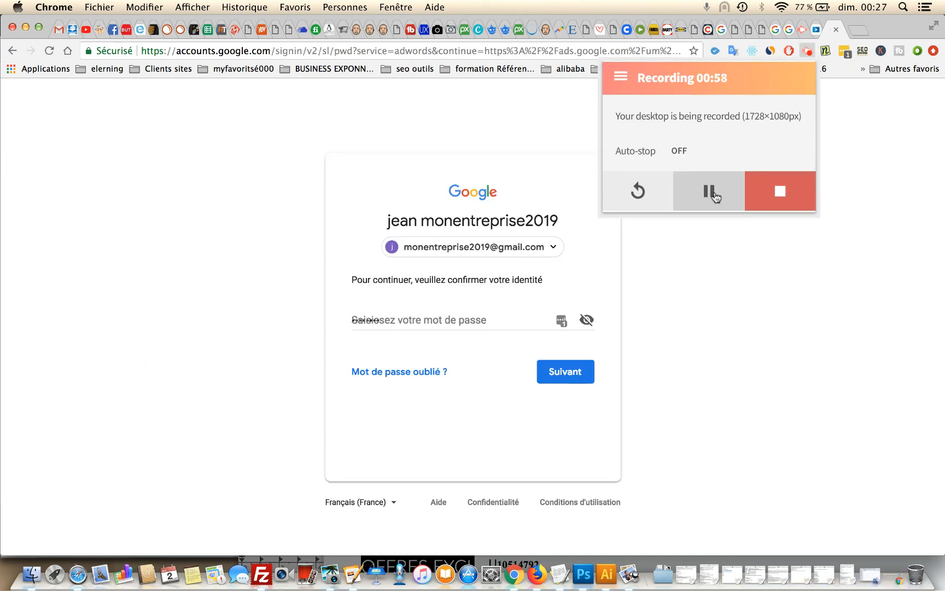
{"action": "left_click", "coordinate": [684, 280]}
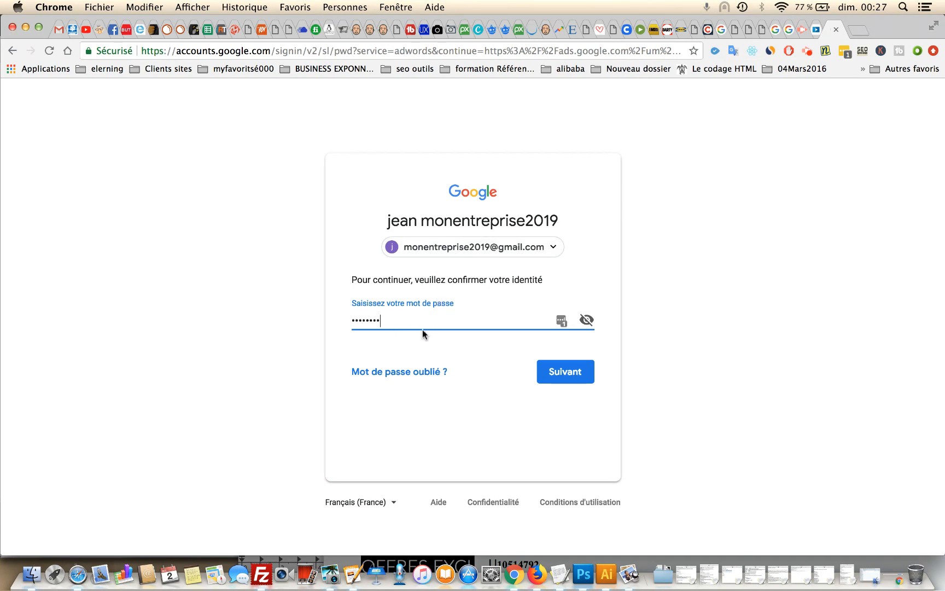
{"action": "left_click_drag", "start_coordinate": [432, 323], "coordinate": [333, 327]}
{"action": "type", "text": "••••••"}
{"action": "left_click", "coordinate": [569, 373]}
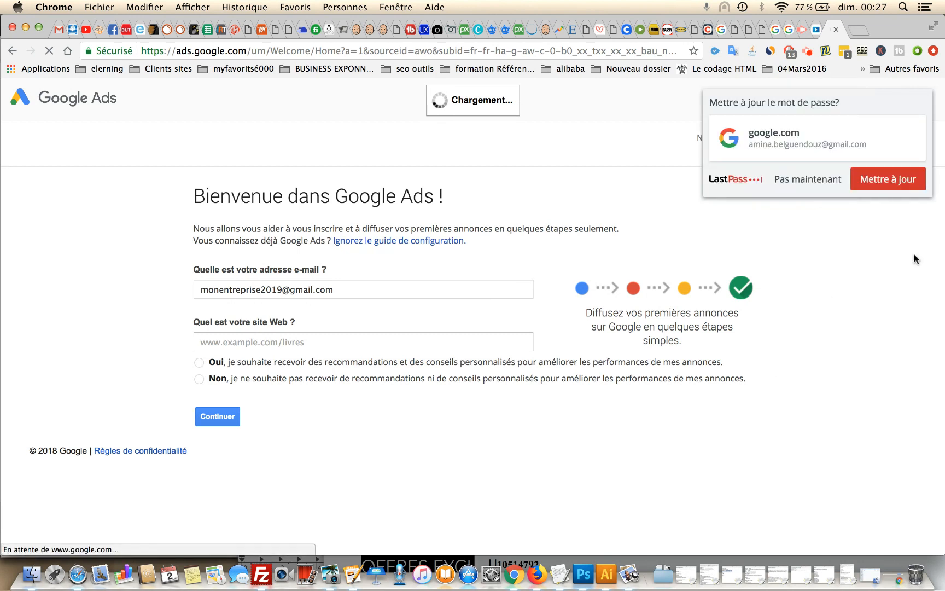
{"action": "left_click", "coordinate": [829, 178]}
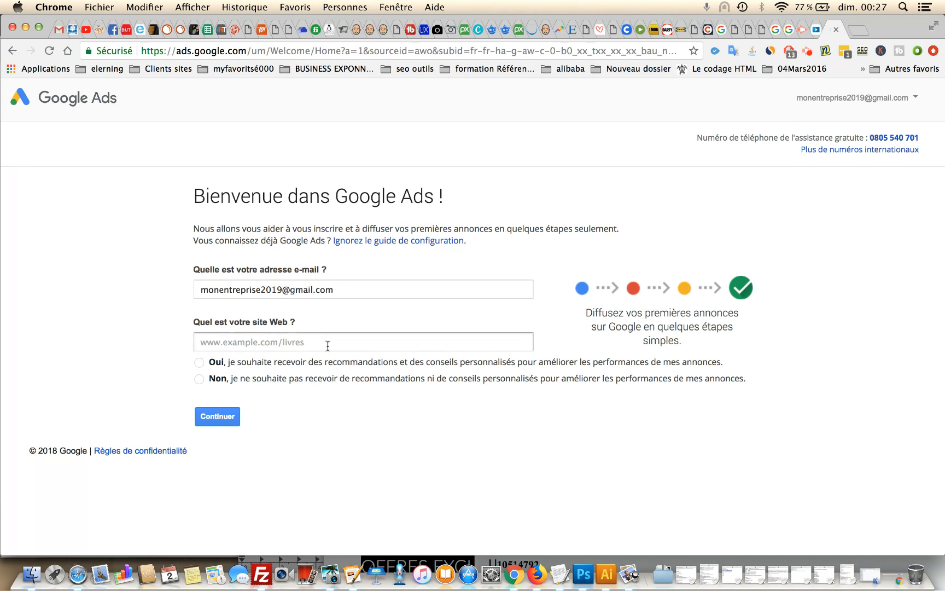
{"action": "left_click", "coordinate": [807, 53]}
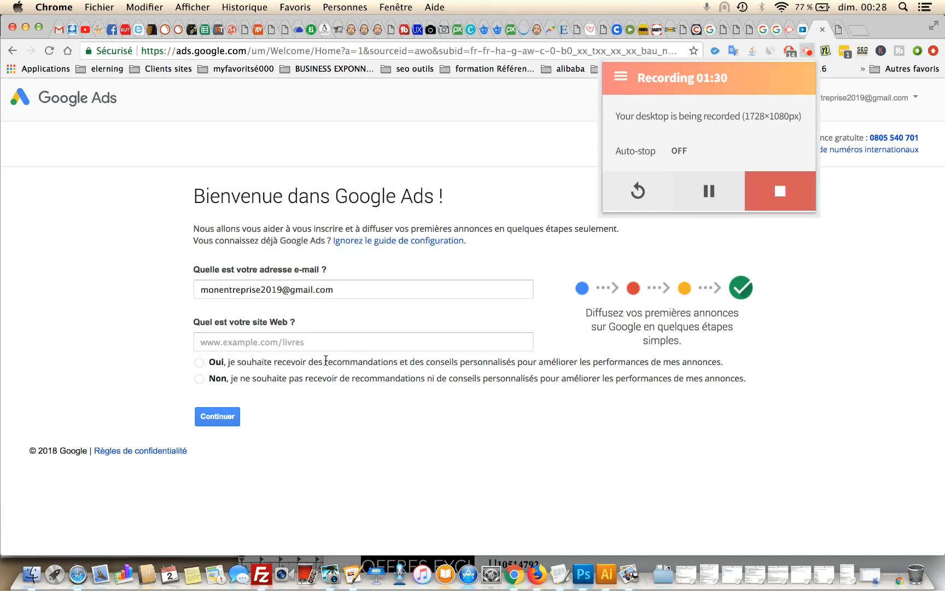
{"action": "left_click", "coordinate": [328, 343]}
{"action": "left_click", "coordinate": [328, 343]}
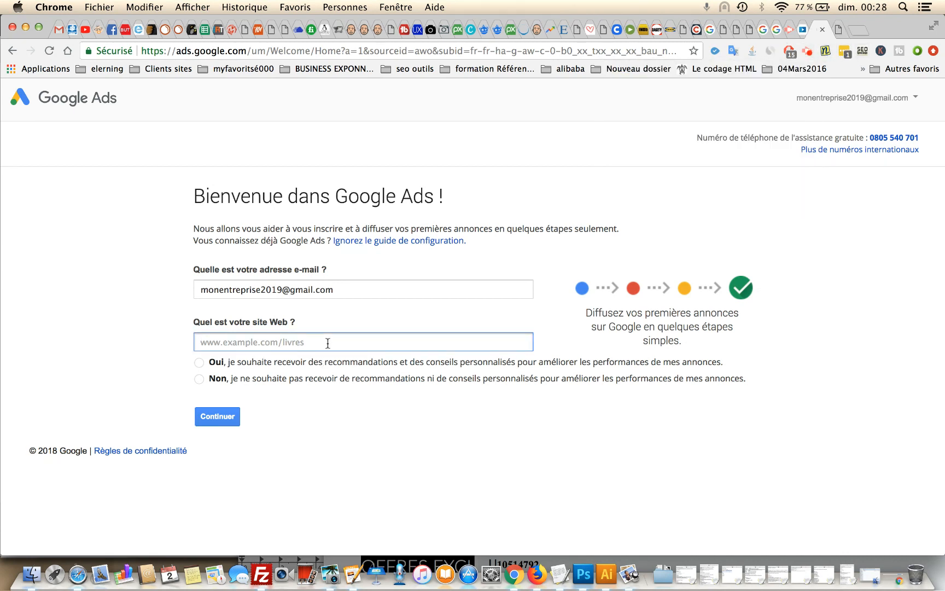
{"action": "type", "text": "http://depannage-pro-batiment.fr"}
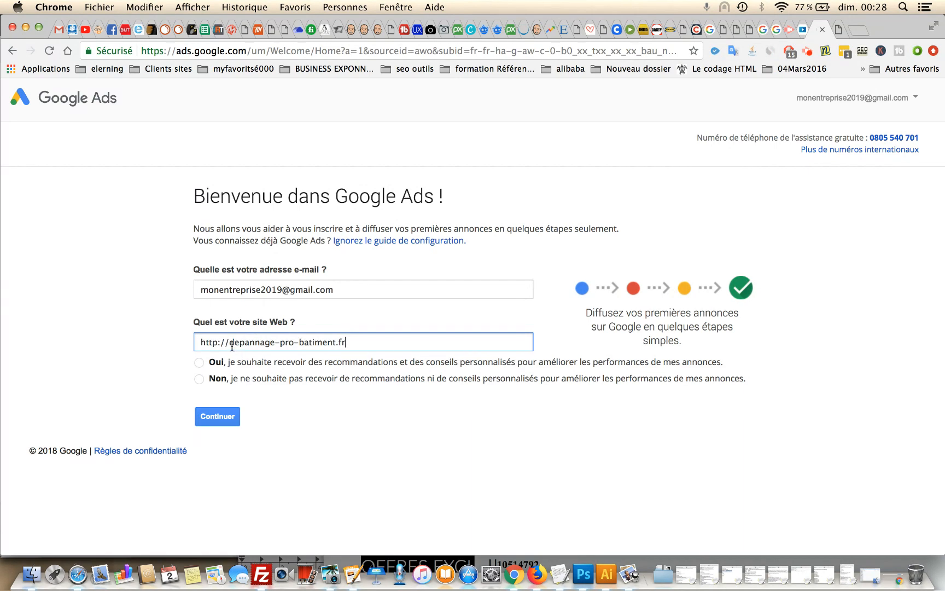
{"action": "left_click_drag", "start_coordinate": [228, 343], "coordinate": [166, 345]}
{"action": "key", "text": "BackSpace"}
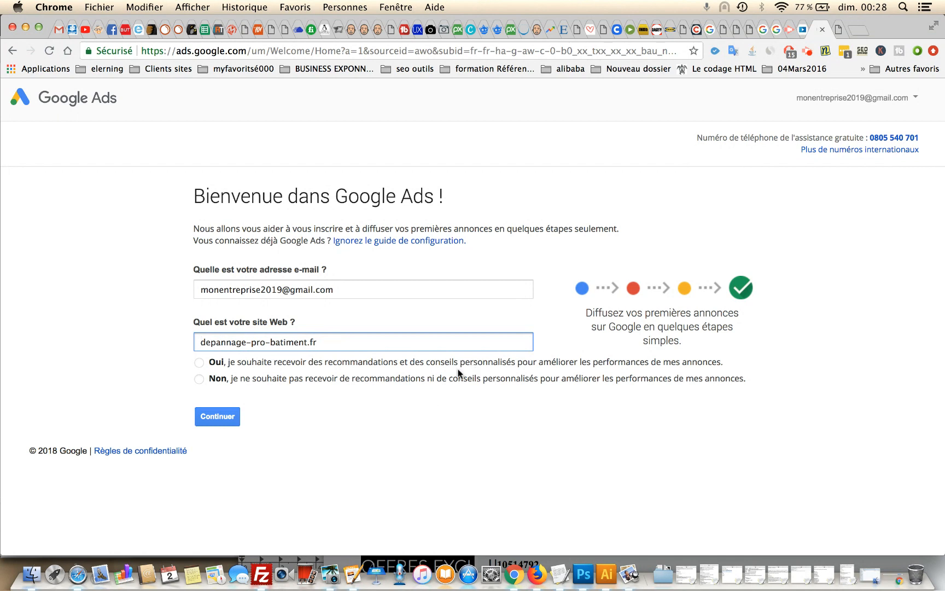
Choose Non for personalised recommendations and advice, and continue to the ad goal selection
{"action": "left_click", "coordinate": [200, 380]}
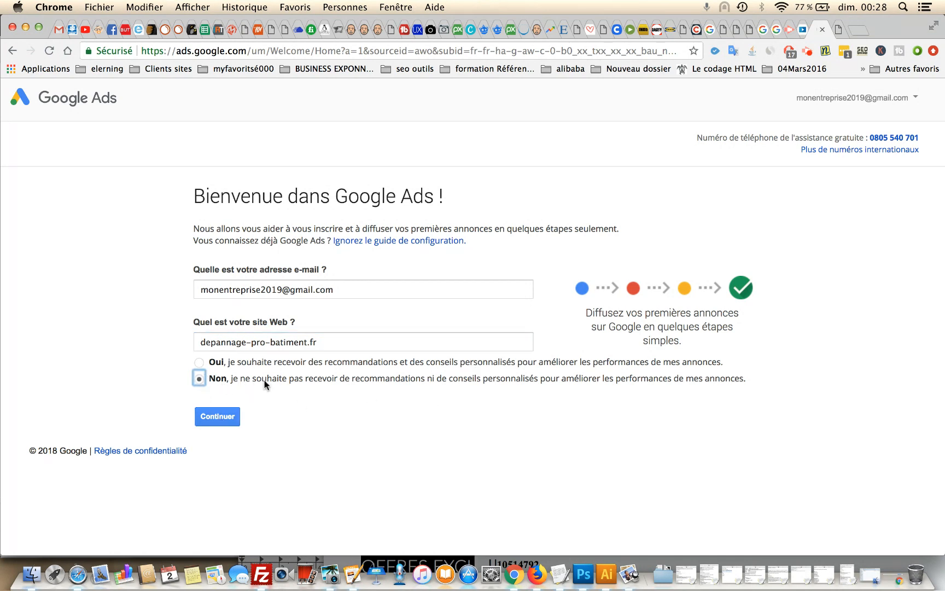
{"action": "left_click", "coordinate": [199, 363]}
{"action": "left_click", "coordinate": [198, 378]}
{"action": "left_click", "coordinate": [226, 418]}
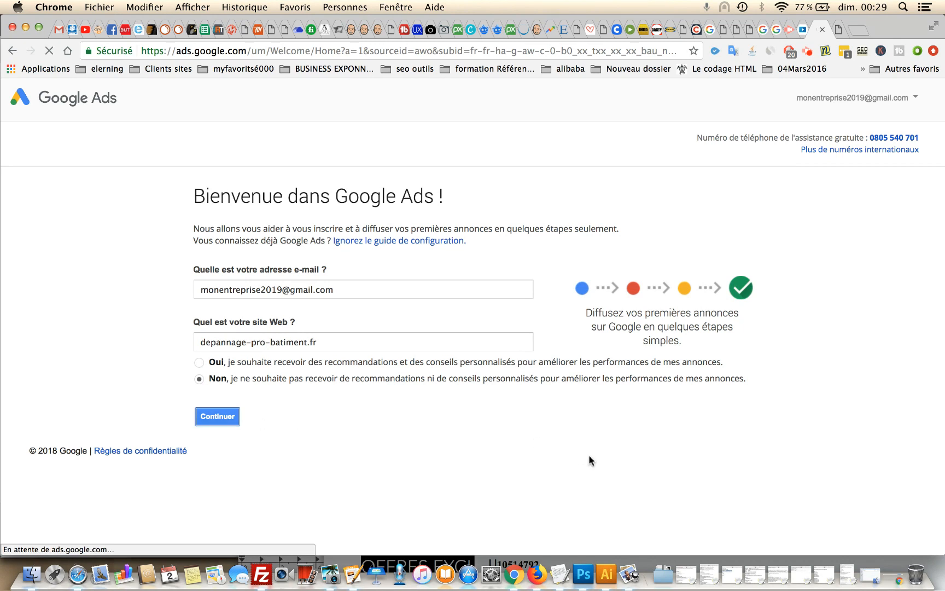
{"action": "left_click", "coordinate": [807, 52]}
{"action": "left_click", "coordinate": [710, 189]}
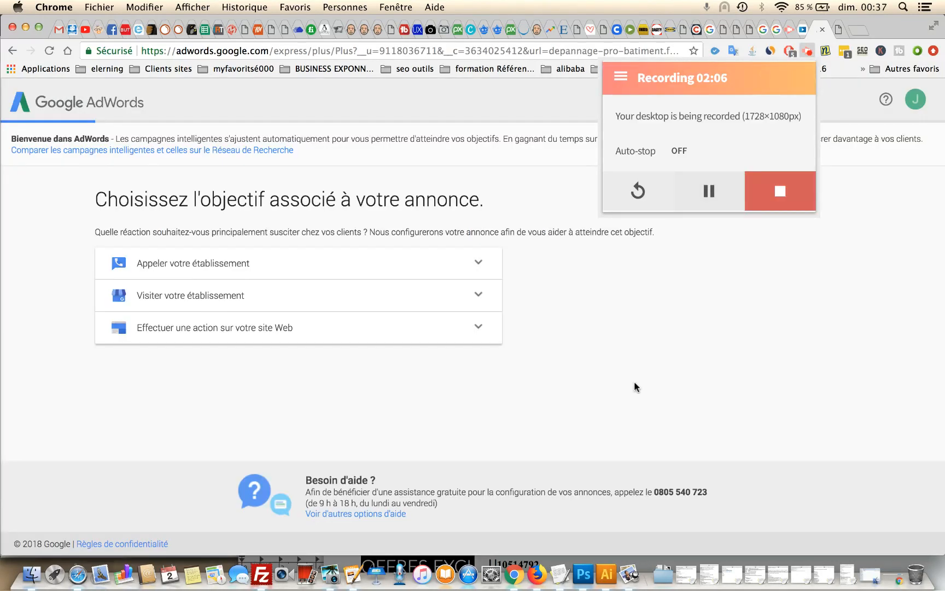
{"action": "left_click", "coordinate": [635, 382]}
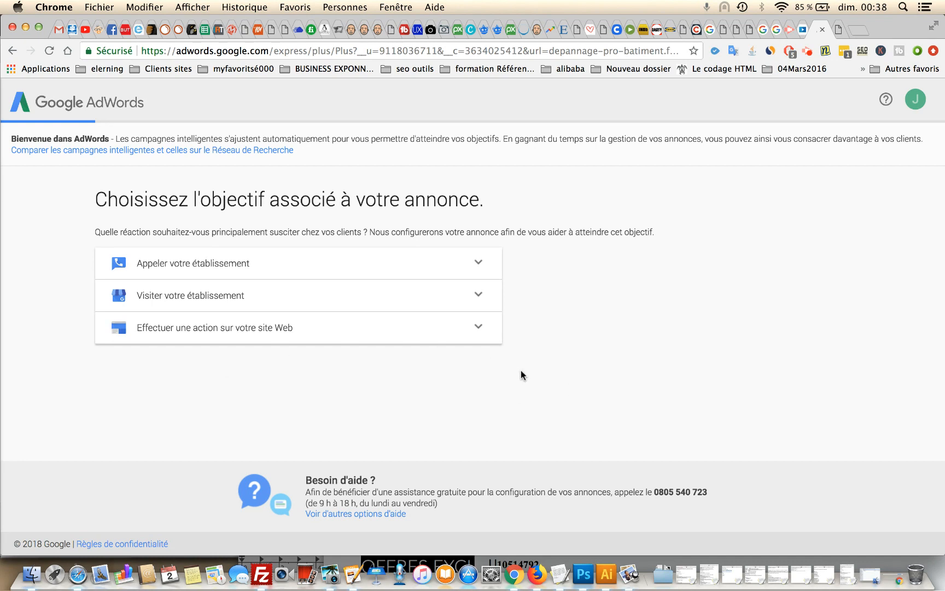
Examine the selection criteria for the goals Appeler votre établissement and Visiter votre établissement
{"action": "left_click", "coordinate": [481, 266]}
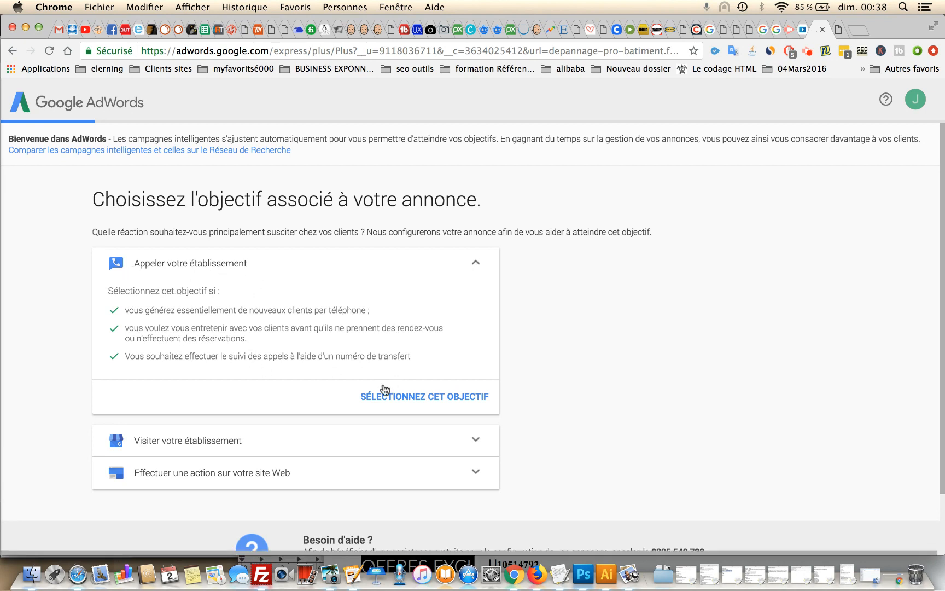
{"action": "left_click", "coordinate": [426, 399]}
{"action": "left_click", "coordinate": [477, 264]}
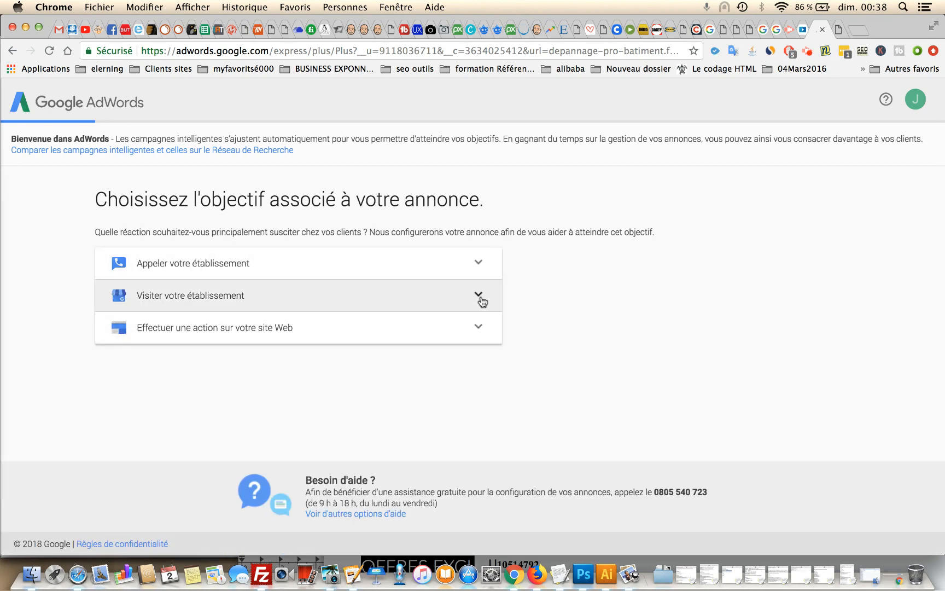
{"action": "left_click", "coordinate": [479, 298]}
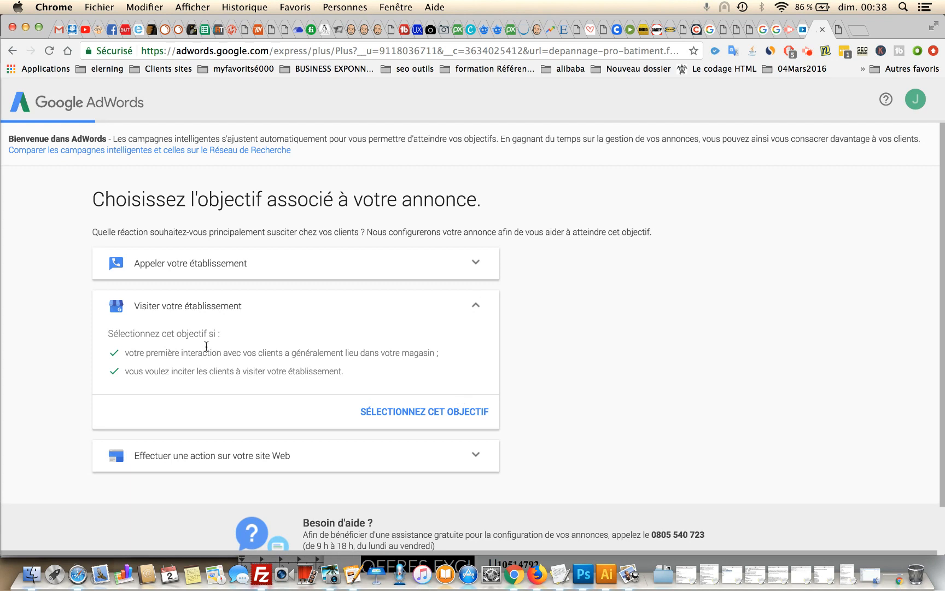
{"action": "left_click", "coordinate": [475, 307]}
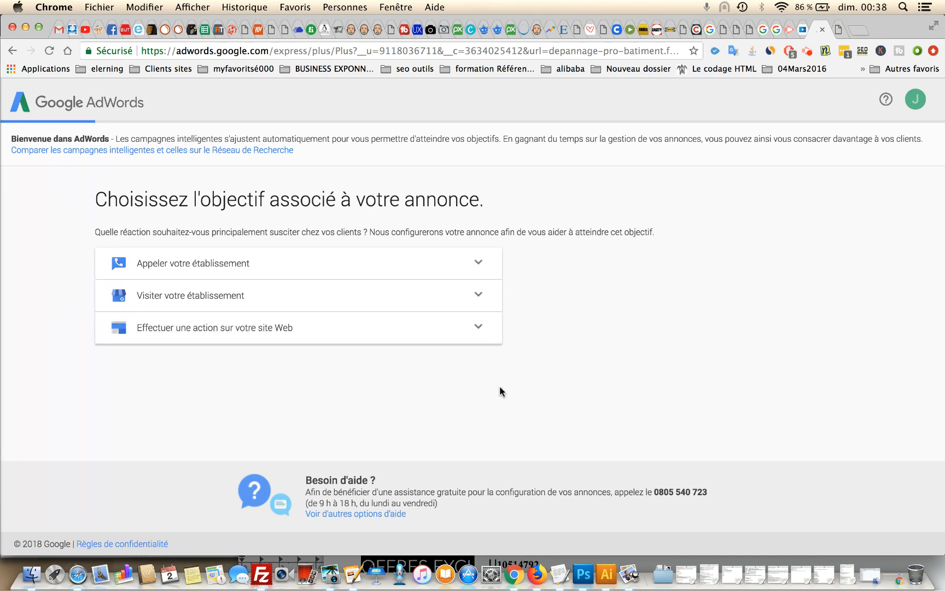
Select Effectuer une action sur votre site Web as the ad's goal and proceed to the customer location page
{"action": "left_click", "coordinate": [480, 330]}
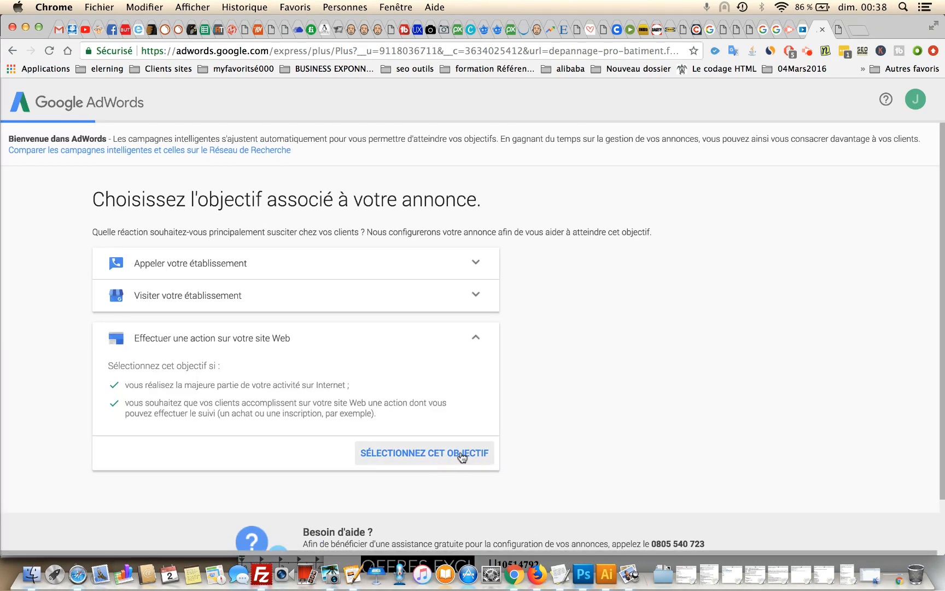
{"action": "left_click", "coordinate": [461, 454]}
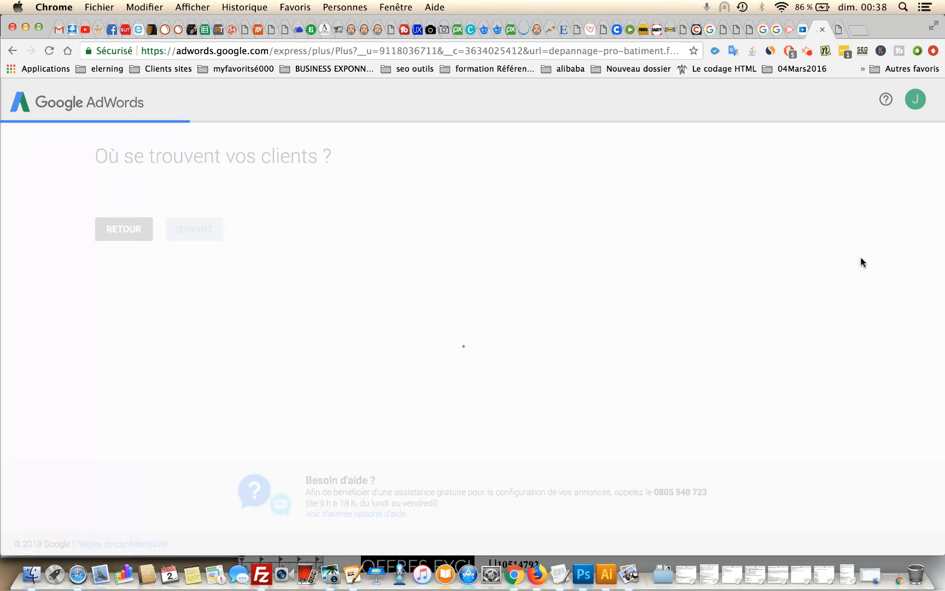
{"action": "left_click", "coordinate": [809, 53]}
{"action": "left_click", "coordinate": [709, 191]}
{"action": "left_click", "coordinate": [709, 191]}
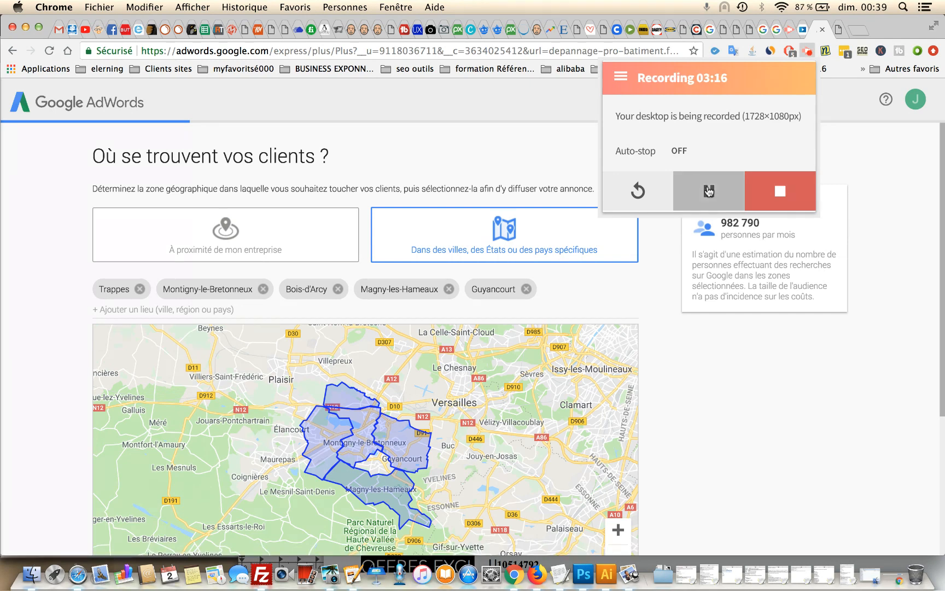
{"action": "left_click", "coordinate": [733, 372]}
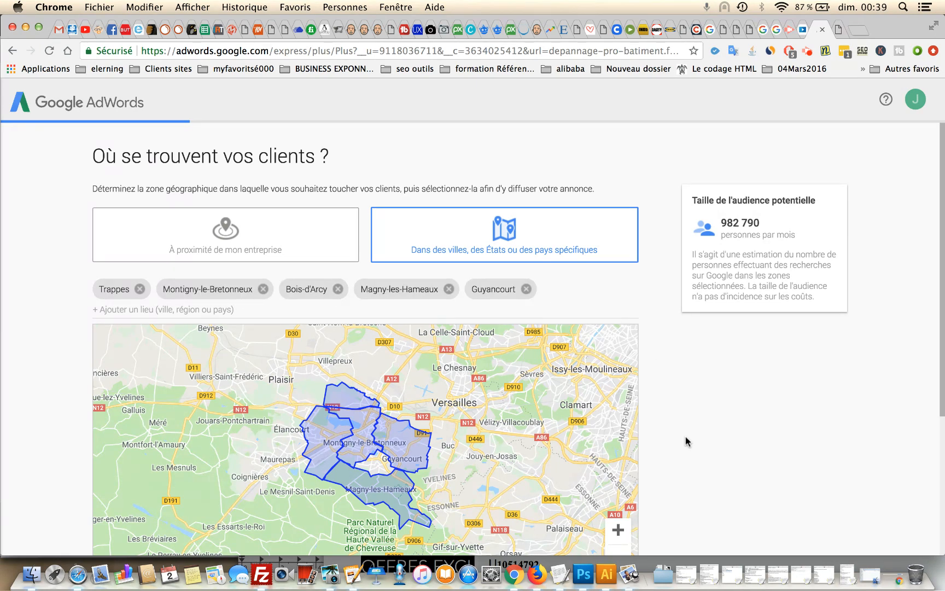
Examine the customer location page's targeting options, proposed towns, coverage map and potential audience size
{"action": "scroll", "coordinate": [687, 441], "scroll_direction": "down", "scroll_amount": 2}
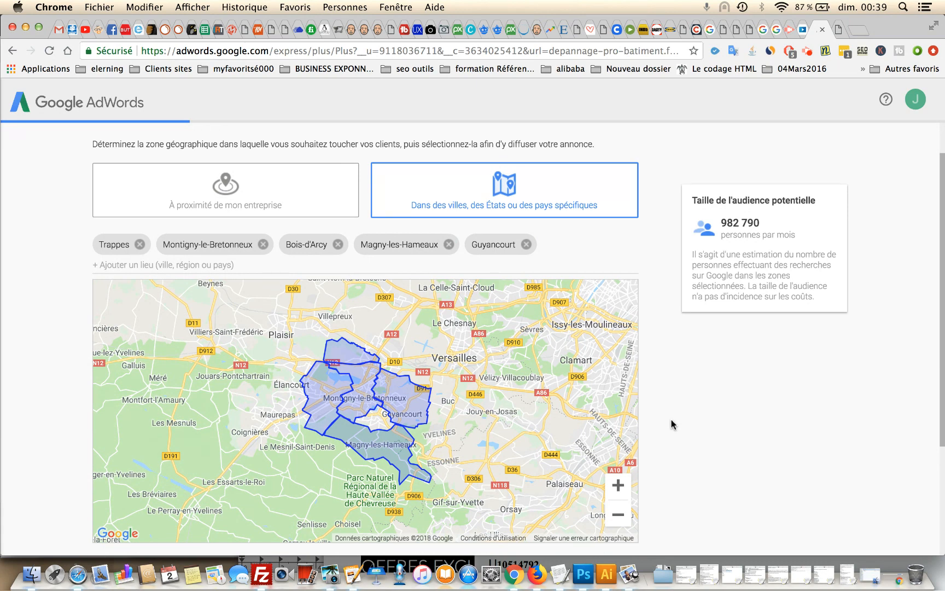
{"action": "scroll", "coordinate": [672, 425], "scroll_direction": "down", "scroll_amount": 3}
{"action": "scroll", "coordinate": [672, 425], "scroll_direction": "down", "scroll_amount": 3}
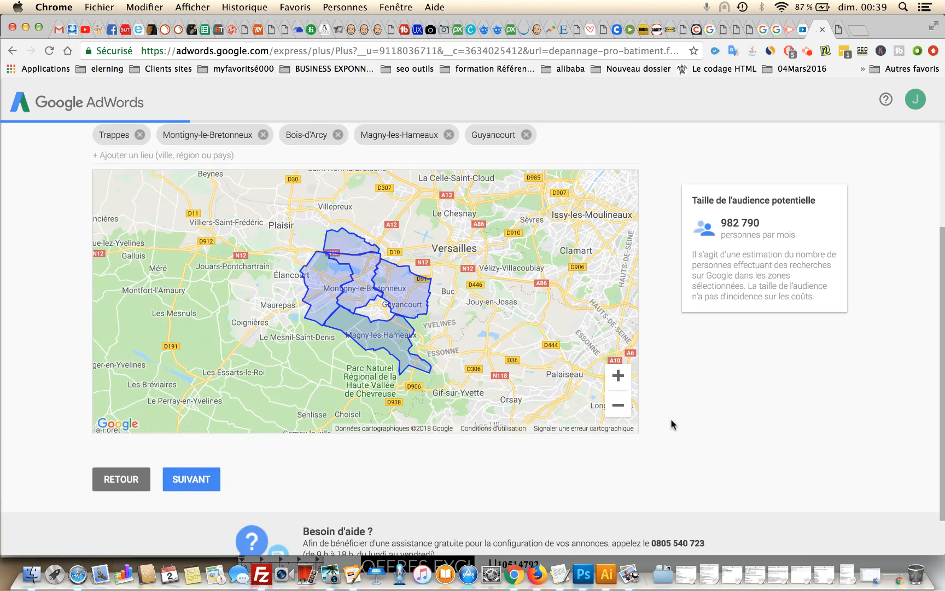
{"action": "scroll", "coordinate": [672, 424], "scroll_direction": "up", "scroll_amount": 7}
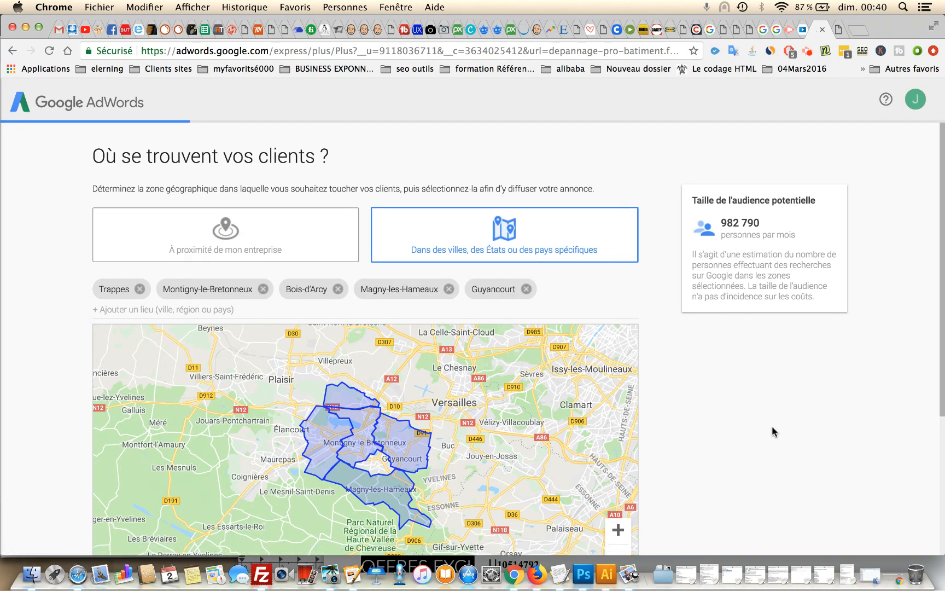
{"action": "scroll", "coordinate": [771, 426], "scroll_direction": "down", "scroll_amount": 3}
{"action": "scroll", "coordinate": [771, 426], "scroll_direction": "down", "scroll_amount": 2}
{"action": "scroll", "coordinate": [772, 425], "scroll_direction": "up", "scroll_amount": 5}
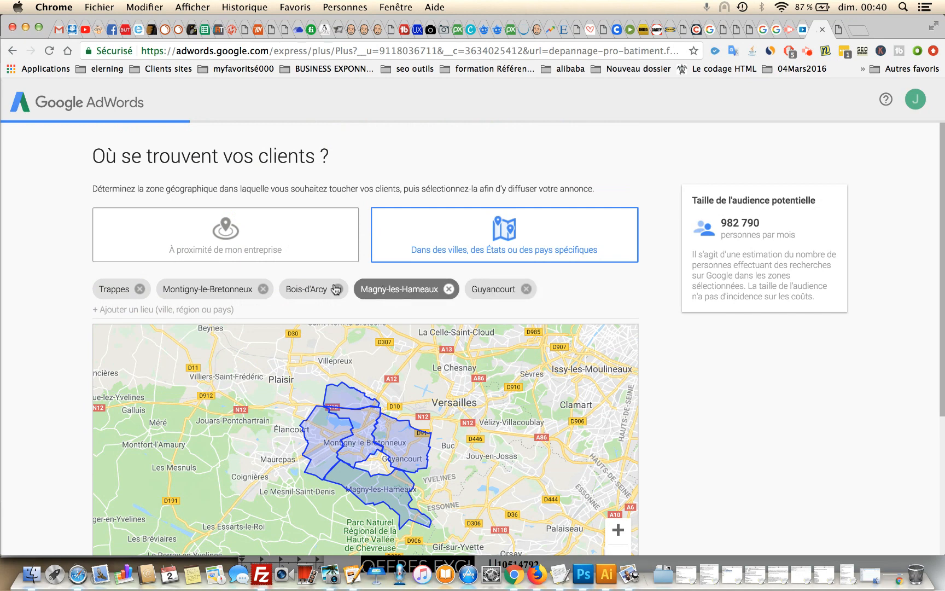
Remove Guyancourt from the targeted towns and add Versailles, Île-de-France, France
{"action": "left_click", "coordinate": [533, 291]}
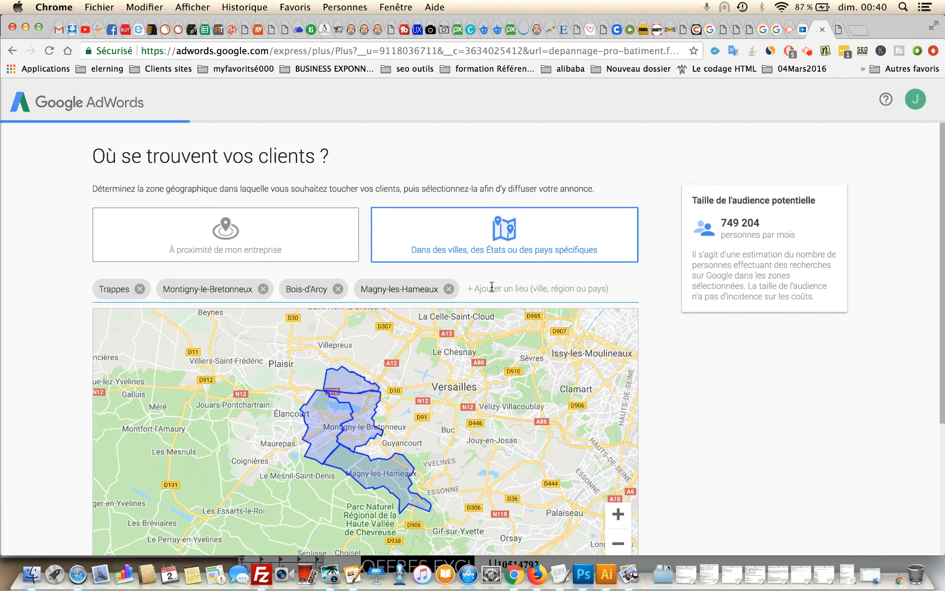
{"action": "type", "text": "vers"}
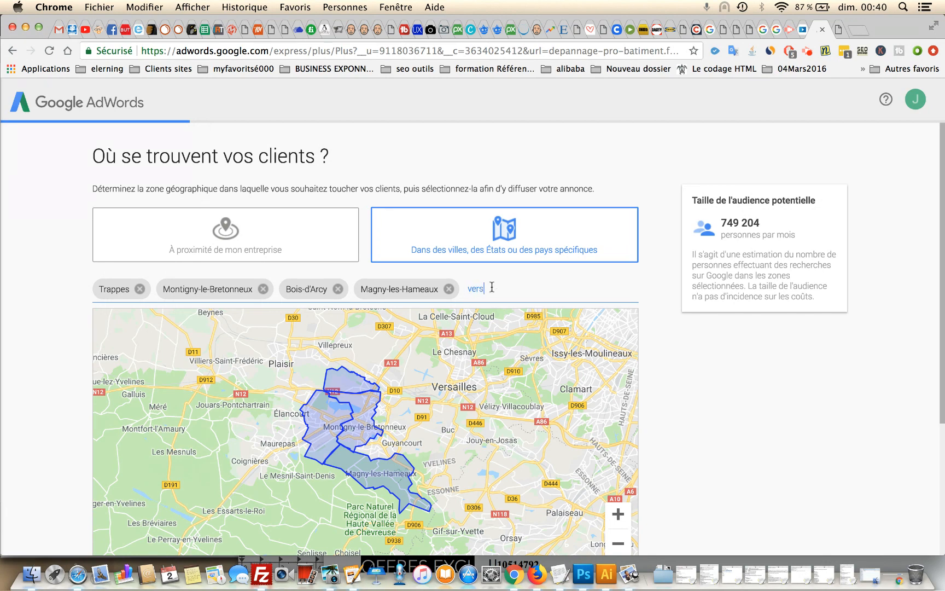
{"action": "type", "text": "ailles"}
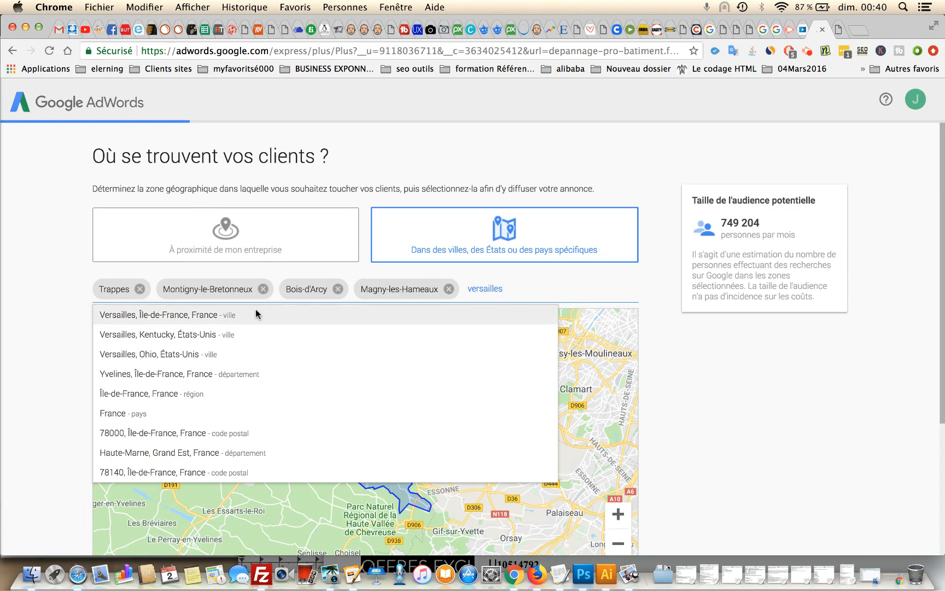
{"action": "left_click", "coordinate": [256, 315]}
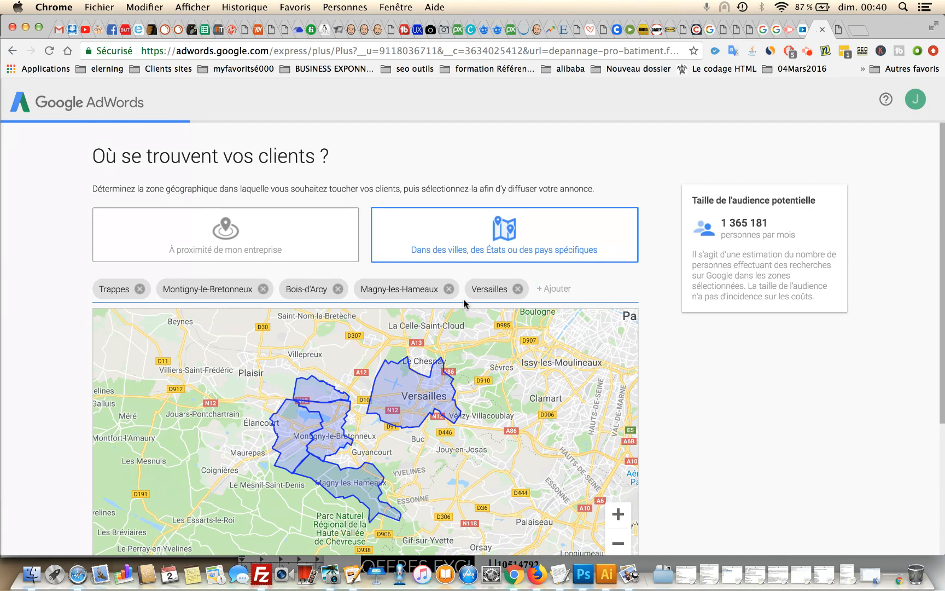
Remove Magny-les-Hameaux, Bois-d'Arcy, Montigny-le-Bretonneux and Trappes from the targeted places, keeping only Versailles
{"action": "left_click", "coordinate": [448, 290]}
{"action": "left_click", "coordinate": [339, 290]}
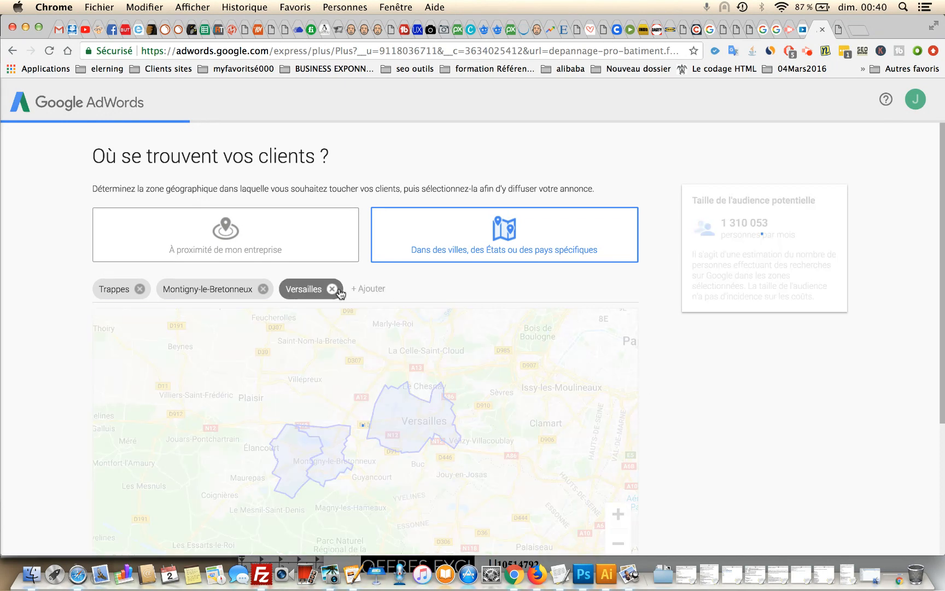
{"action": "left_click", "coordinate": [263, 289]}
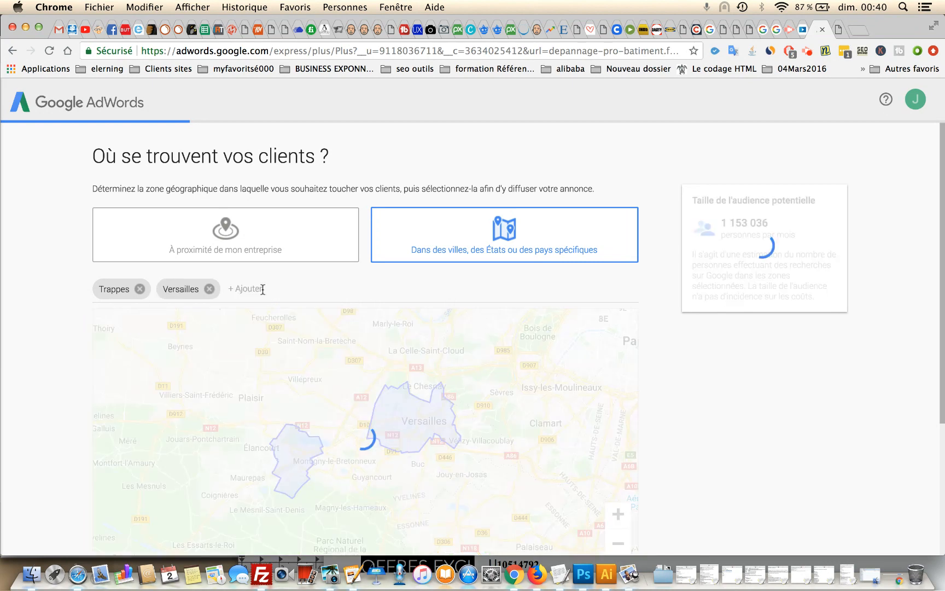
{"action": "scroll", "coordinate": [81, 316], "scroll_direction": "down", "scroll_amount": 2}
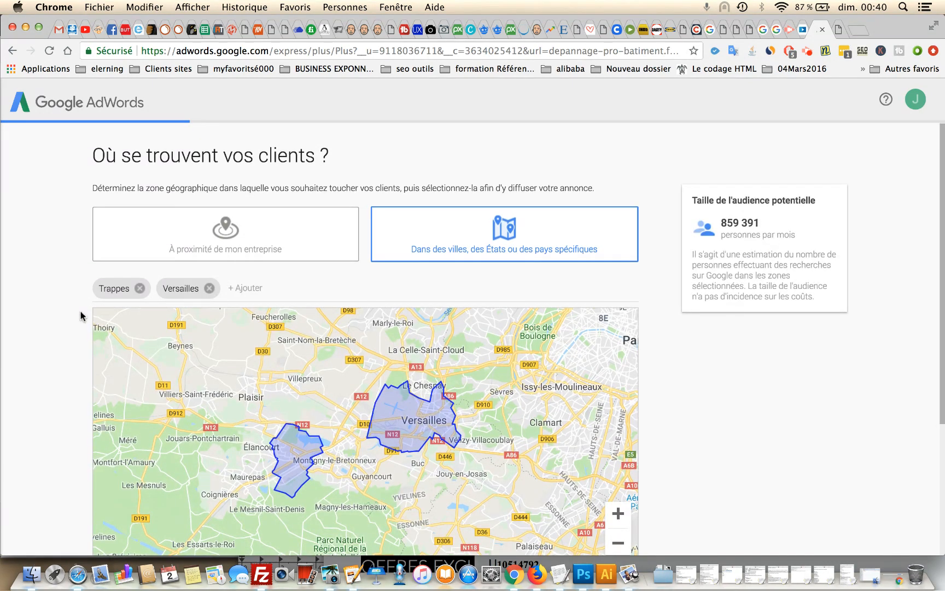
{"action": "left_click", "coordinate": [140, 249]}
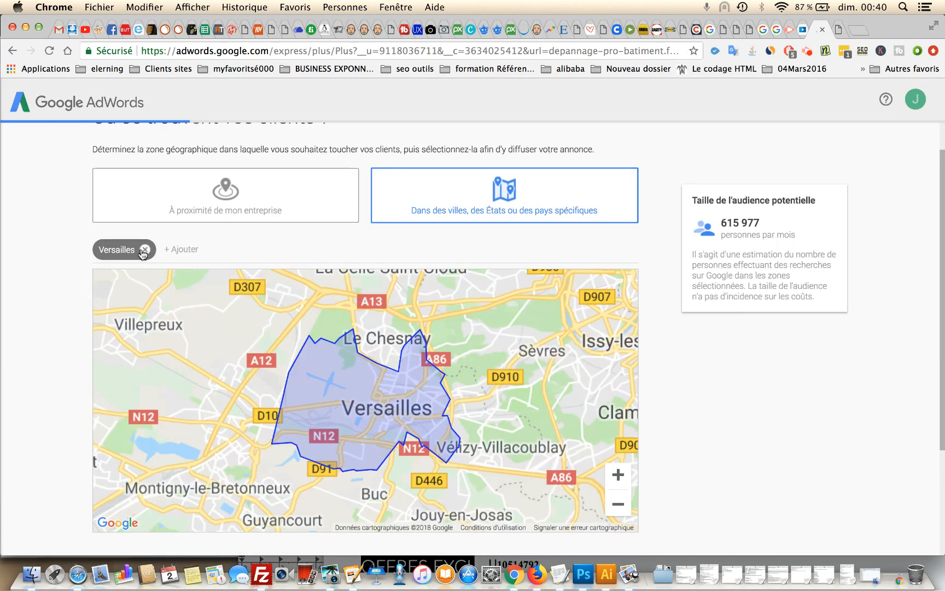
Target customers À proximité de mon entreprise within a 46 km radius and proceed to the product or service page
{"action": "left_click", "coordinate": [314, 207]}
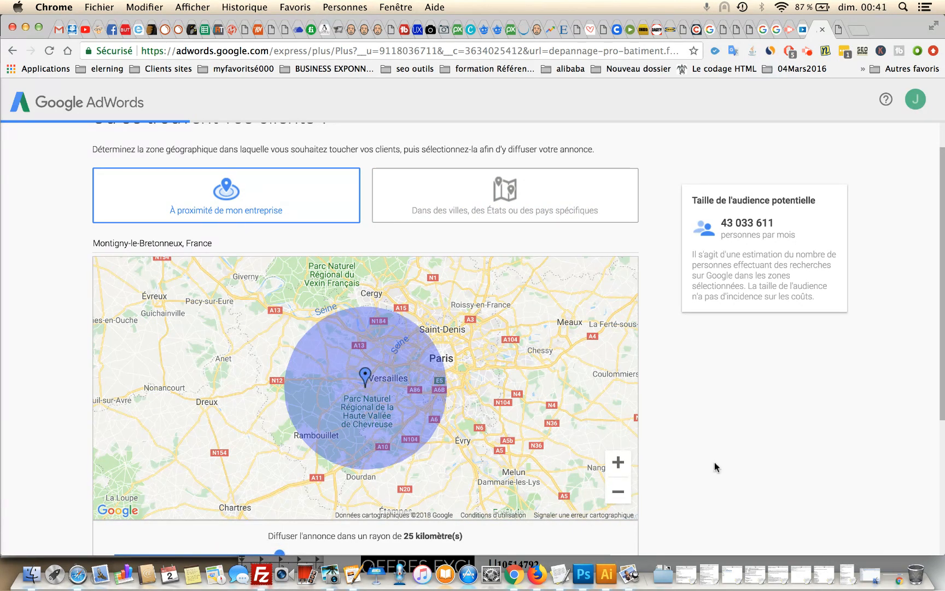
{"action": "scroll", "coordinate": [735, 480], "scroll_direction": "down", "scroll_amount": 4}
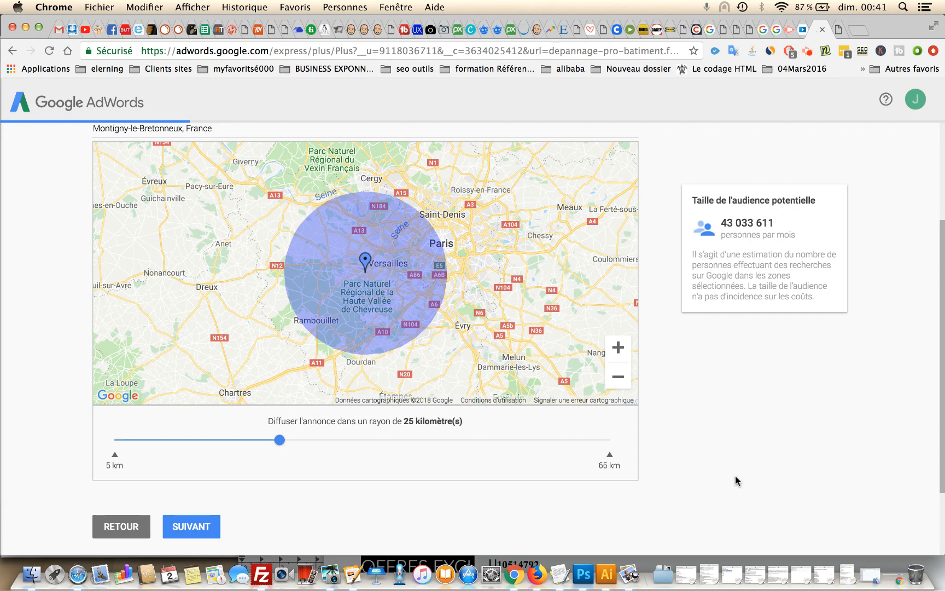
{"action": "left_click_drag", "start_coordinate": [282, 441], "coordinate": [315, 444]}
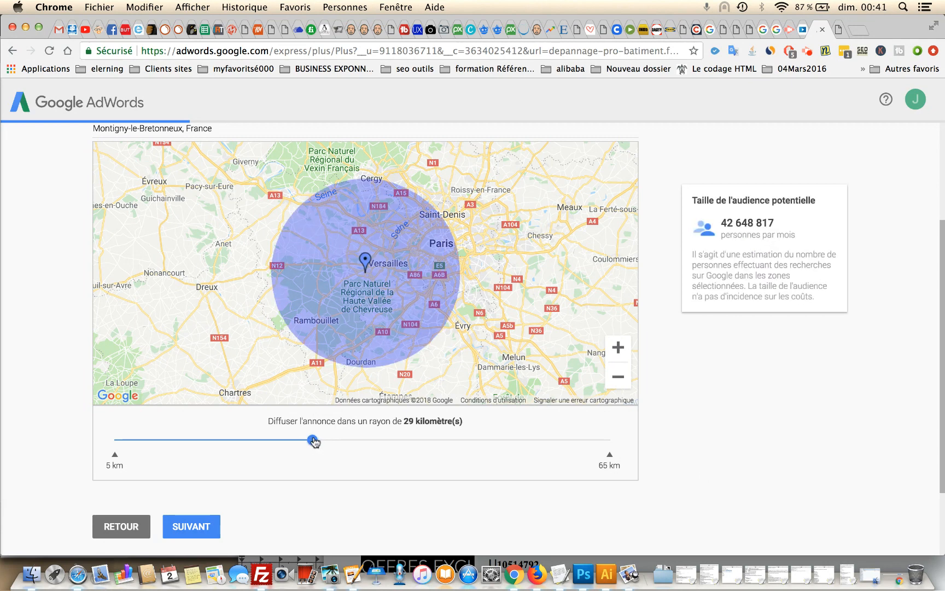
{"action": "left_click_drag", "start_coordinate": [316, 445], "coordinate": [391, 445]}
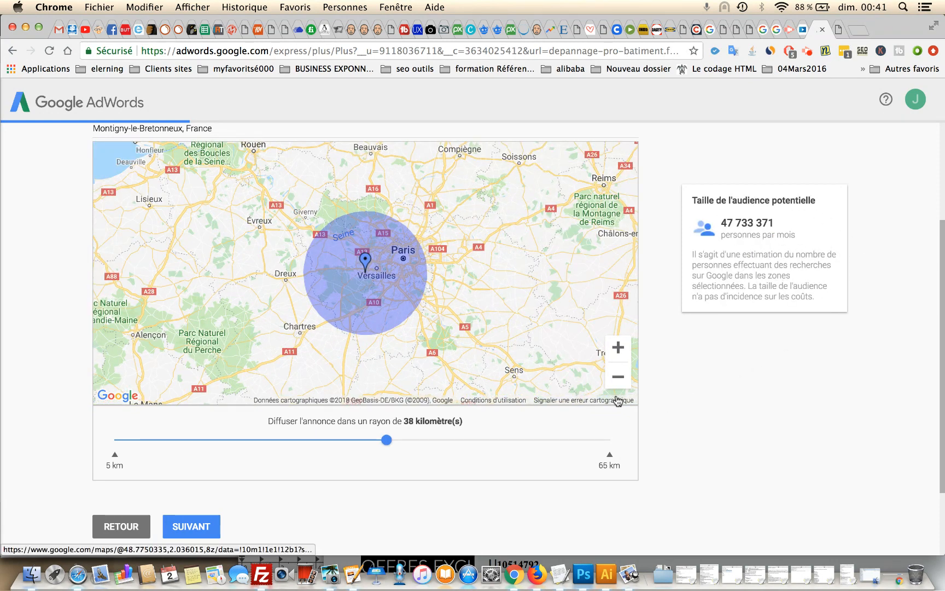
{"action": "left_click_drag", "start_coordinate": [387, 439], "coordinate": [453, 441]}
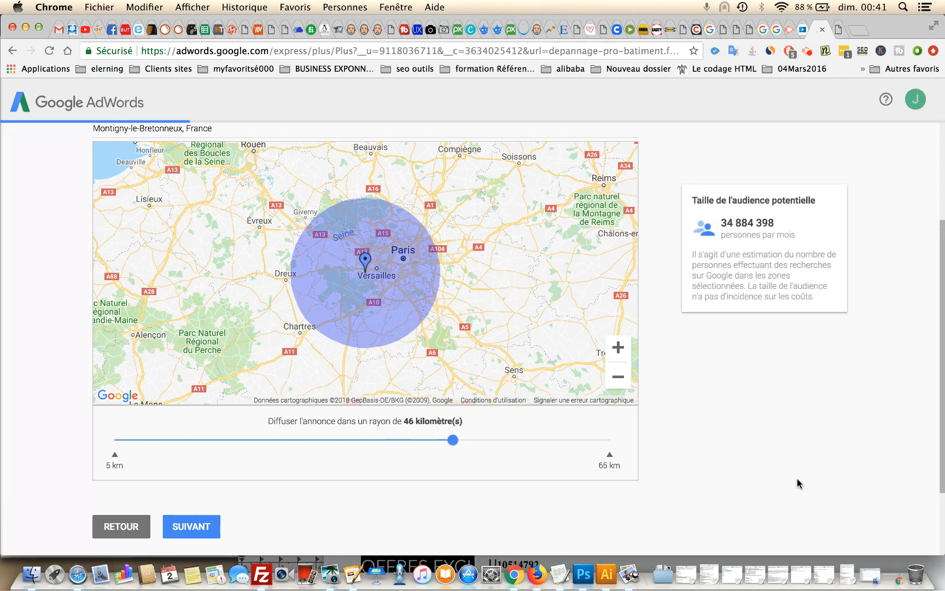
{"action": "scroll", "coordinate": [731, 485], "scroll_direction": "down", "scroll_amount": 1}
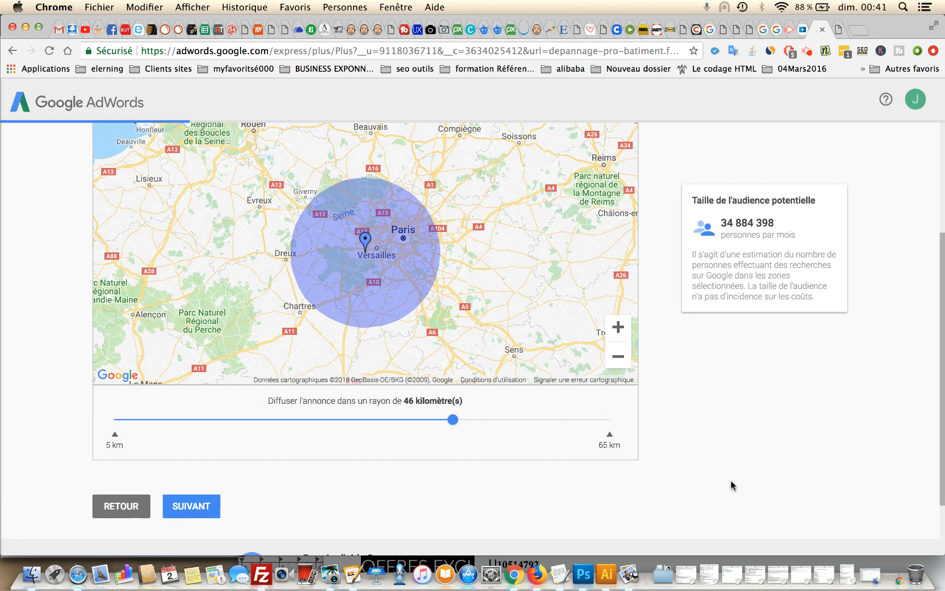
{"action": "scroll", "coordinate": [730, 440], "scroll_direction": "up", "scroll_amount": 3}
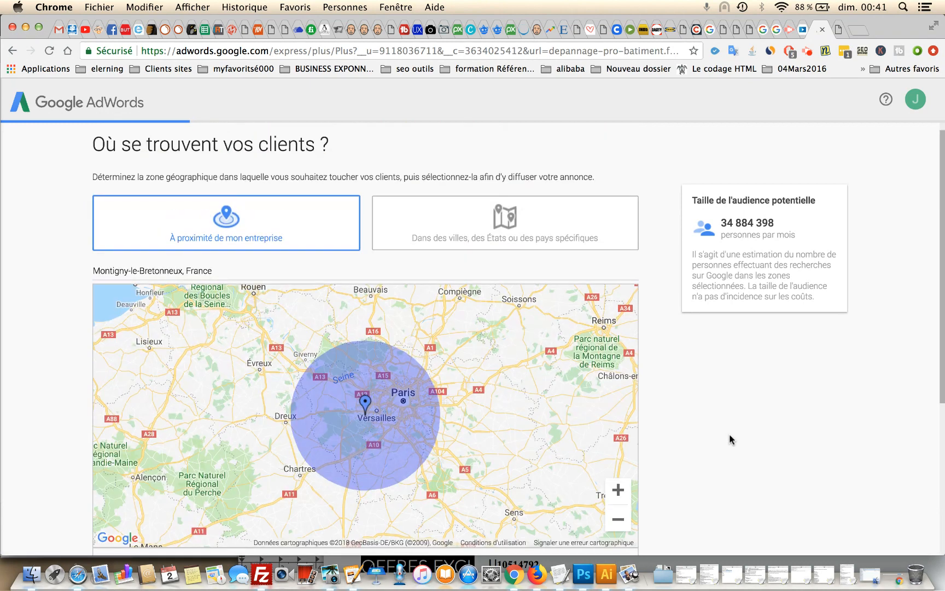
{"action": "scroll", "coordinate": [730, 439], "scroll_direction": "down", "scroll_amount": 3}
{"action": "left_click", "coordinate": [184, 515]}
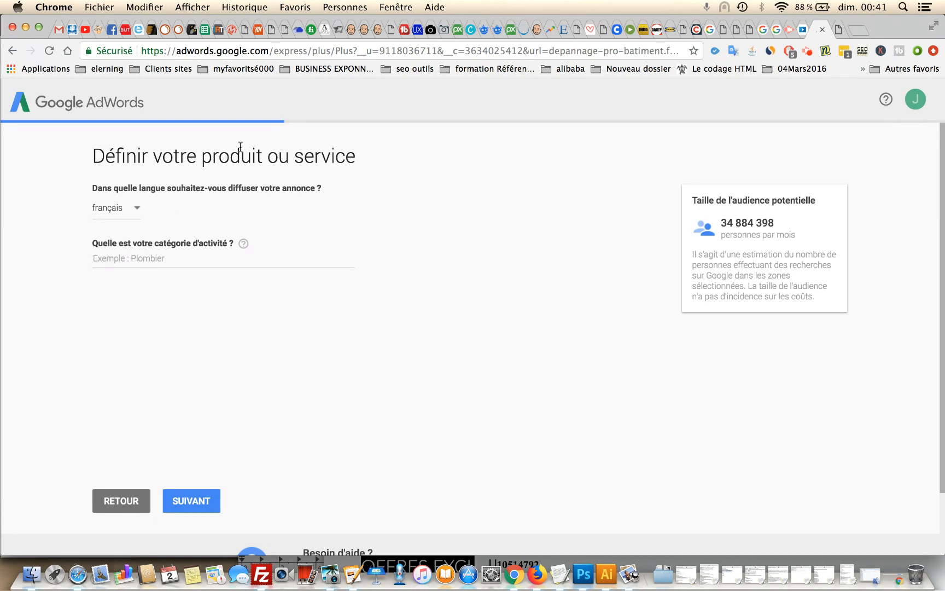
Check the available ad languages, keep français, and try plombier 78 as the business category
{"action": "left_click", "coordinate": [136, 212]}
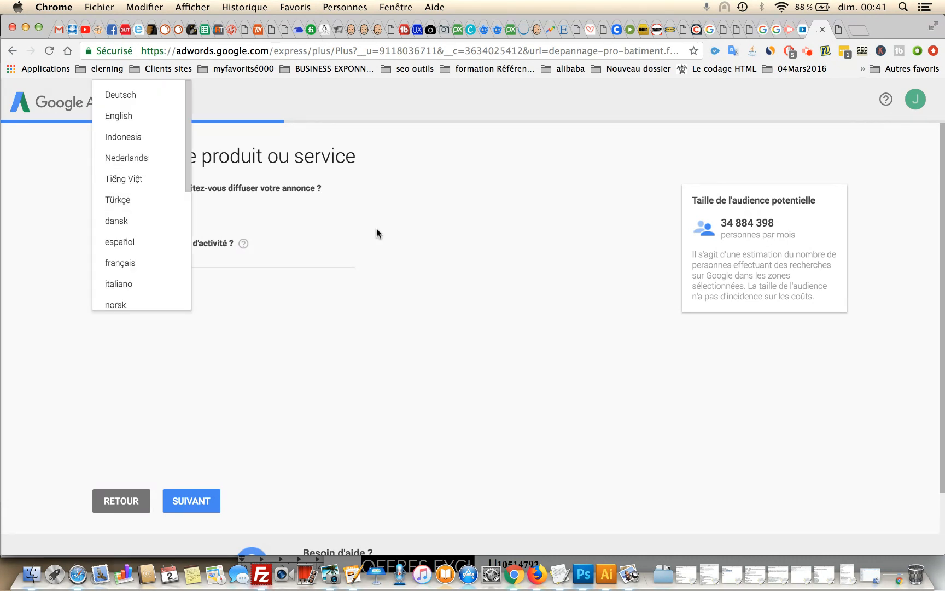
{"action": "left_click", "coordinate": [387, 240]}
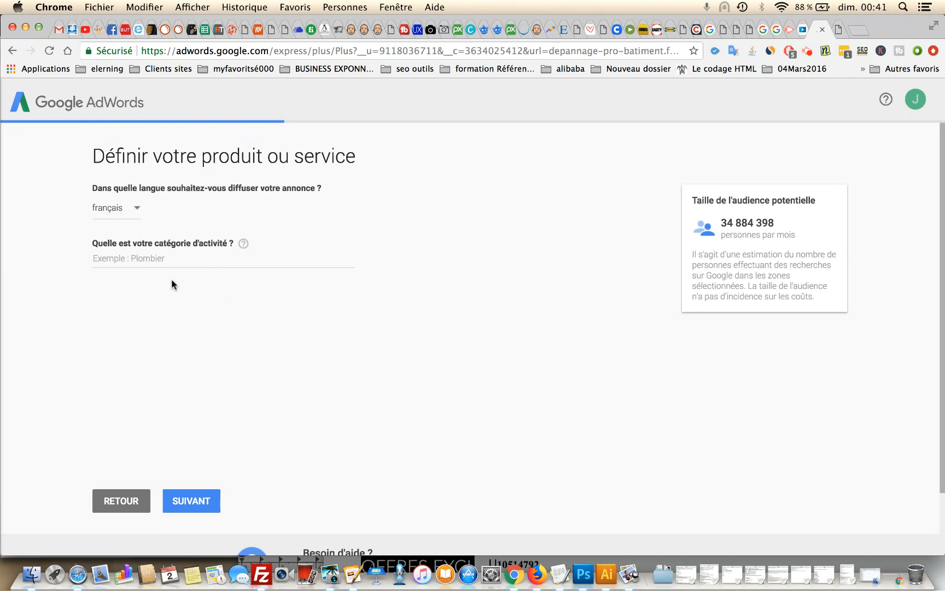
{"action": "left_click", "coordinate": [182, 258]}
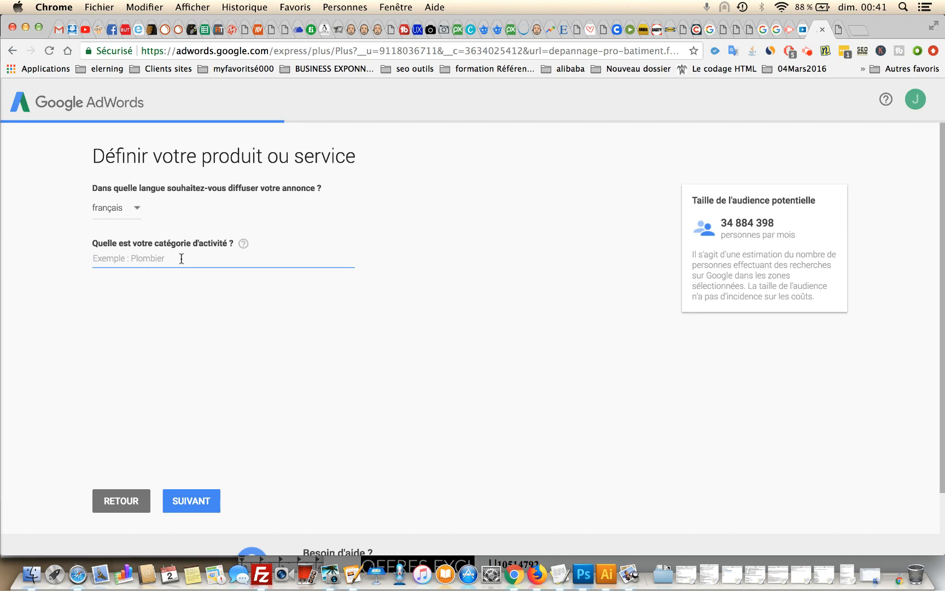
{"action": "type", "text": "plomb"}
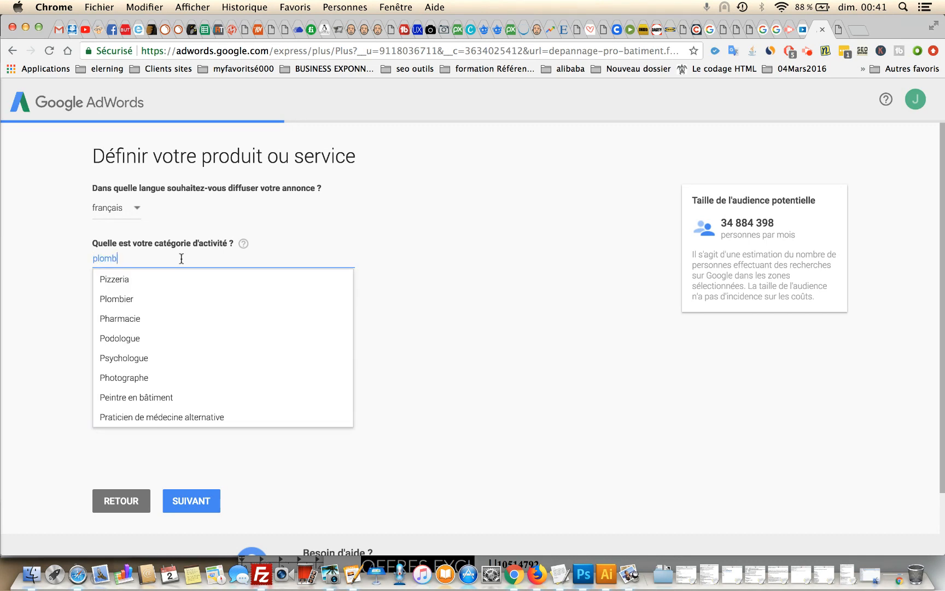
{"action": "type", "text": "ier "}
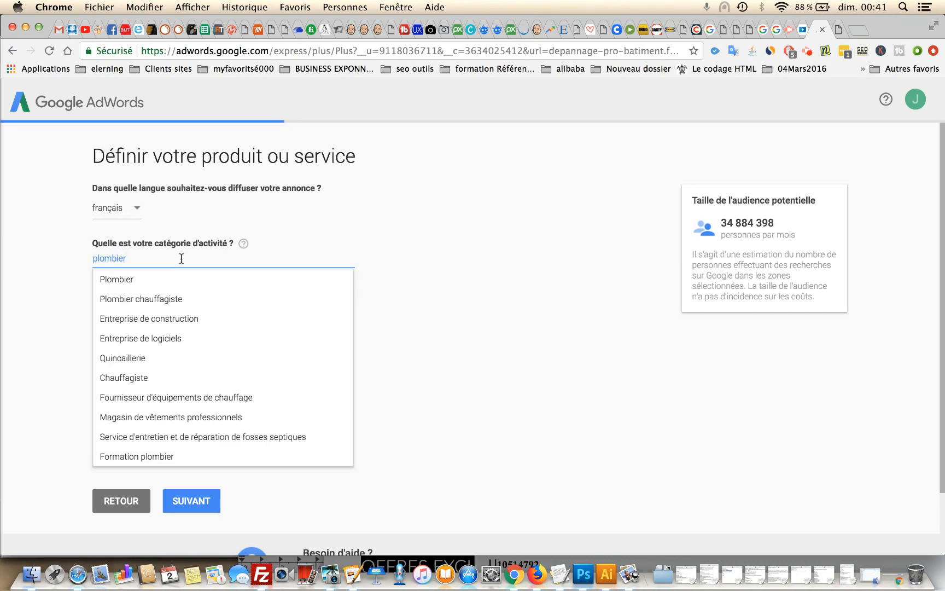
{"action": "type", "text": "78"}
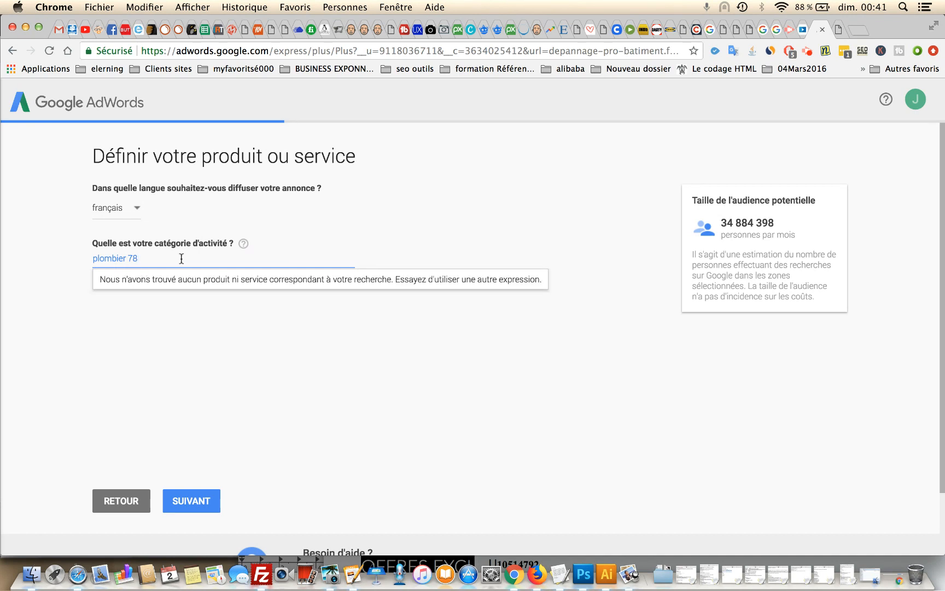
Replace the business category entry with plombier and choose the suggested category Plombier
{"action": "key", "text": "BackSpace"}
{"action": "key", "text": "BackSpace"}
{"action": "key", "text": "BackSpace"}
{"action": "key", "text": "BackSpace"}
{"action": "key", "text": "BackSpace"}
{"action": "key", "text": "BackSpace"}
{"action": "key", "text": "BackSpace"}
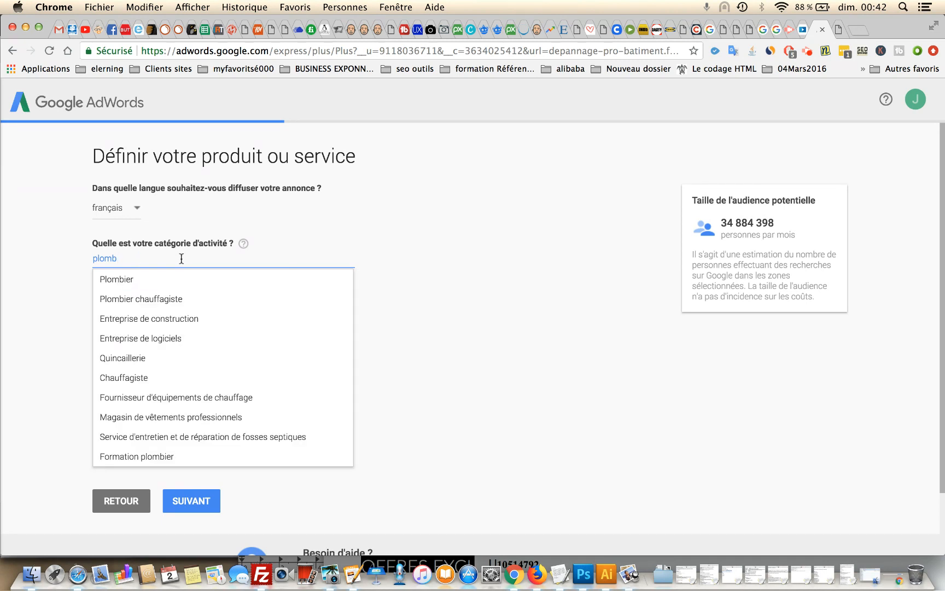
{"action": "key", "text": "BackSpace"}
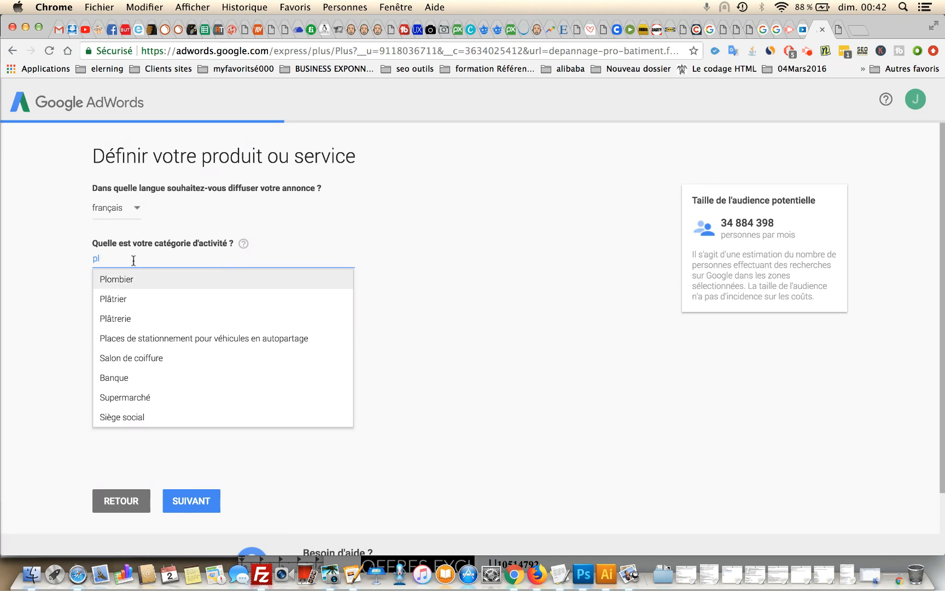
{"action": "type", "text": "ombier"}
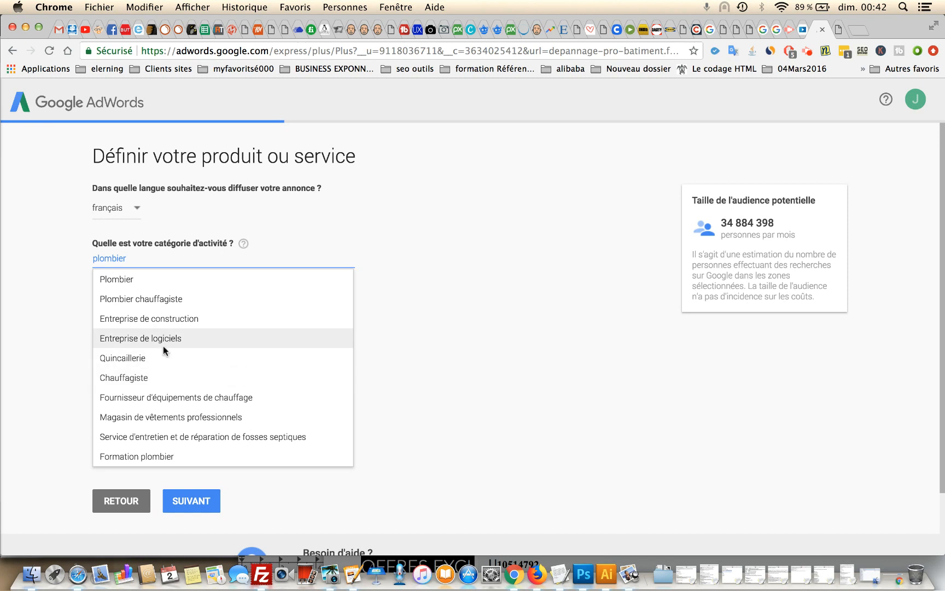
{"action": "left_click", "coordinate": [143, 281]}
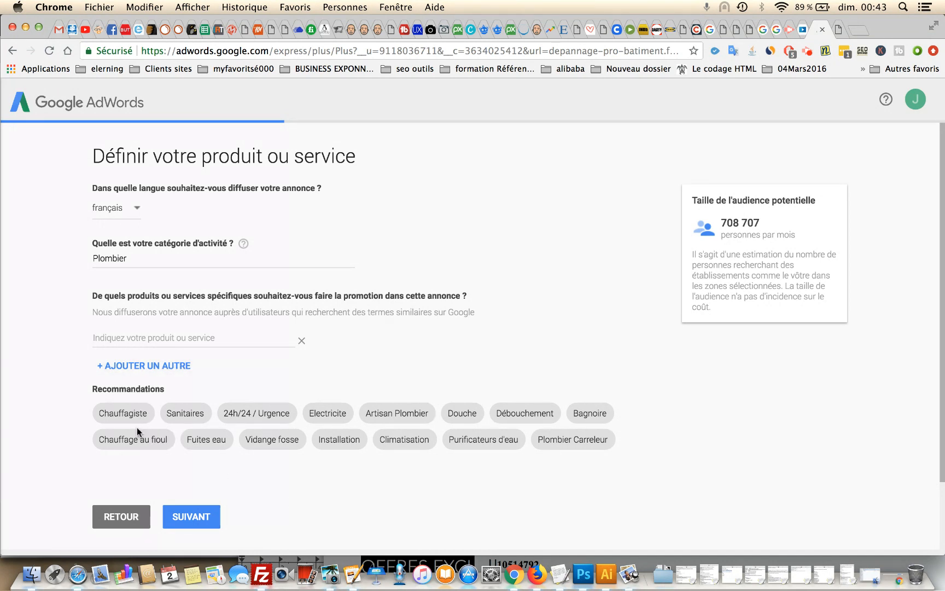
Add the recommended services Chauffagiste, Artisan Plombier, Débouchement and Plombier Carreleur to the ad's promoted services
{"action": "left_click", "coordinate": [130, 413]}
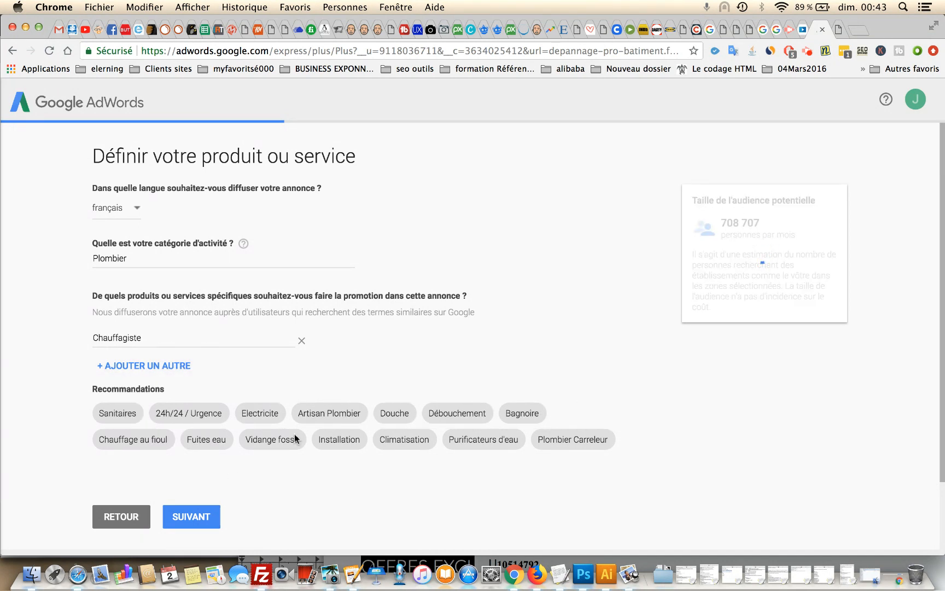
{"action": "left_click", "coordinate": [358, 418]}
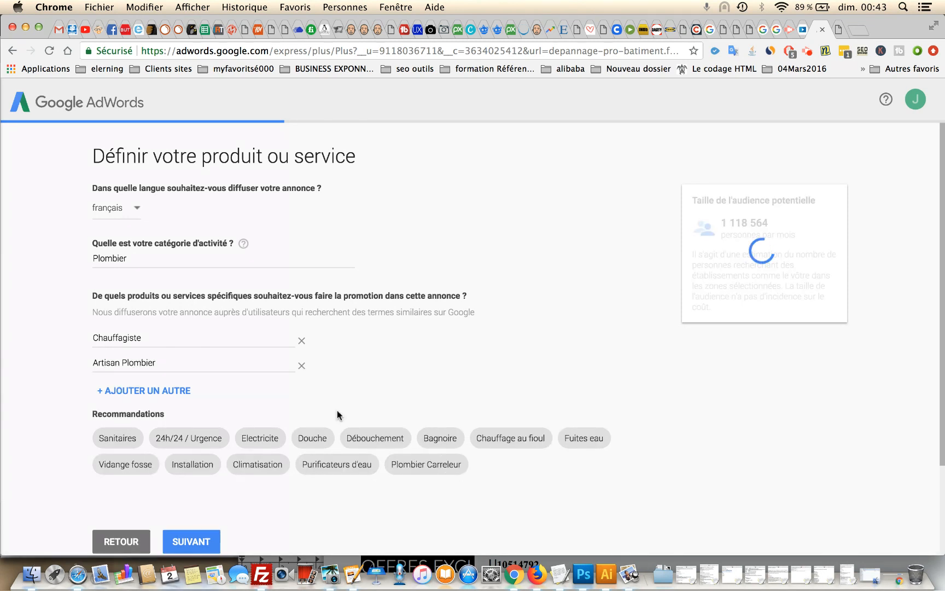
{"action": "left_click", "coordinate": [379, 444]}
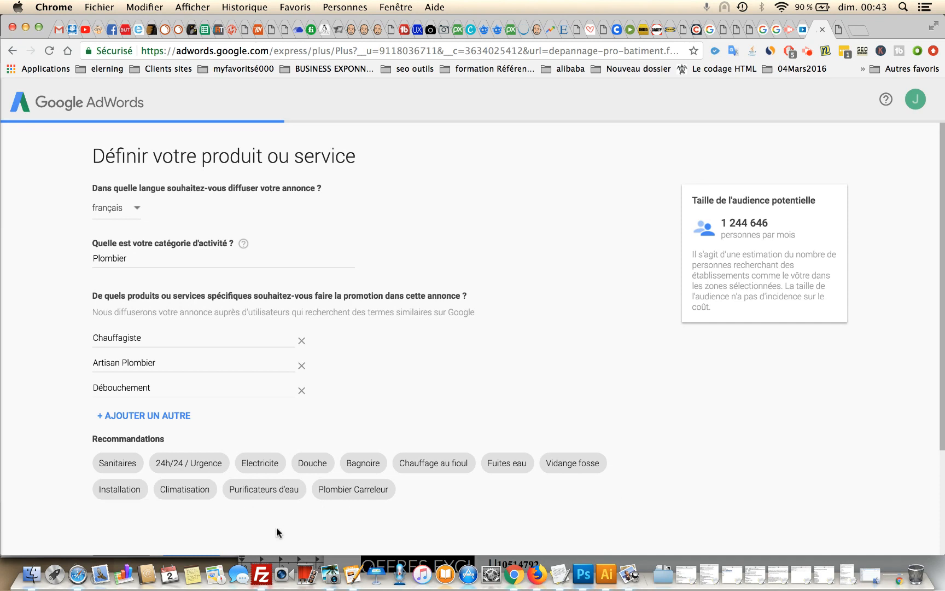
{"action": "left_click", "coordinate": [369, 493]}
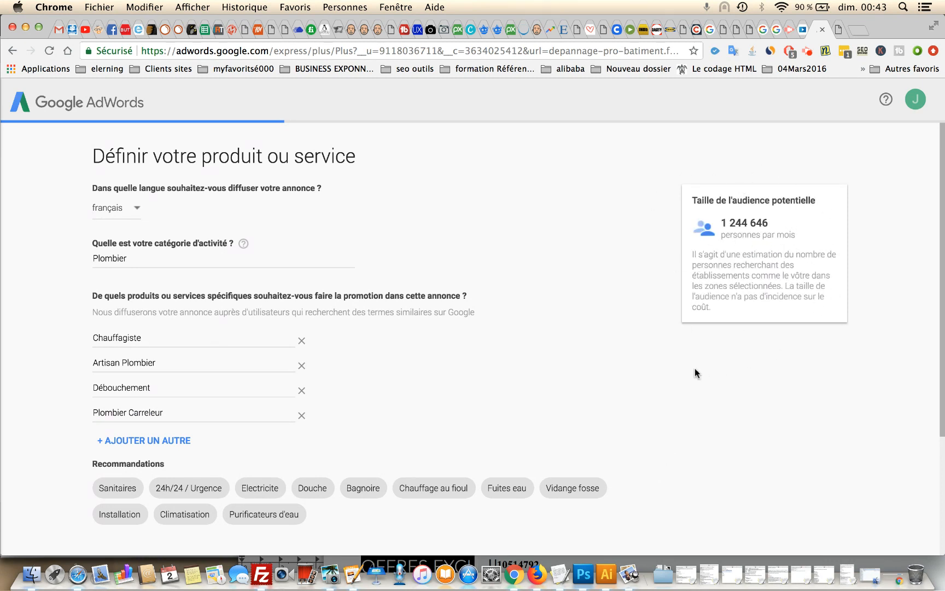
Add a custom entry plombier 78 to the list of services promoted in the ad
{"action": "scroll", "coordinate": [695, 371], "scroll_direction": "down", "scroll_amount": 3}
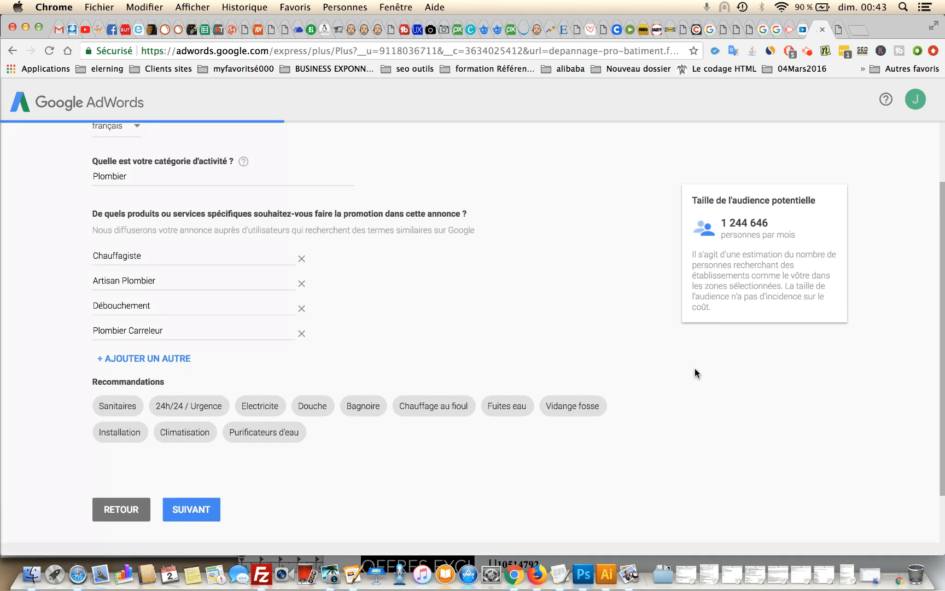
{"action": "scroll", "coordinate": [695, 373], "scroll_direction": "down", "scroll_amount": 2}
{"action": "scroll", "coordinate": [695, 373], "scroll_direction": "up", "scroll_amount": 3}
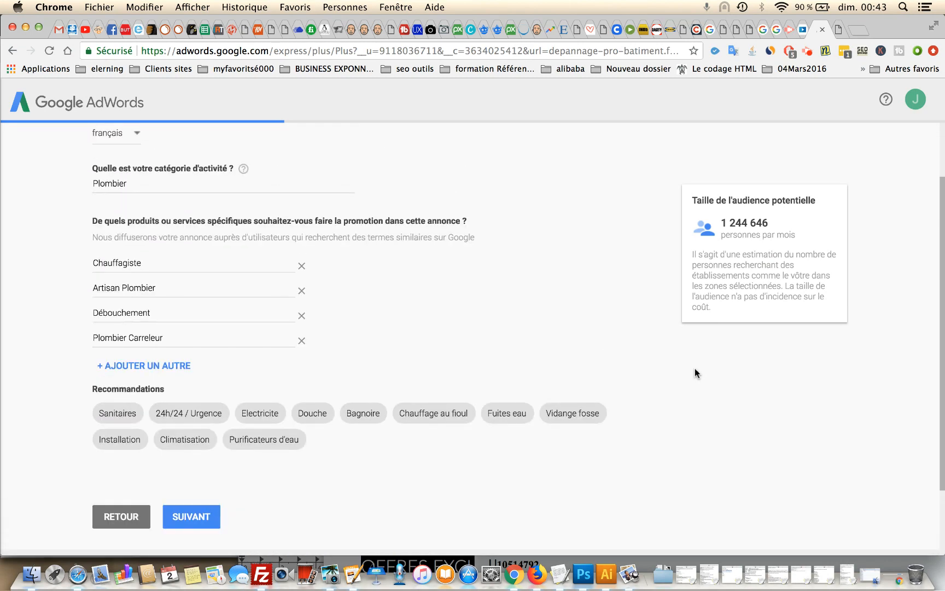
{"action": "scroll", "coordinate": [239, 415], "scroll_direction": "up", "scroll_amount": 1}
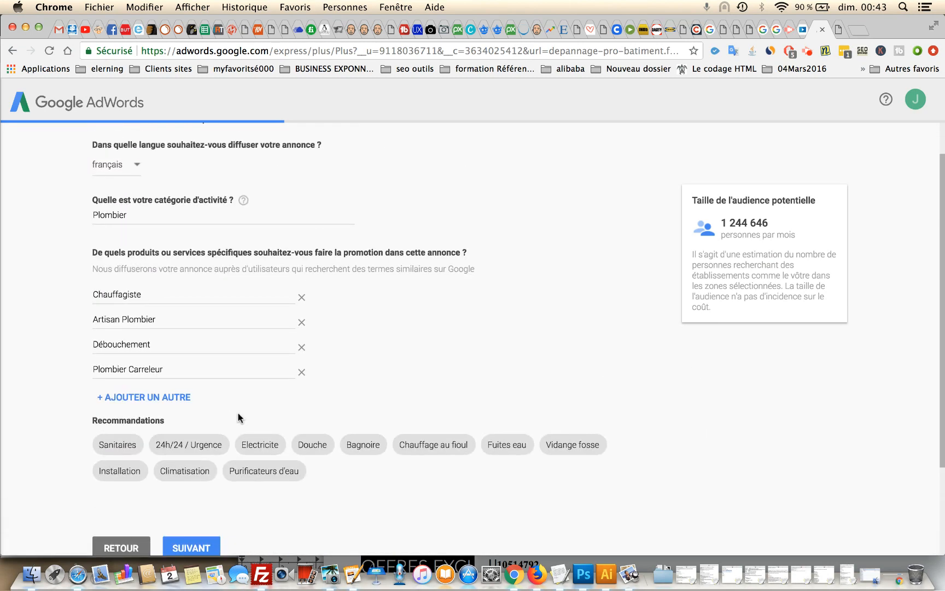
{"action": "left_click", "coordinate": [174, 395]}
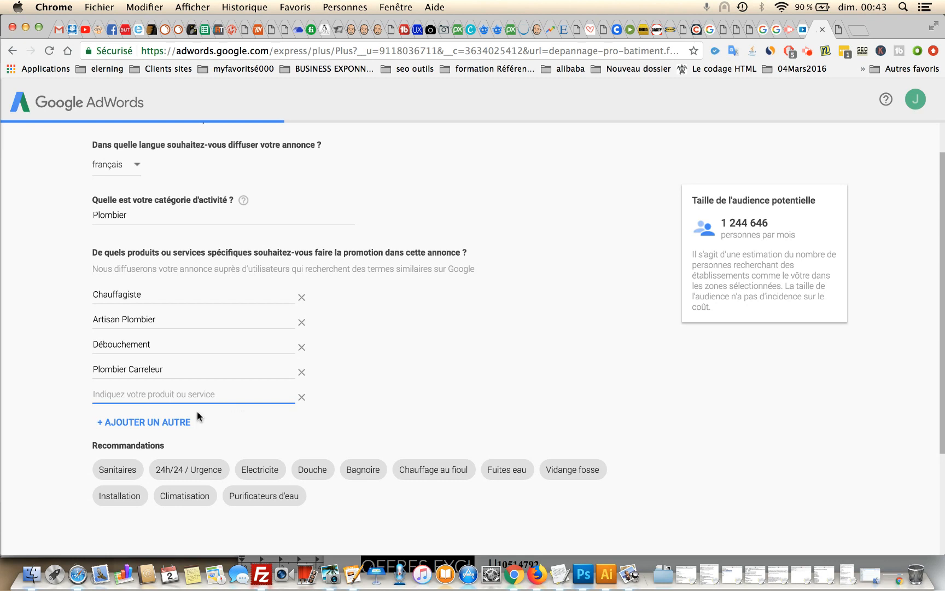
{"action": "left_click", "coordinate": [21, 449]}
{"action": "left_click", "coordinate": [136, 393]}
{"action": "type", "text": "plombier 78"}
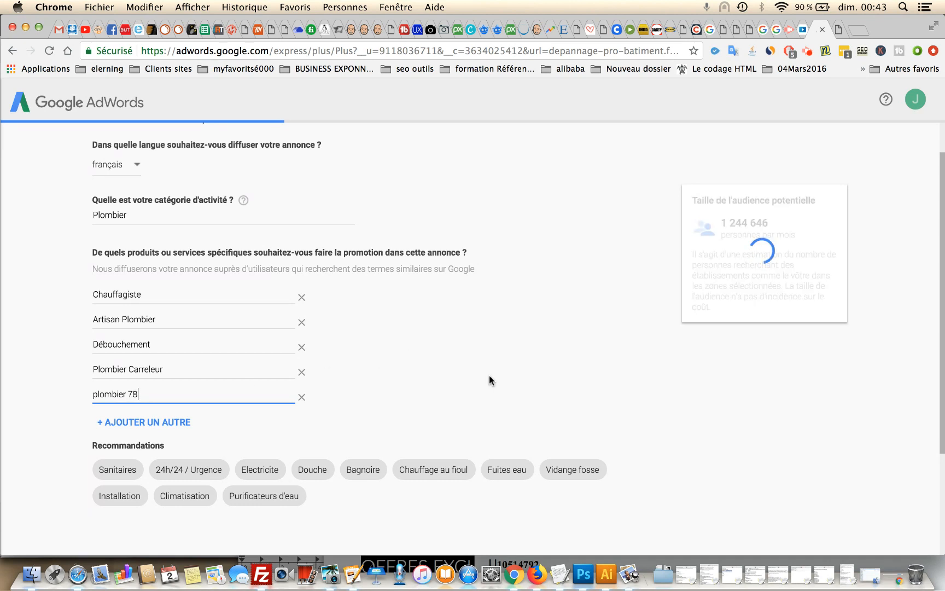
Accept the list of promoted services and continue to the ad creation page
{"action": "scroll", "coordinate": [434, 396], "scroll_direction": "down", "scroll_amount": 1}
{"action": "scroll", "coordinate": [432, 395], "scroll_direction": "down", "scroll_amount": 3}
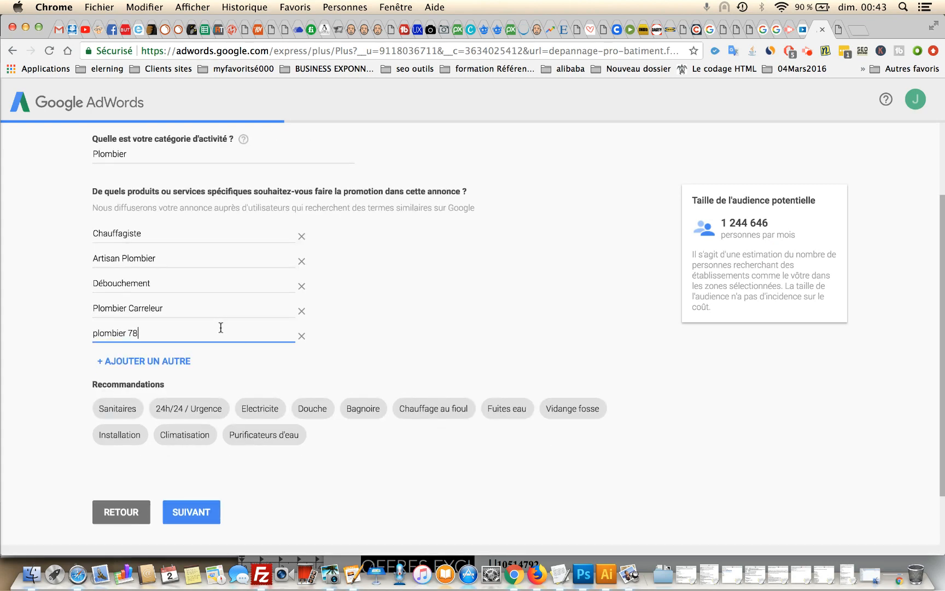
{"action": "left_click", "coordinate": [218, 309]}
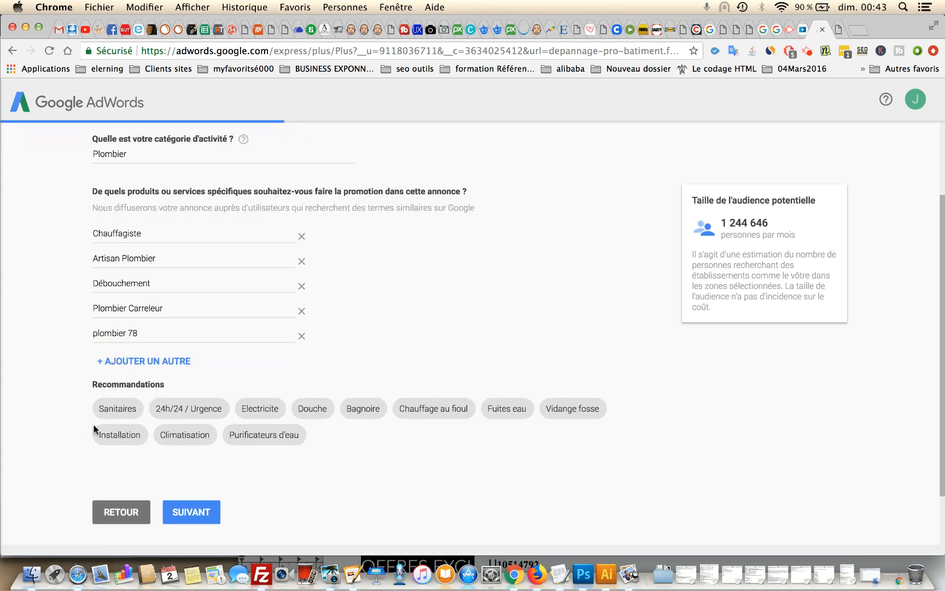
{"action": "left_click", "coordinate": [198, 512]}
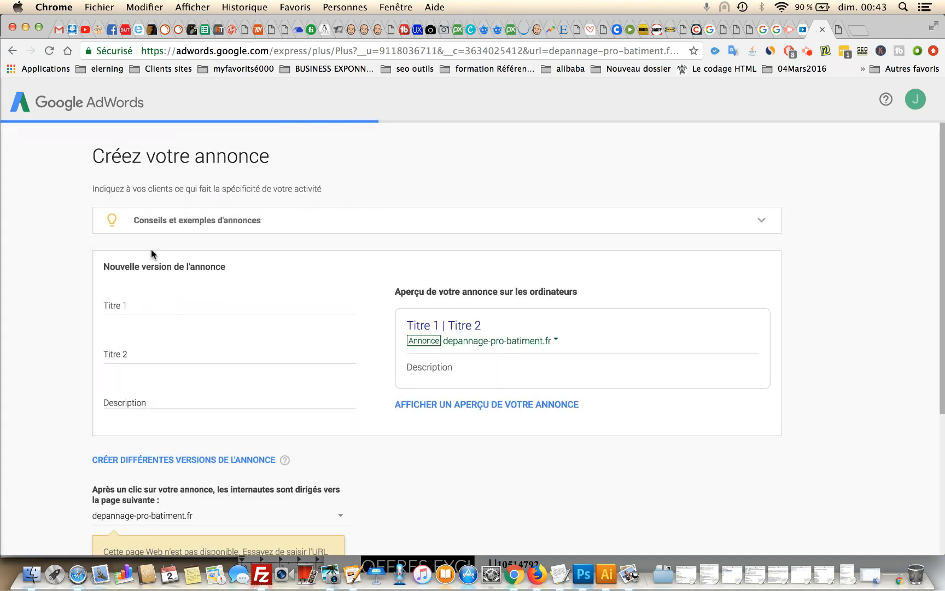
{"action": "scroll", "coordinate": [40, 379], "scroll_direction": "down", "scroll_amount": 1}
{"action": "scroll", "coordinate": [40, 379], "scroll_direction": "up", "scroll_amount": 1}
{"action": "left_click", "coordinate": [806, 51]}
{"action": "left_click", "coordinate": [806, 236]}
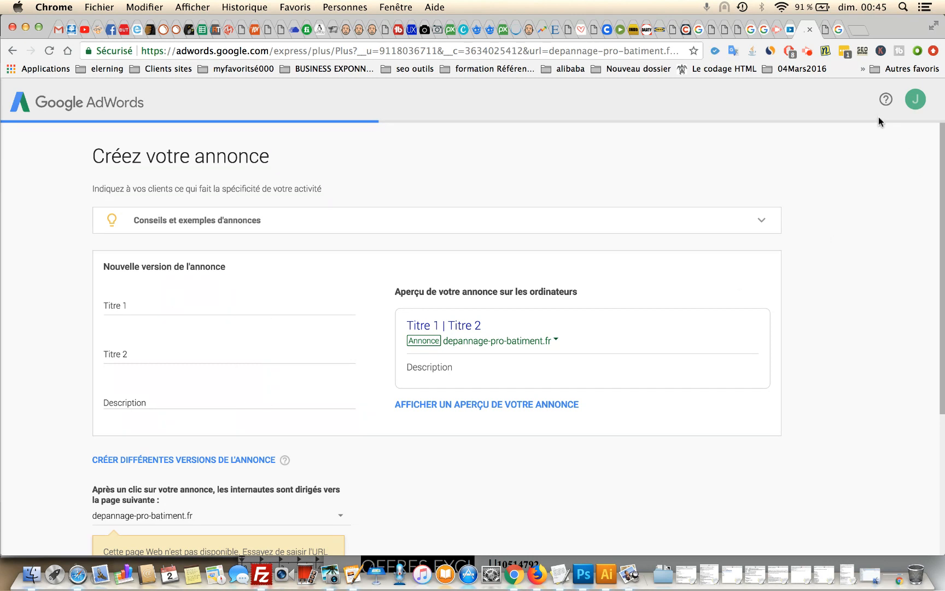
Switch to the Google results for plombier versailles and rerun the search to see the competing ads
{"action": "left_click", "coordinate": [838, 35]}
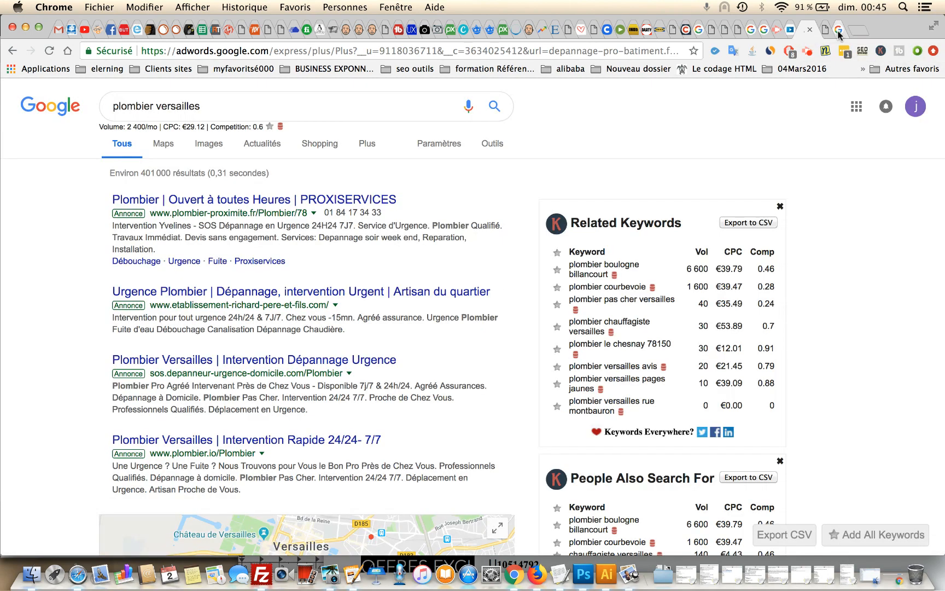
{"action": "left_click", "coordinate": [217, 104]}
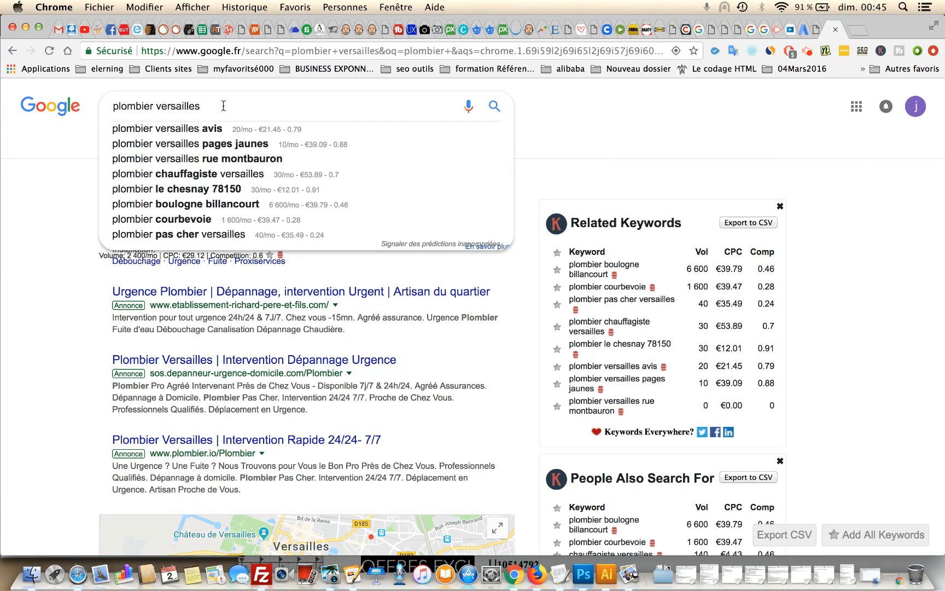
{"action": "key", "text": "Return"}
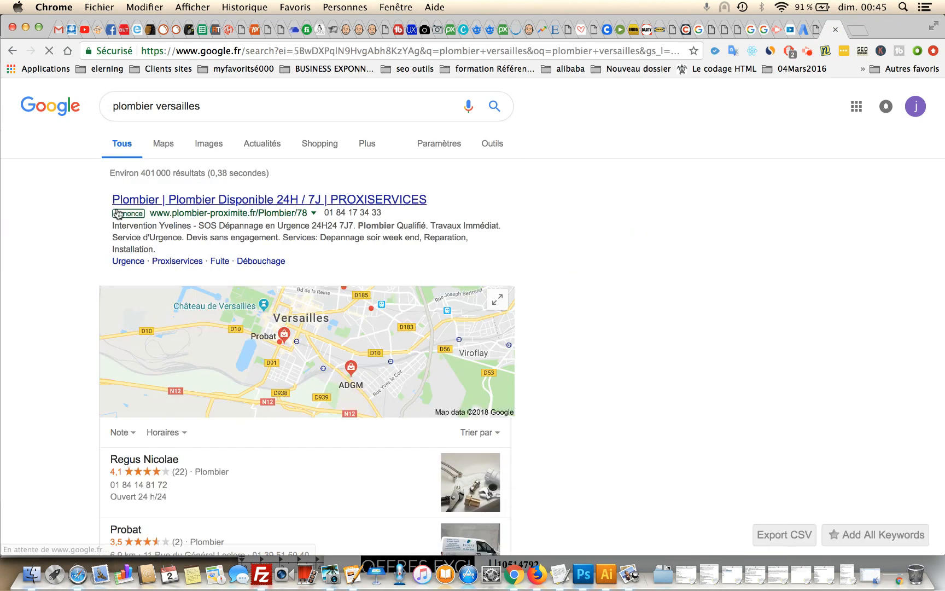
{"action": "left_click", "coordinate": [252, 106]}
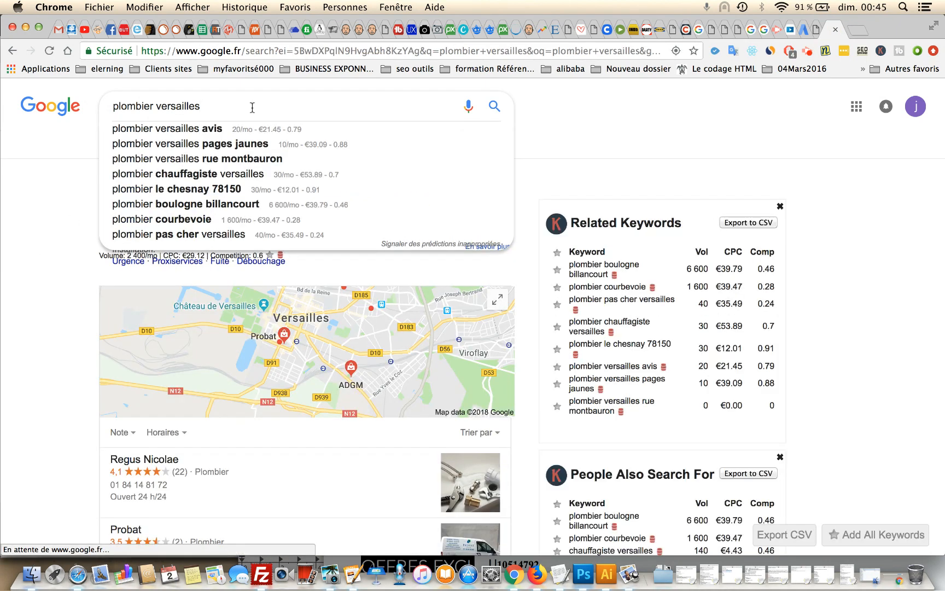
{"action": "key", "text": "Return"}
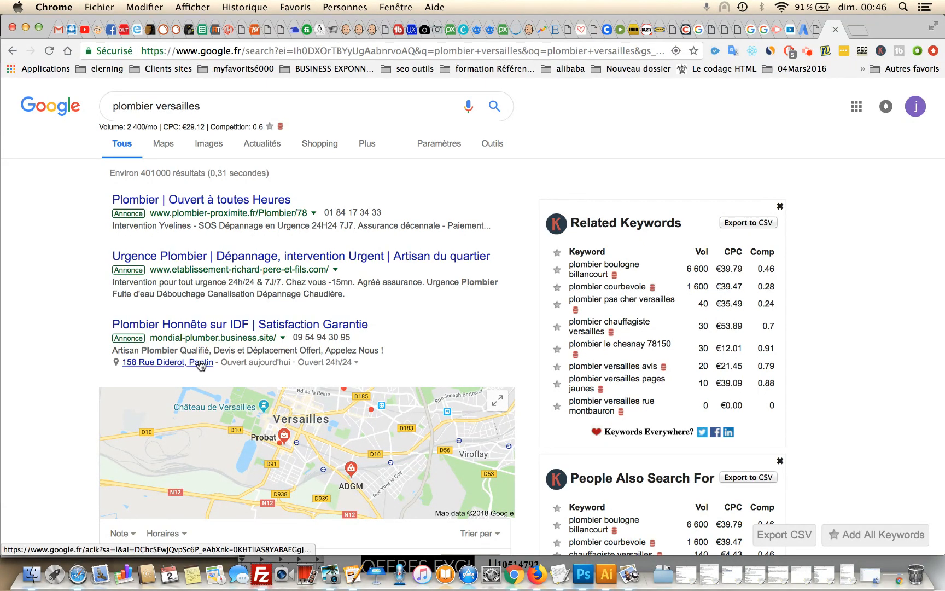
Find the depanneur-urgence-domicile.com ad in the results and copy Intervention Dépannage Urgence from its title
{"action": "scroll", "coordinate": [270, 362], "scroll_direction": "down", "scroll_amount": 7}
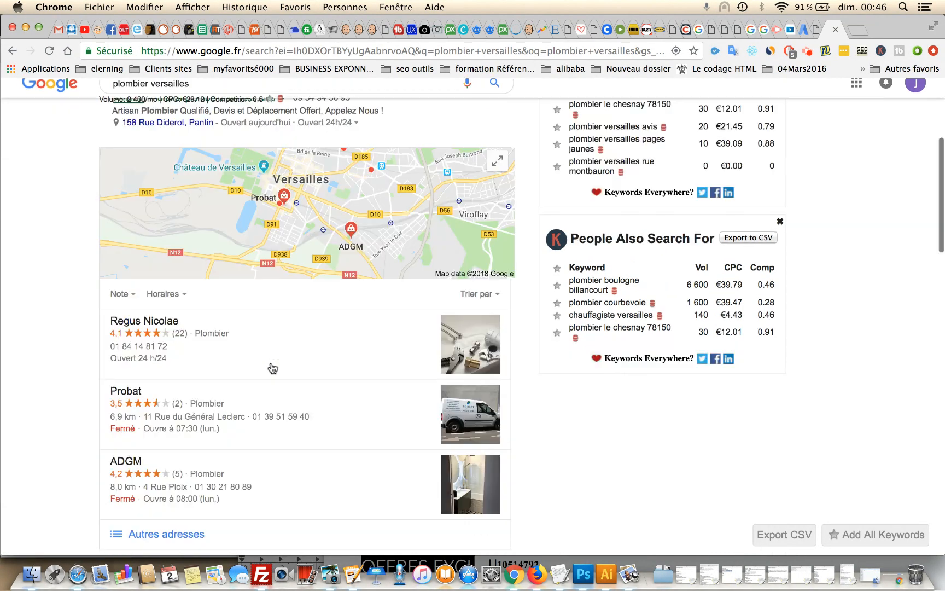
{"action": "scroll", "coordinate": [270, 362], "scroll_direction": "down", "scroll_amount": 10}
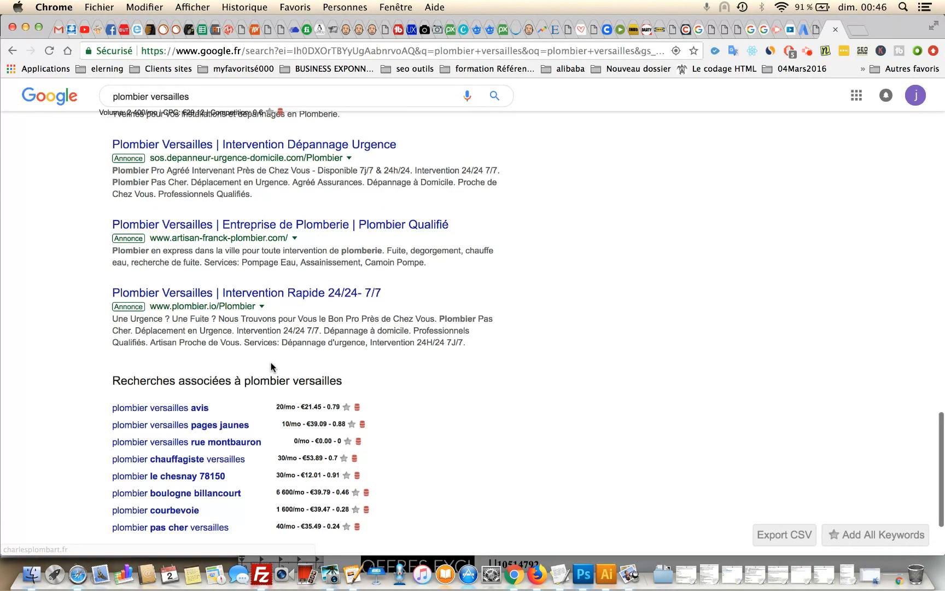
{"action": "scroll", "coordinate": [271, 362], "scroll_direction": "up", "scroll_amount": 2}
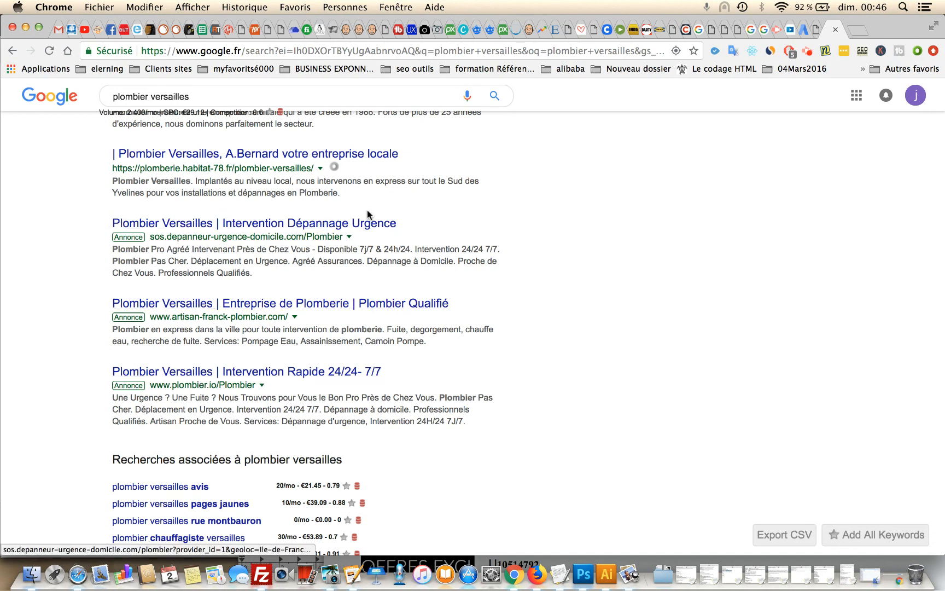
{"action": "left_click_drag", "start_coordinate": [399, 222], "coordinate": [223, 224]}
{"action": "key", "text": "super+c"}
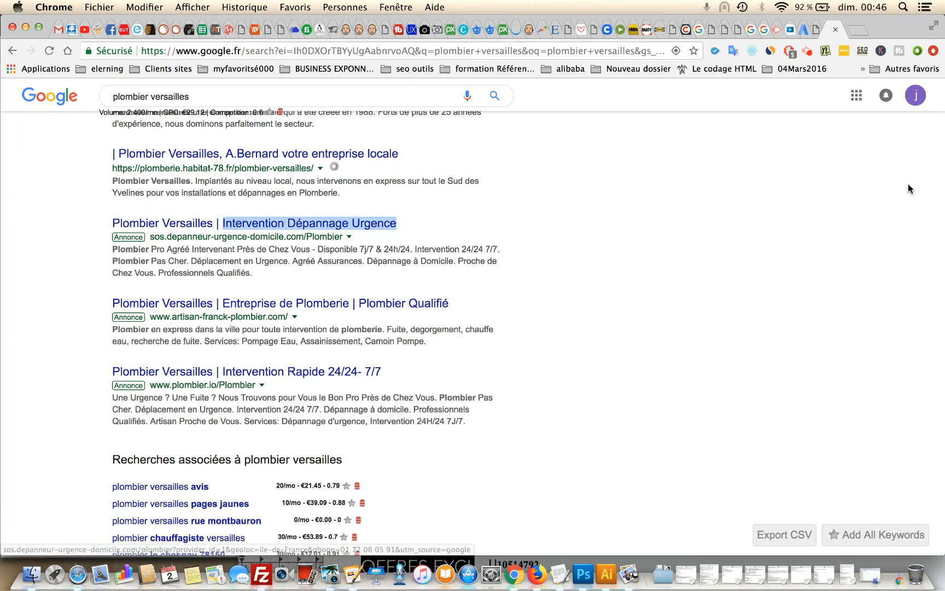
Return to the AdWords ad form and paste Intervention Dépannage Urgence as Titre 1
{"action": "left_click", "coordinate": [815, 31]}
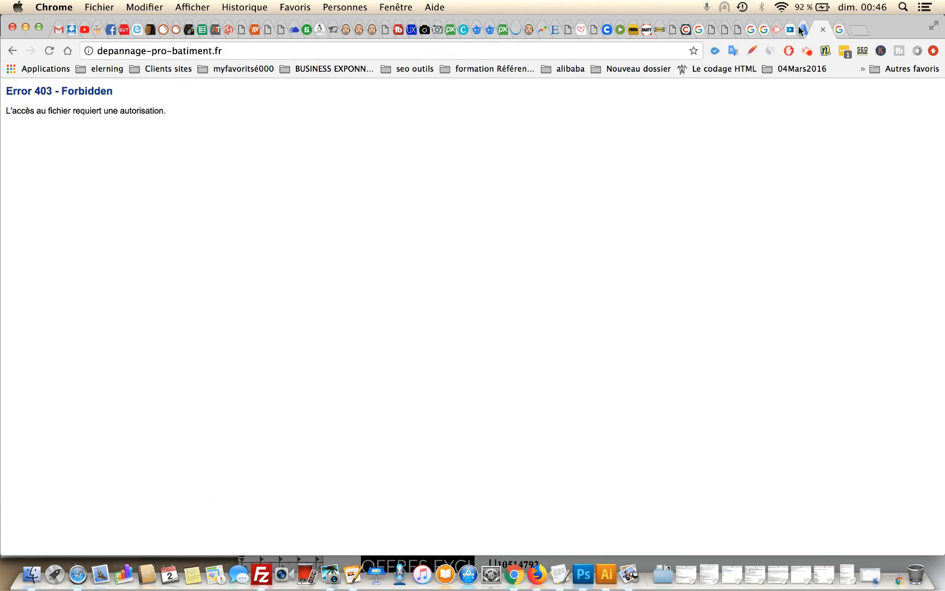
{"action": "left_click", "coordinate": [799, 30]}
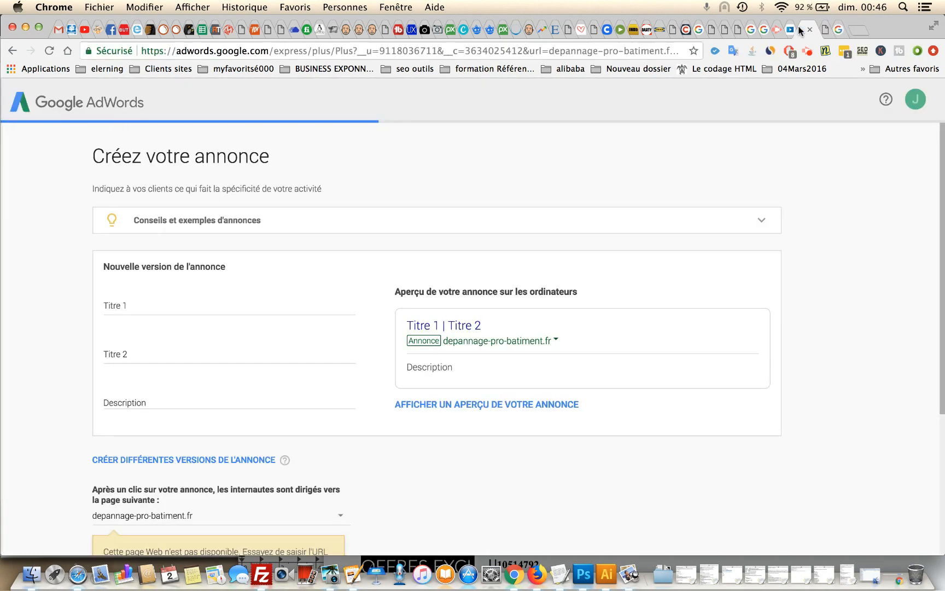
{"action": "left_click", "coordinate": [193, 306]}
{"action": "key", "text": "super+v"}
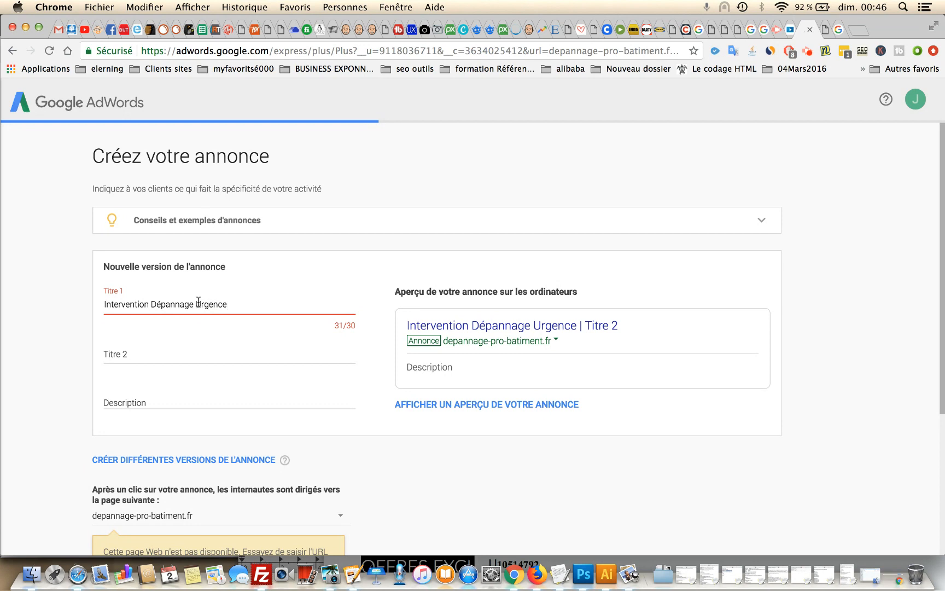
Replace Urgence at the end of Titre 1, trying versailles first and settling on 24h/24
{"action": "left_click_drag", "start_coordinate": [196, 303], "coordinate": [295, 315]}
{"action": "type", "text": "versailles"}
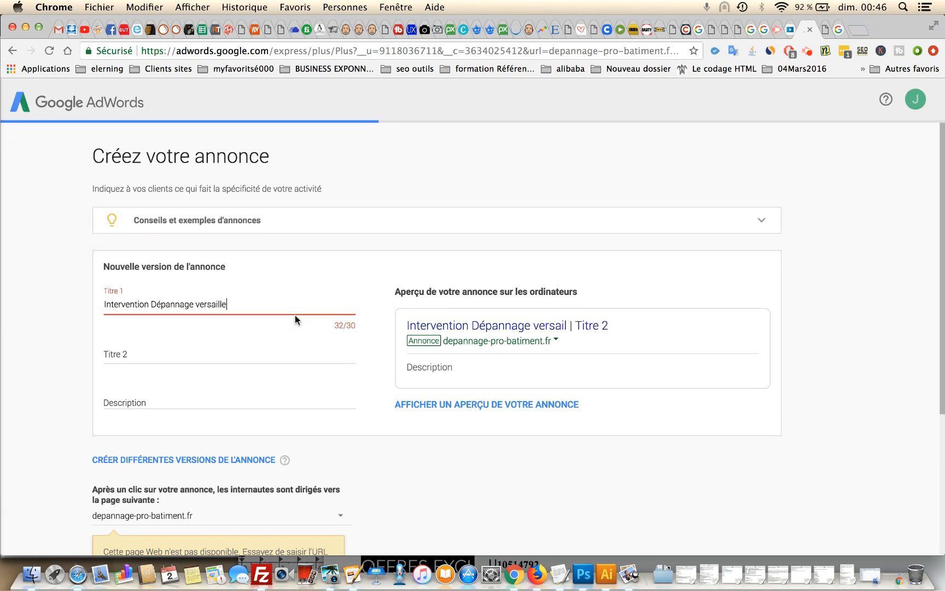
{"action": "key", "text": "BackSpace"}
{"action": "key", "text": "BackSpace"}
{"action": "key", "text": "BackSpace"}
{"action": "key", "text": "BackSpace"}
{"action": "key", "text": "BackSpace"}
{"action": "key", "text": "BackSpace"}
{"action": "key", "text": "BackSpace"}
{"action": "key", "text": "BackSpace"}
{"action": "key", "text": "BackSpace"}
{"action": "key", "text": "BackSpace"}
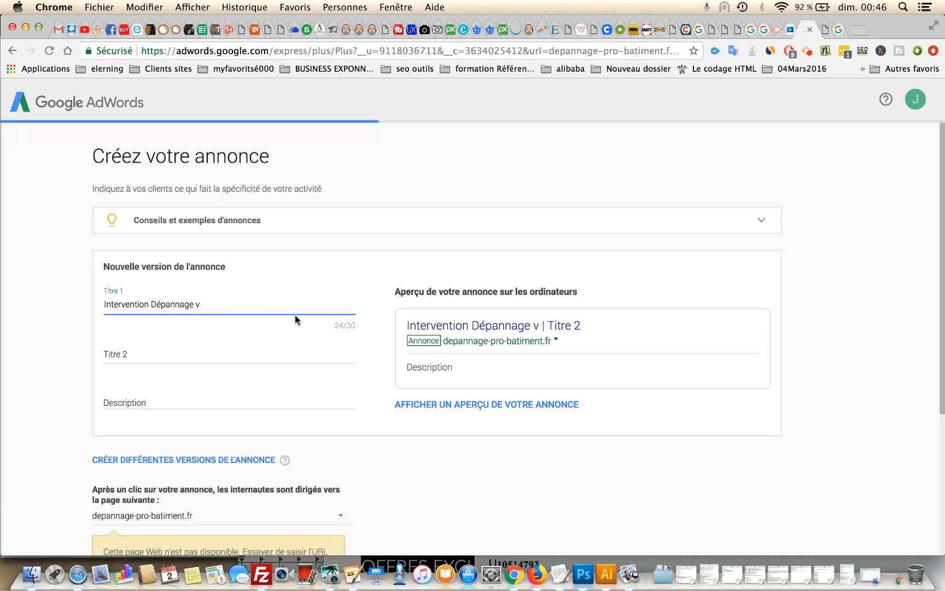
{"action": "type", "text": "24h/24"}
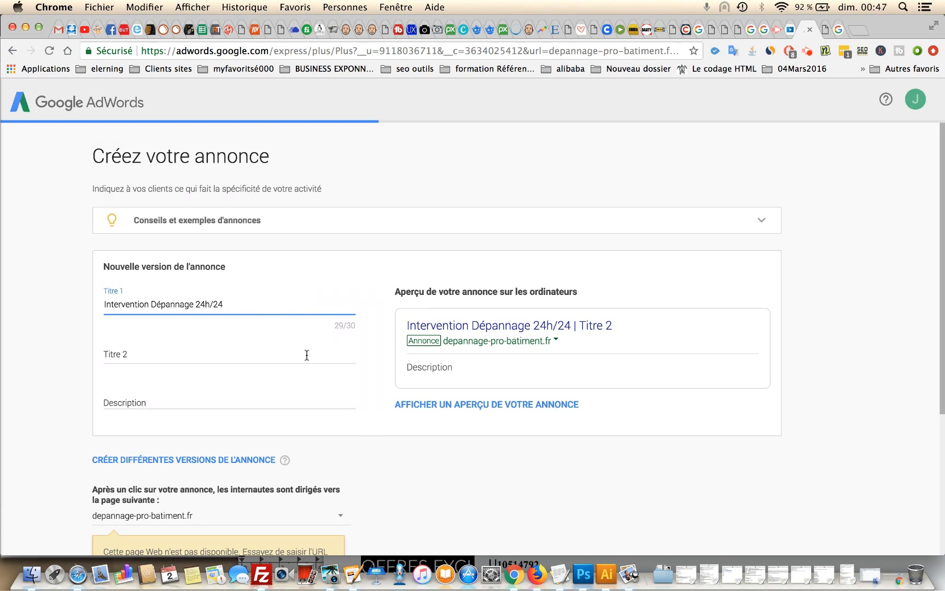
Go back to the plombier versailles results and examine the ad and listing titles for second-headline ideas
{"action": "left_click", "coordinate": [826, 33]}
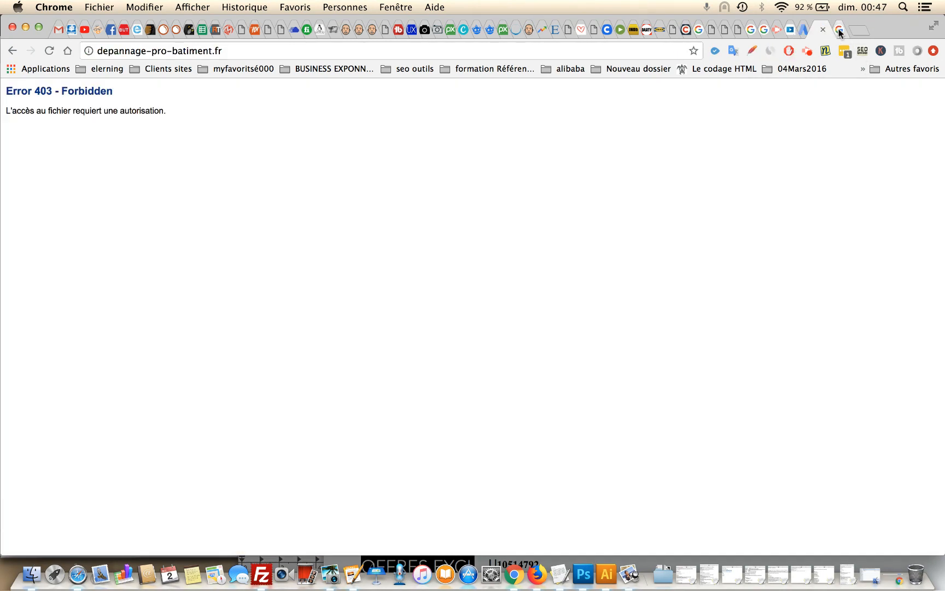
{"action": "key", "text": "ctrl+Tab"}
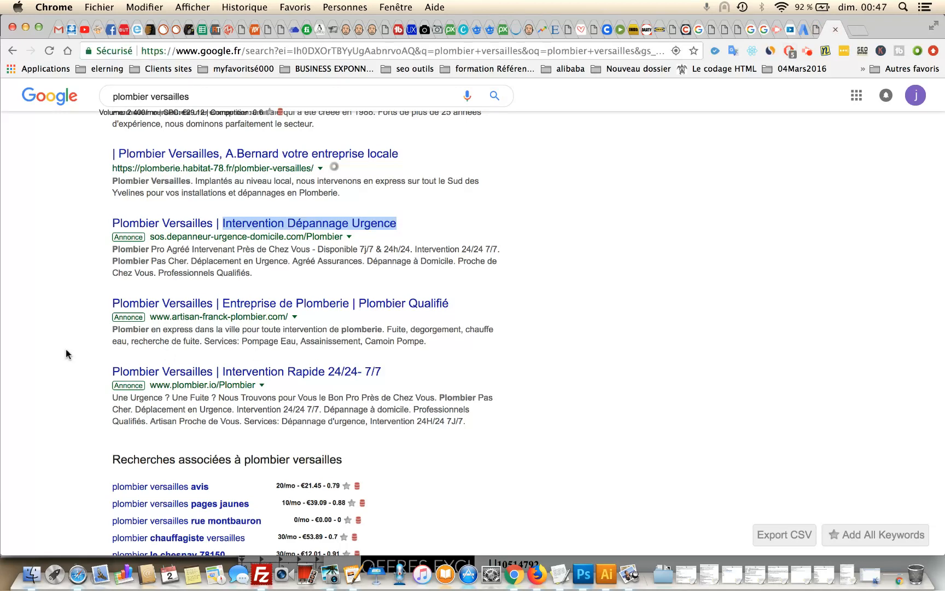
{"action": "scroll", "coordinate": [287, 321], "scroll_direction": "up", "scroll_amount": 3}
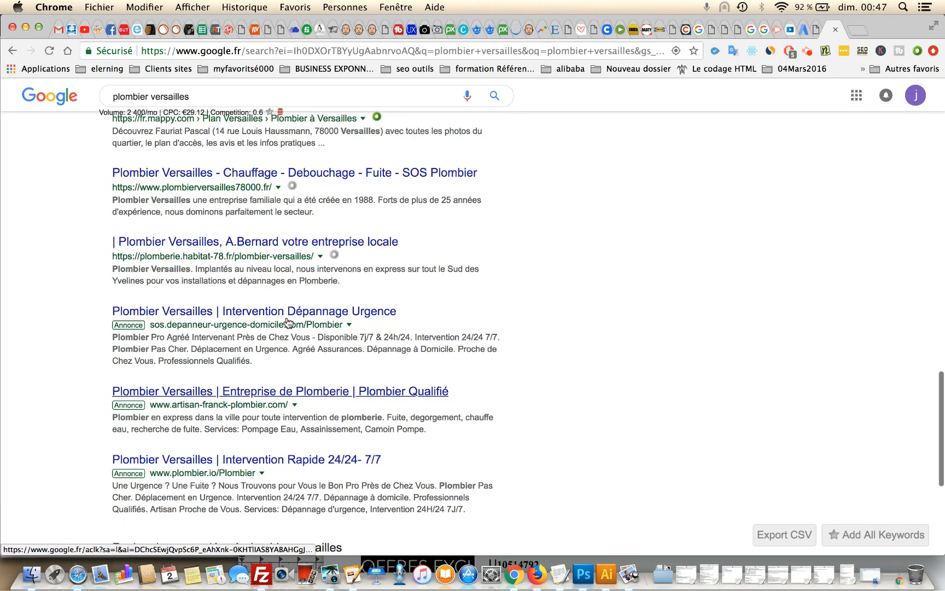
{"action": "scroll", "coordinate": [477, 292], "scroll_direction": "up", "scroll_amount": 5}
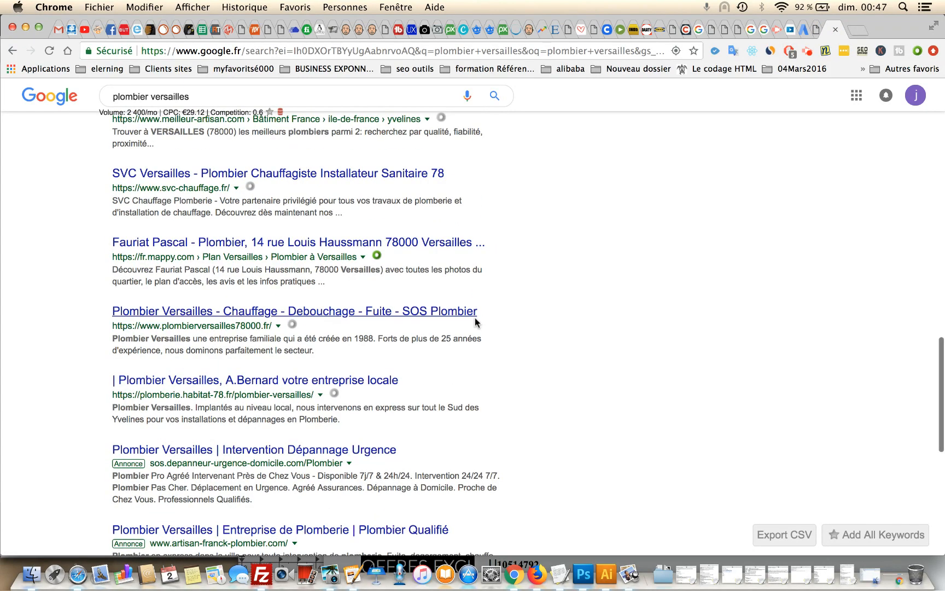
{"action": "left_click_drag", "start_coordinate": [485, 309], "coordinate": [343, 311]}
{"action": "left_click", "coordinate": [561, 312]}
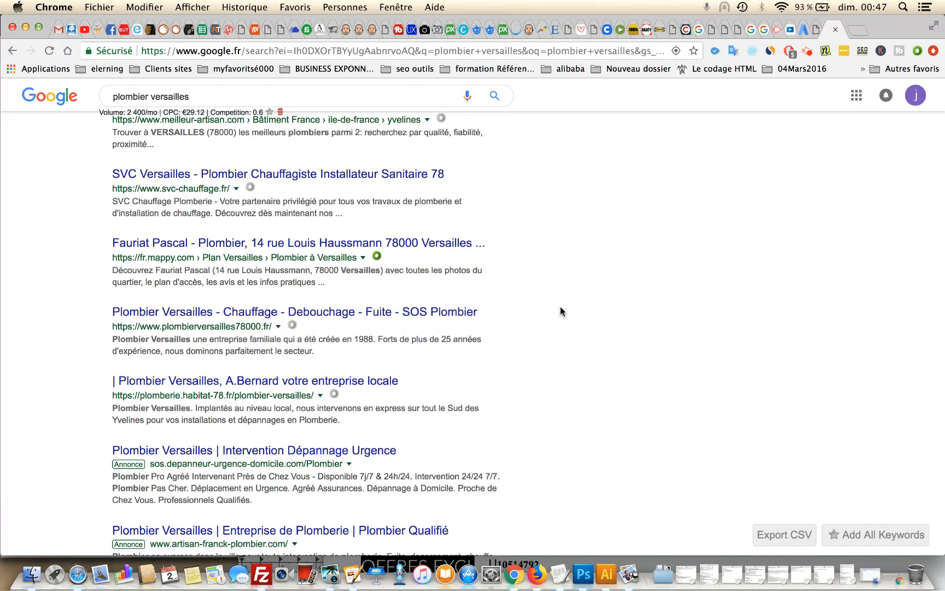
{"action": "scroll", "coordinate": [560, 311], "scroll_direction": "up", "scroll_amount": 10}
{"action": "scroll", "coordinate": [561, 312], "scroll_direction": "down", "scroll_amount": 1}
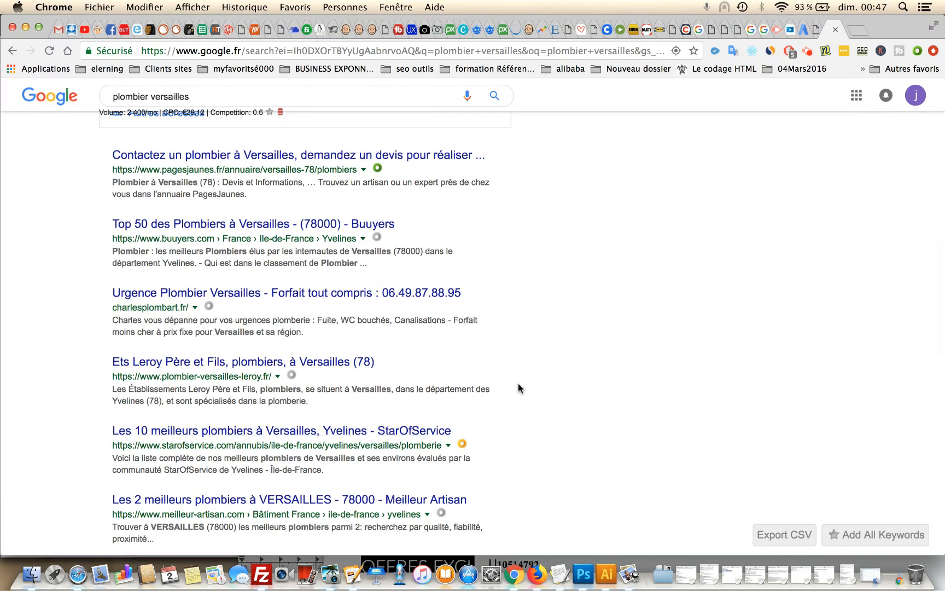
{"action": "scroll", "coordinate": [518, 387], "scroll_direction": "up", "scroll_amount": 5}
{"action": "scroll", "coordinate": [517, 383], "scroll_direction": "up", "scroll_amount": 10}
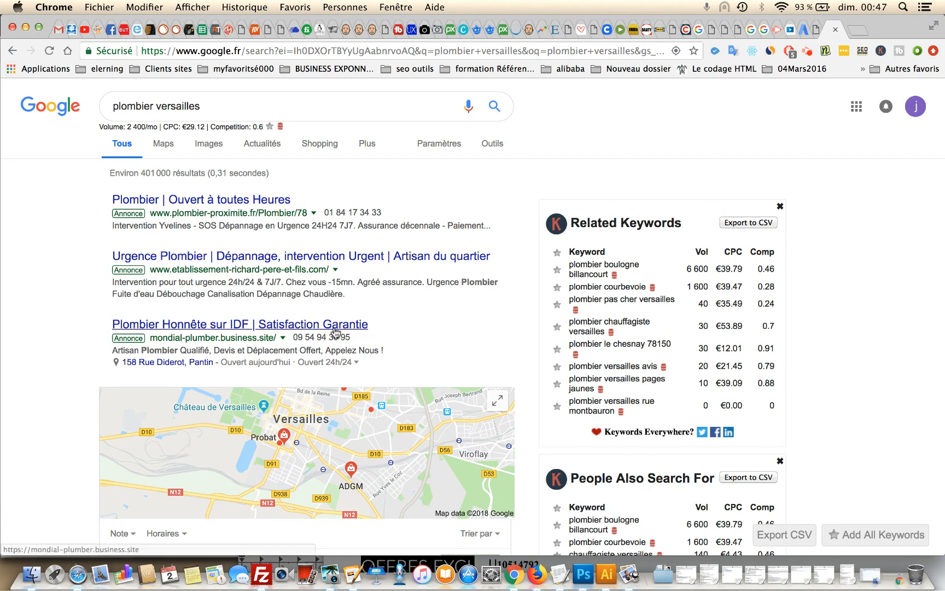
{"action": "scroll", "coordinate": [459, 361], "scroll_direction": "down", "scroll_amount": 10}
{"action": "scroll", "coordinate": [459, 361], "scroll_direction": "down", "scroll_amount": 3}
{"action": "scroll", "coordinate": [460, 361], "scroll_direction": "up", "scroll_amount": 2}
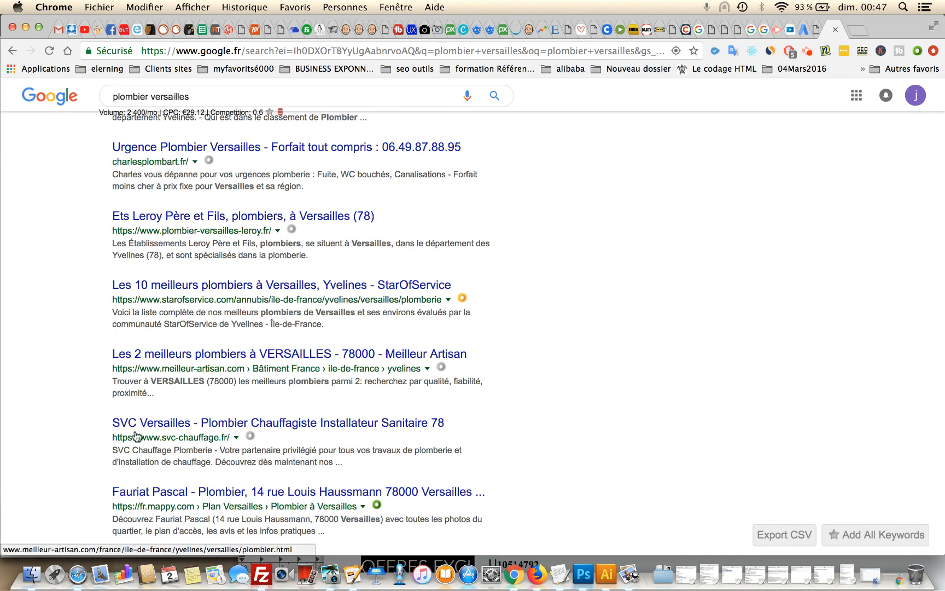
{"action": "scroll", "coordinate": [298, 429], "scroll_direction": "down", "scroll_amount": 3}
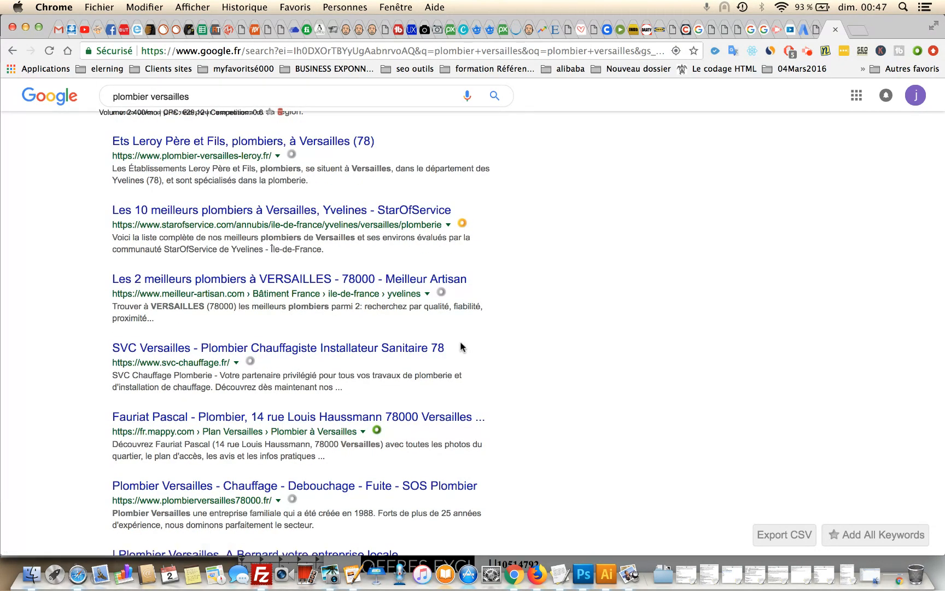
Copy Plombier Chauffagiste Installateur Sanitaire 78 from the SVC Versailles result title
{"action": "left_click_drag", "start_coordinate": [462, 347], "coordinate": [383, 348]}
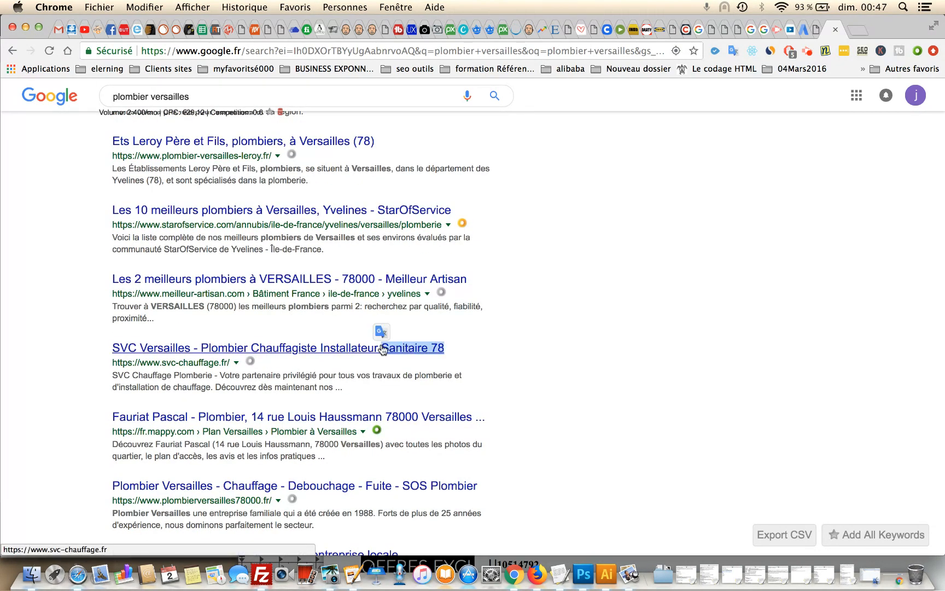
{"action": "left_click", "coordinate": [489, 344]}
{"action": "left_click_drag", "start_coordinate": [459, 349], "coordinate": [202, 348]}
{"action": "key", "text": "super+c"}
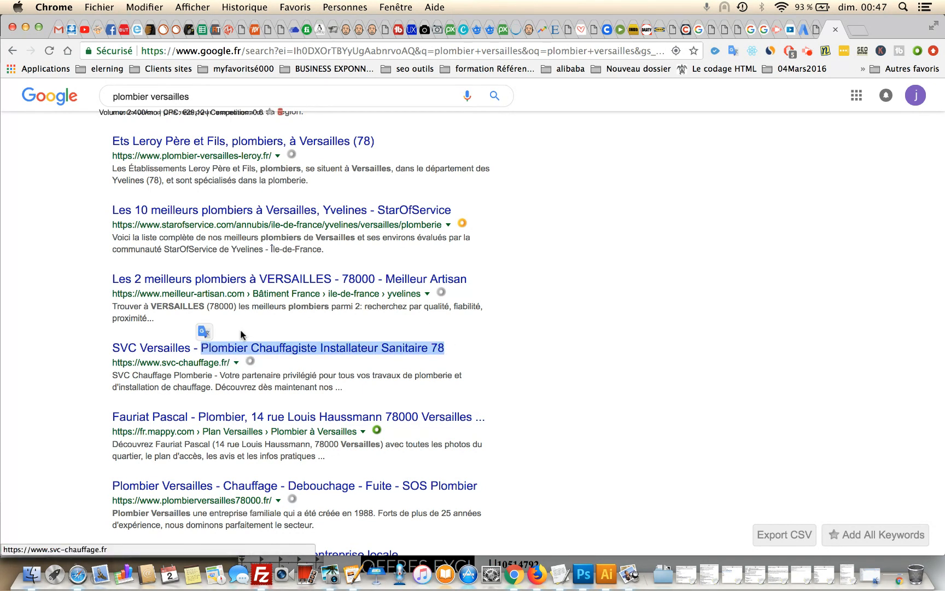
Return to the AdWords ad form and paste Plombier Chauffagiste Installateur Sanitaire 78 as Titre 2
{"action": "left_click", "coordinate": [800, 31]}
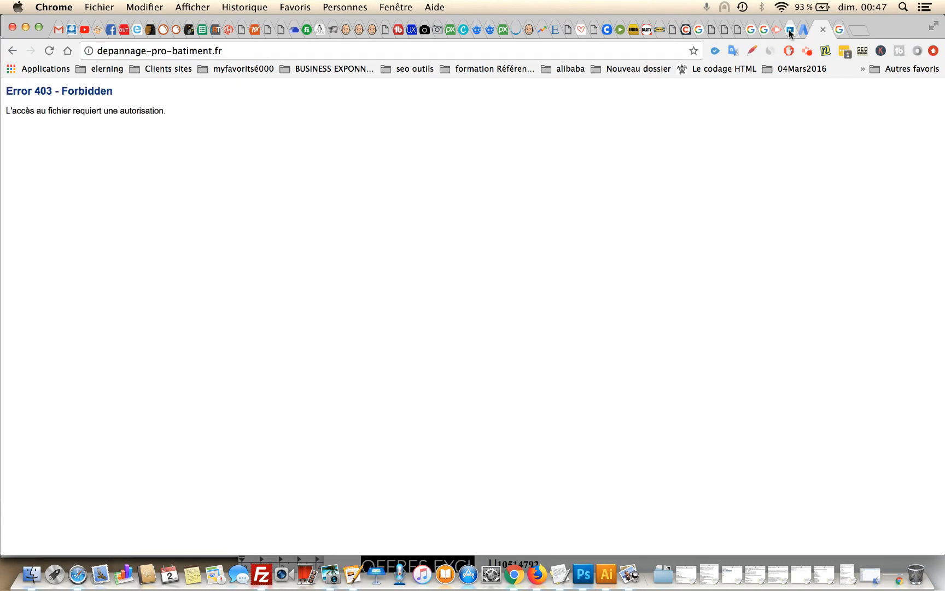
{"action": "key", "text": "ctrl+shift+Tab"}
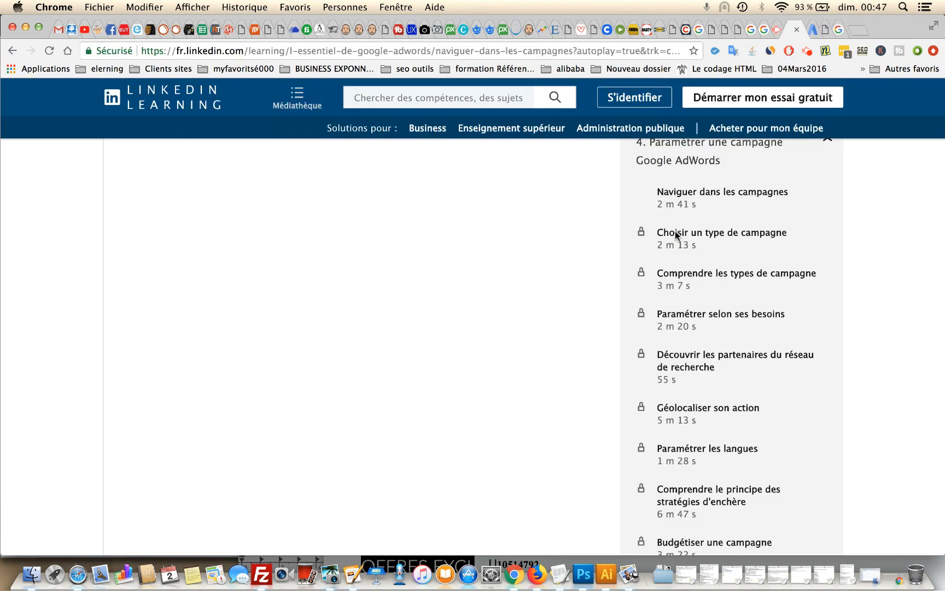
{"action": "left_click", "coordinate": [777, 31]}
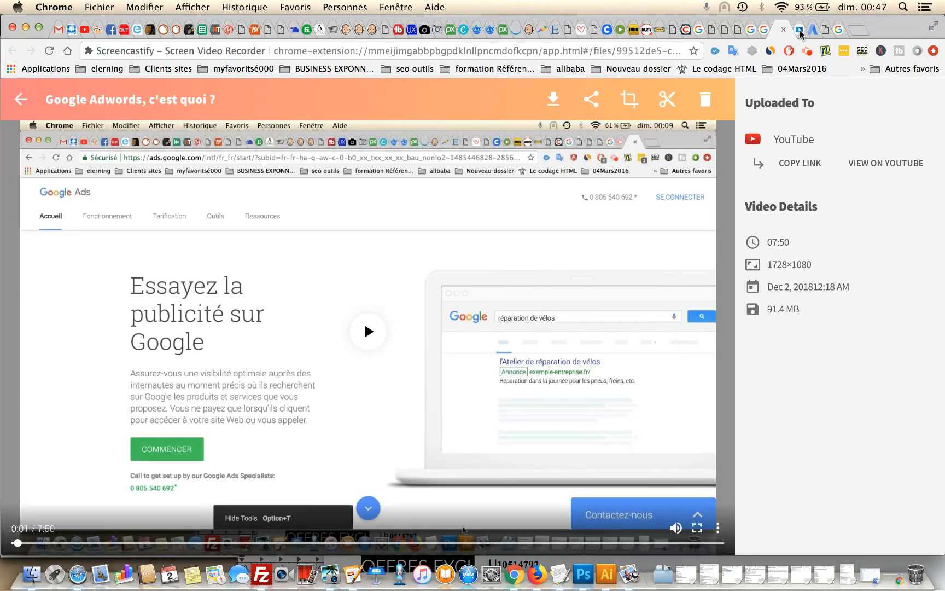
{"action": "left_click", "coordinate": [813, 33]}
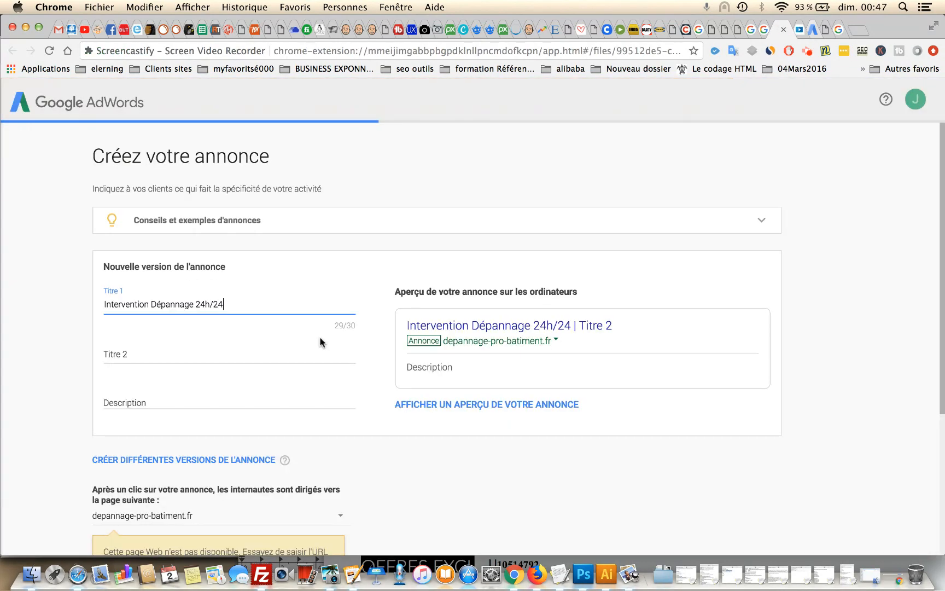
{"action": "left_click", "coordinate": [190, 358]}
{"action": "key", "text": "super+v"}
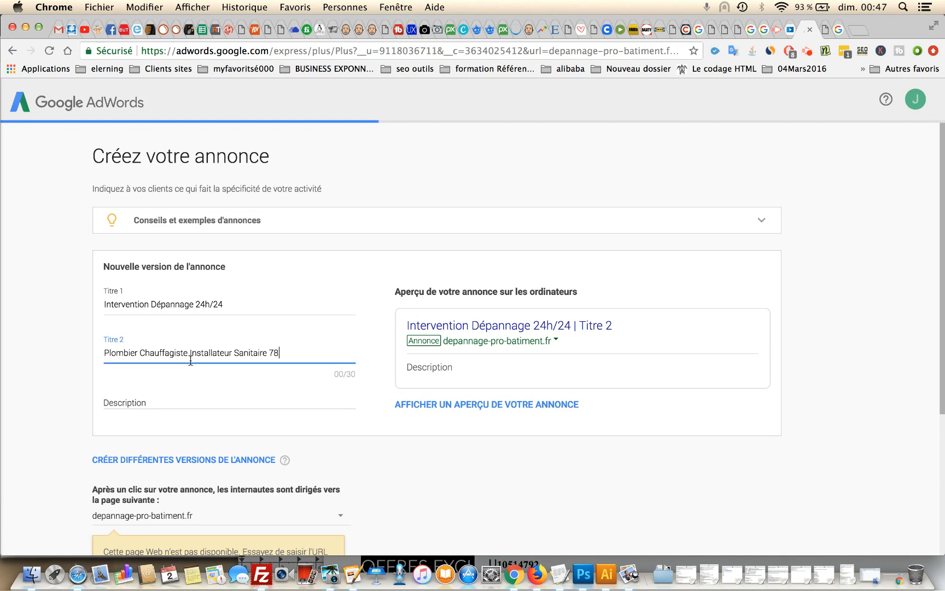
Shorten Titre 2 to Plombier Chauffagiste by removing Installateur Sanitaire 78
{"action": "left_click_drag", "start_coordinate": [267, 352], "coordinate": [345, 353]}
{"action": "key", "text": "BackSpace"}
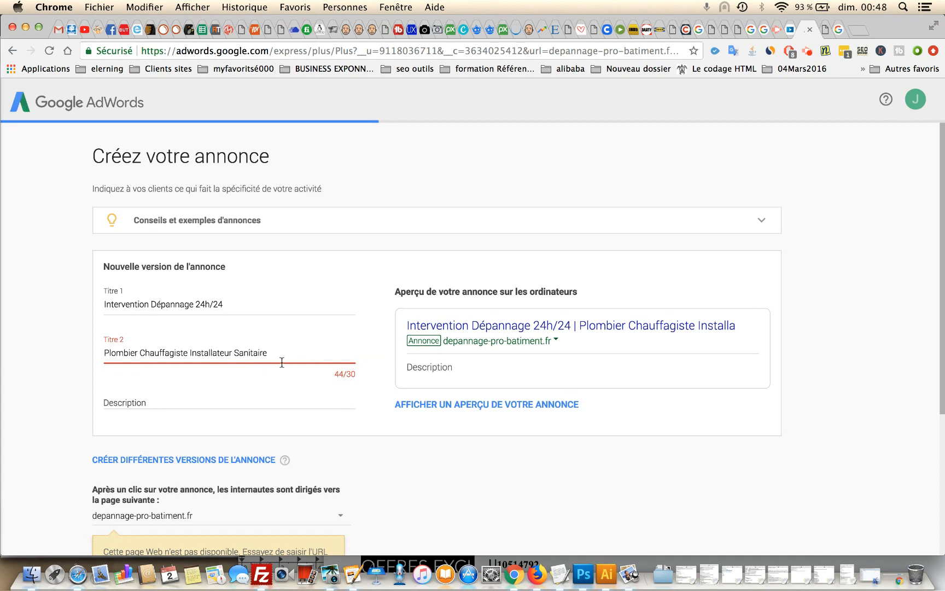
{"action": "left_click_drag", "start_coordinate": [233, 349], "coordinate": [386, 360]}
{"action": "key", "text": "BackSpace"}
{"action": "key", "text": "BackSpace"}
{"action": "key", "text": "BackSpace"}
{"action": "key", "text": "BackSpace"}
{"action": "key", "text": "BackSpace"}
{"action": "key", "text": "BackSpace"}
{"action": "key", "text": "BackSpace"}
{"action": "key", "text": "BackSpace"}
{"action": "key", "text": "BackSpace"}
{"action": "key", "text": "BackSpace"}
{"action": "key", "text": "BackSpace"}
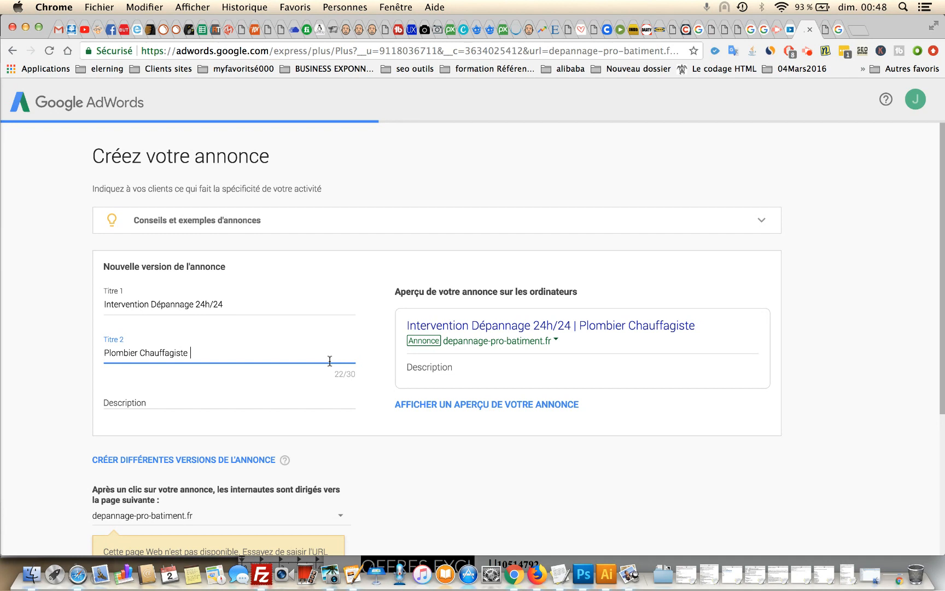
Go back to the plombier versailles results and copy the full description of the Urgence Plombier ad
{"action": "left_click", "coordinate": [825, 33]}
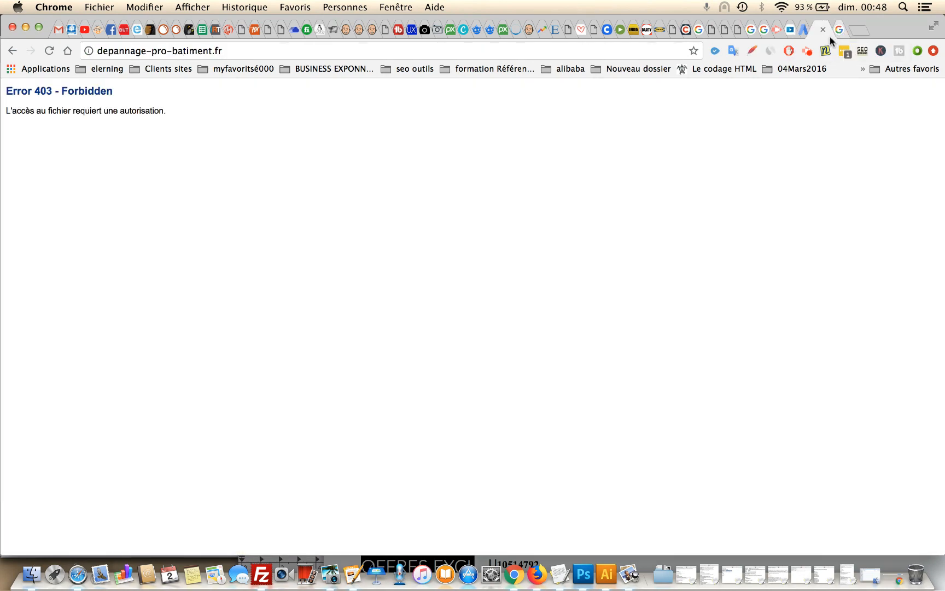
{"action": "left_click", "coordinate": [830, 33]}
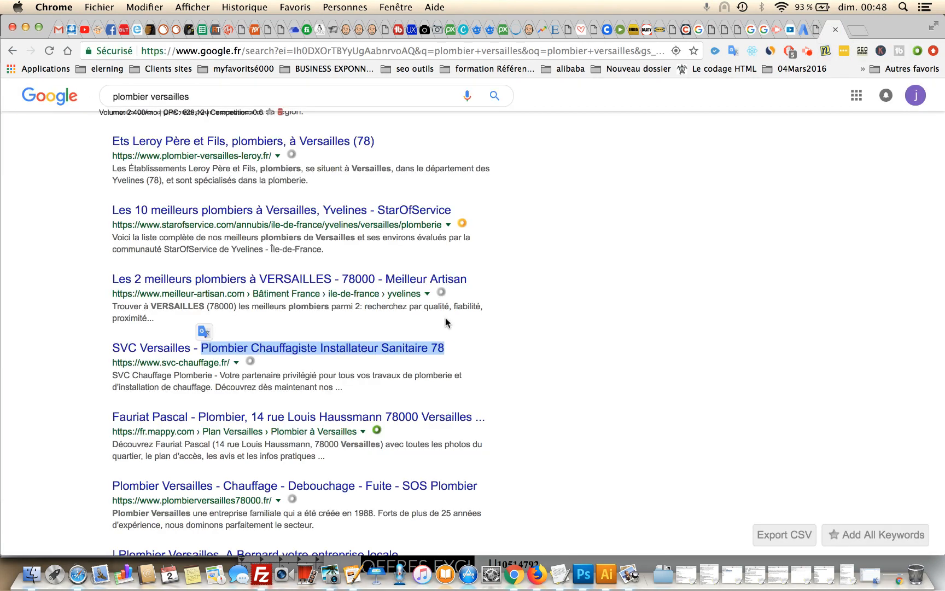
{"action": "scroll", "coordinate": [580, 349], "scroll_direction": "up", "scroll_amount": 10}
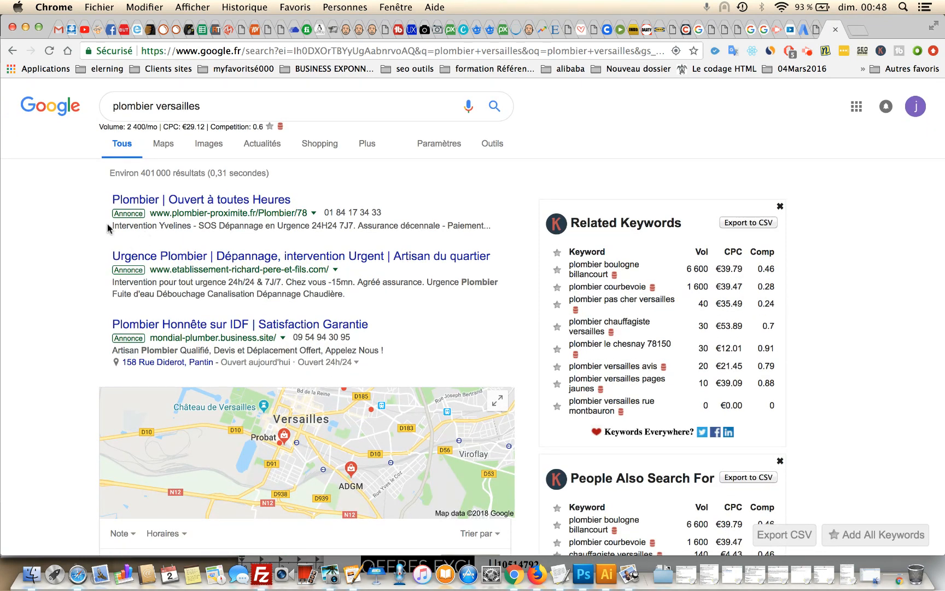
{"action": "left_click_drag", "start_coordinate": [109, 226], "coordinate": [327, 227]}
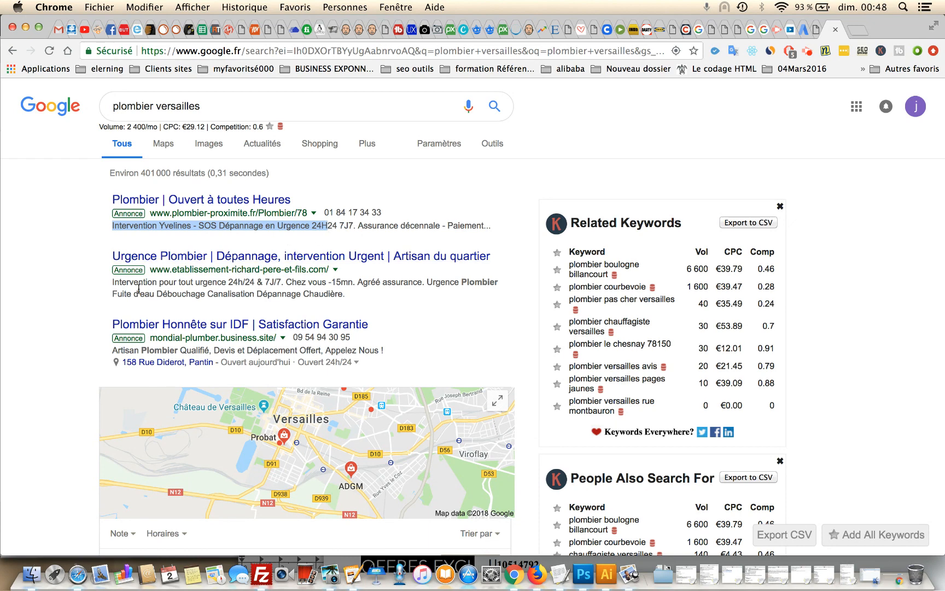
{"action": "left_click_drag", "start_coordinate": [112, 282], "coordinate": [364, 294]}
{"action": "key", "text": "super+c"}
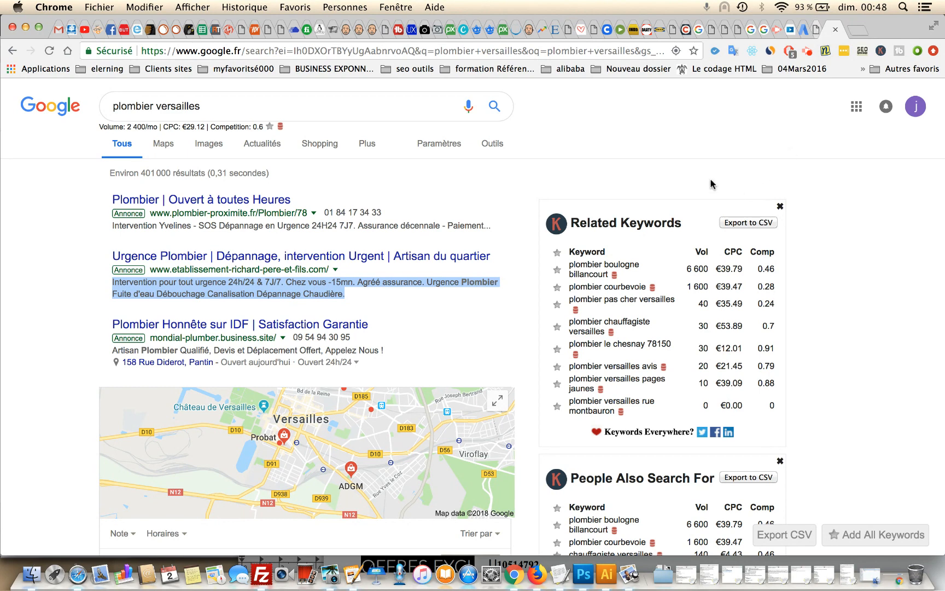
Close the depannage-pro-batiment.fr page, return to the AdWords ad form and paste the copied text as Description
{"action": "left_click", "coordinate": [820, 33]}
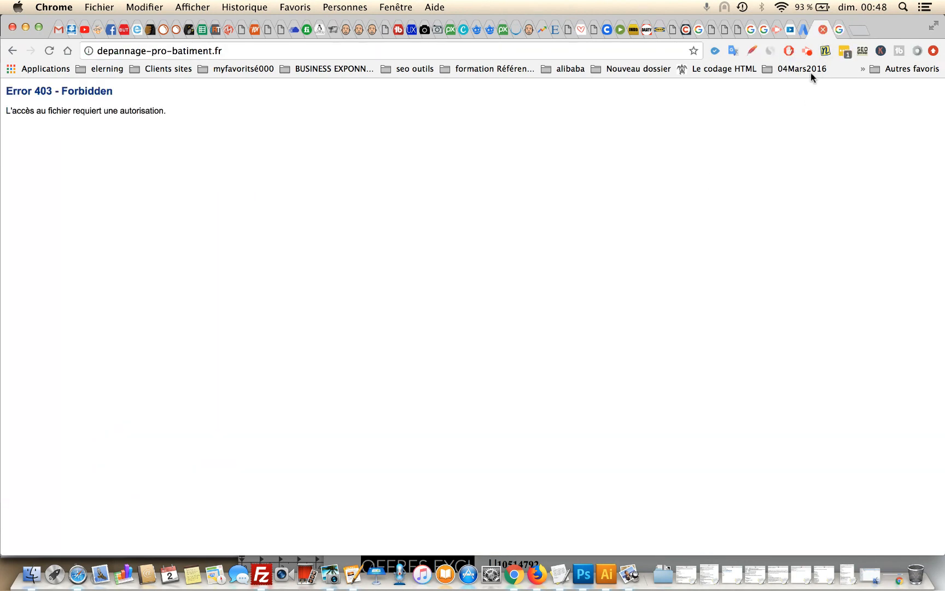
{"action": "left_click", "coordinate": [822, 30]}
{"action": "left_click", "coordinate": [815, 34]}
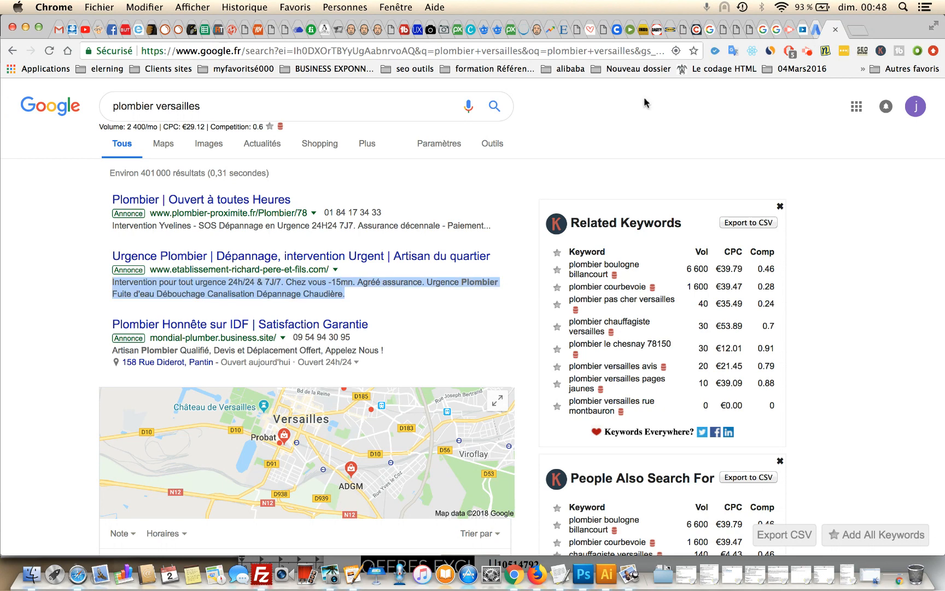
{"action": "left_click", "coordinate": [179, 399]}
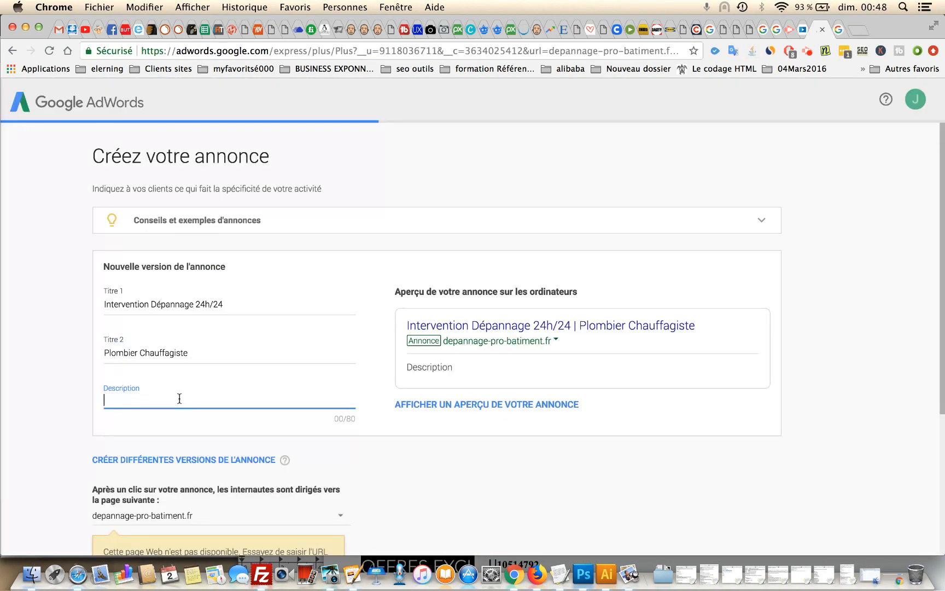
{"action": "key", "text": "super+v"}
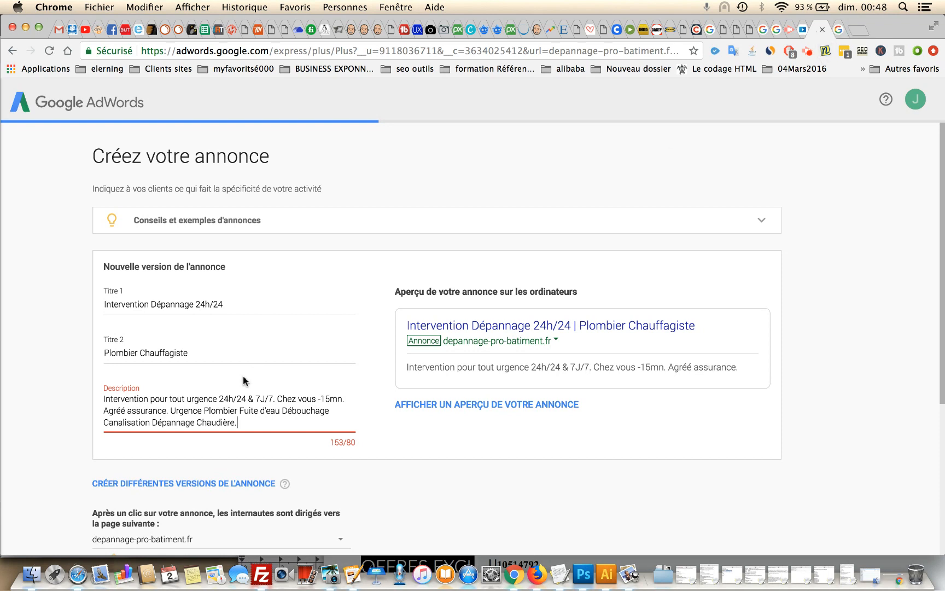
Compare the pasted description with the Urgence Plombier ad in the search results, ending back on the ad form
{"action": "left_click", "coordinate": [838, 29]}
{"action": "left_click", "coordinate": [421, 317]}
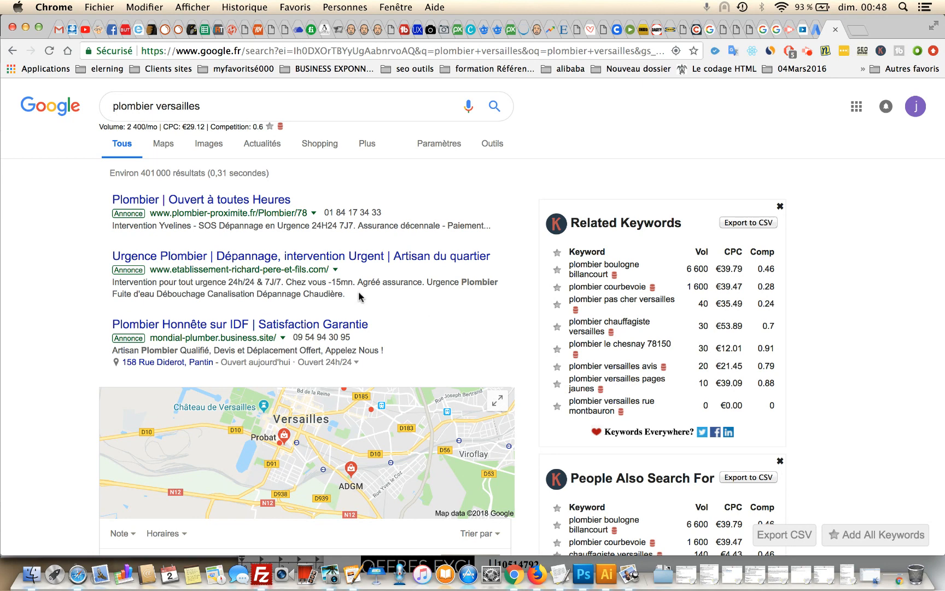
{"action": "left_click", "coordinate": [816, 33]}
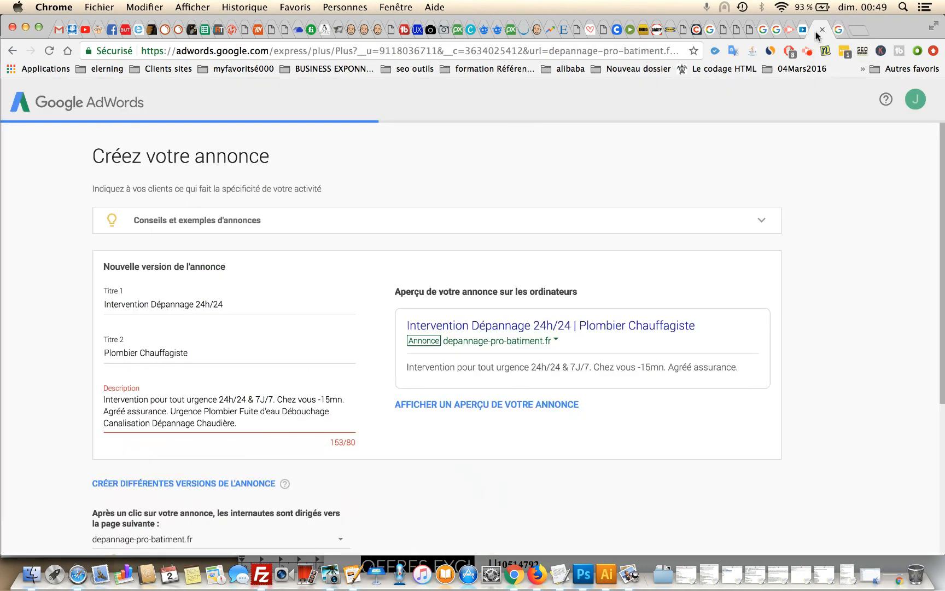
Delete everything after Agréé assurance. in the Description
{"action": "left_click_drag", "start_coordinate": [245, 424], "coordinate": [282, 411]}
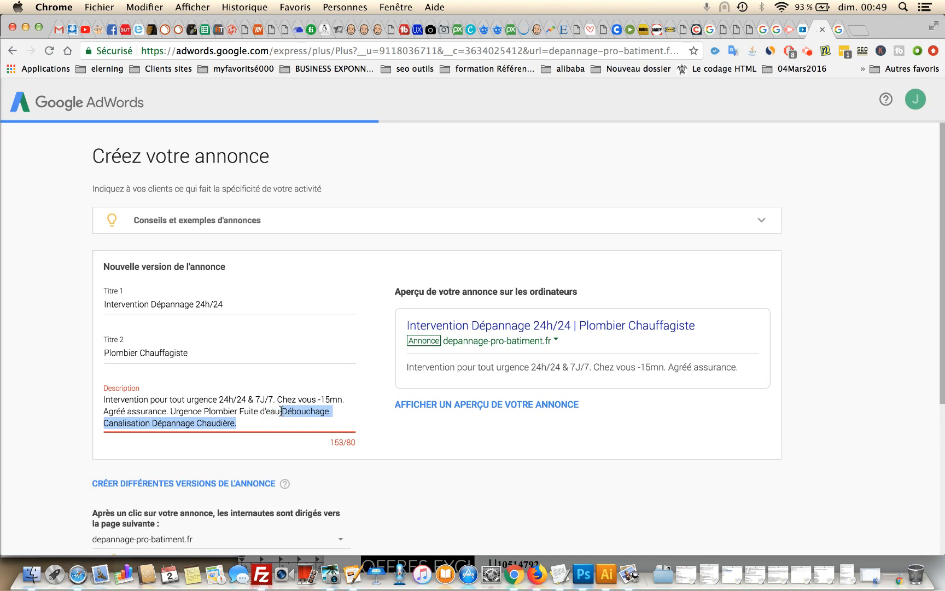
{"action": "key", "text": "BackSpace"}
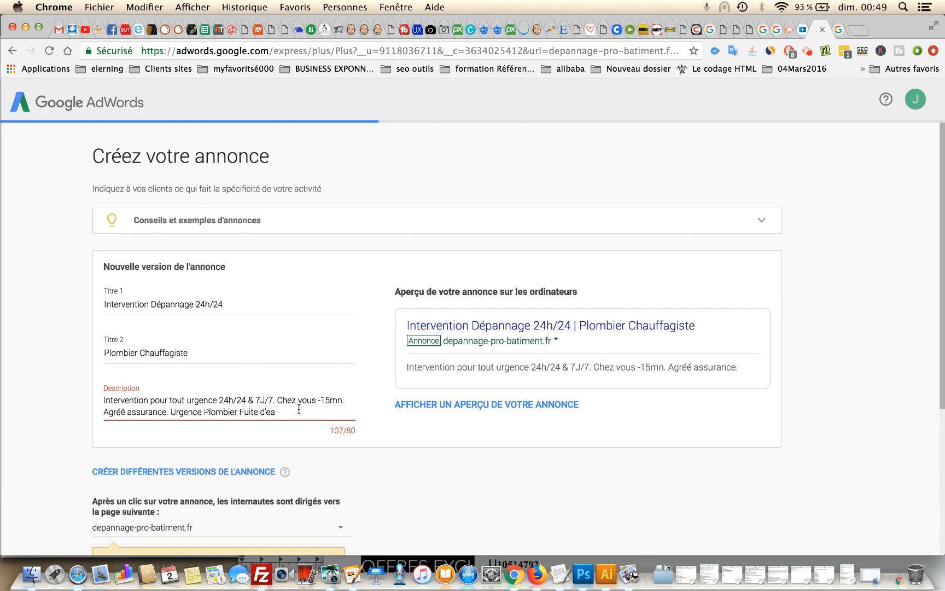
{"action": "left_click_drag", "start_coordinate": [296, 410], "coordinate": [172, 411]}
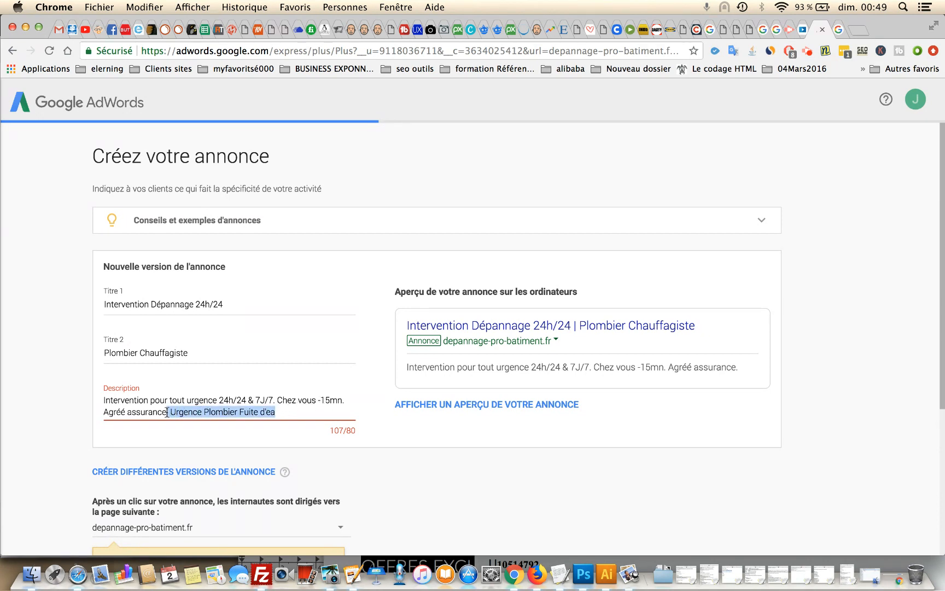
{"action": "key", "text": "BackSpace"}
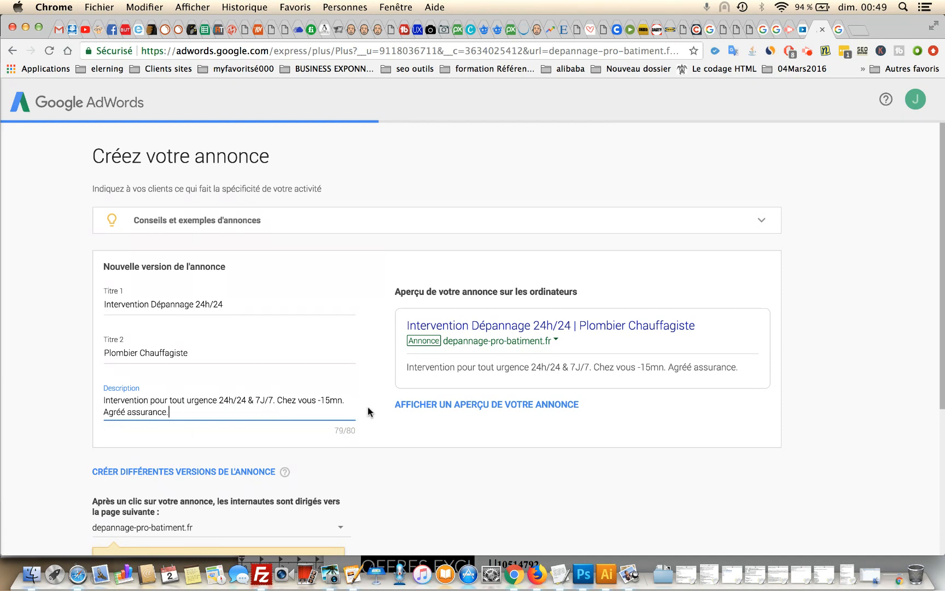
Replace the period after 7J/7 in the Description with a spaced dash before Chez vous -15mn
{"action": "key", "text": "BackSpace"}
{"action": "key", "text": "BackSpace"}
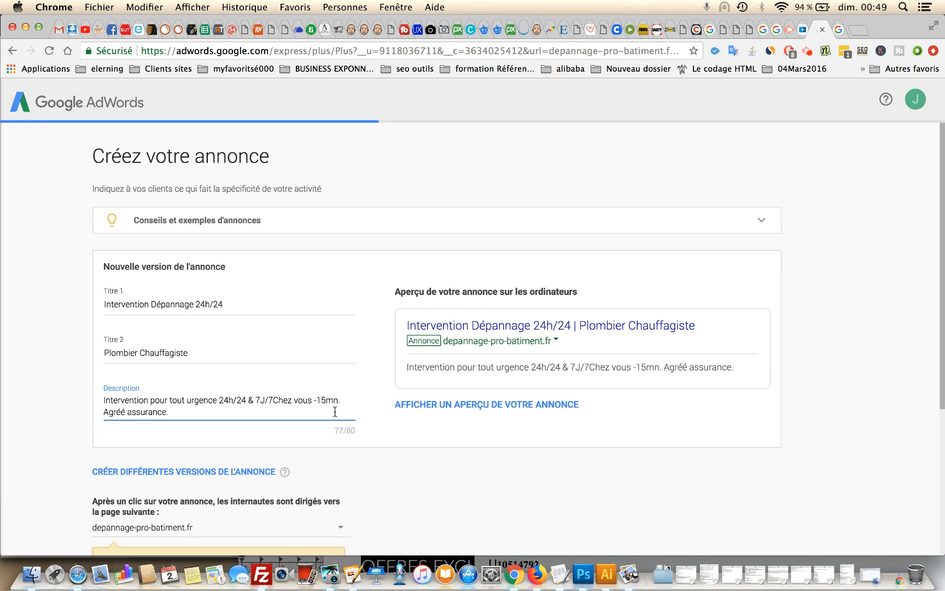
{"action": "type", "text": "-"}
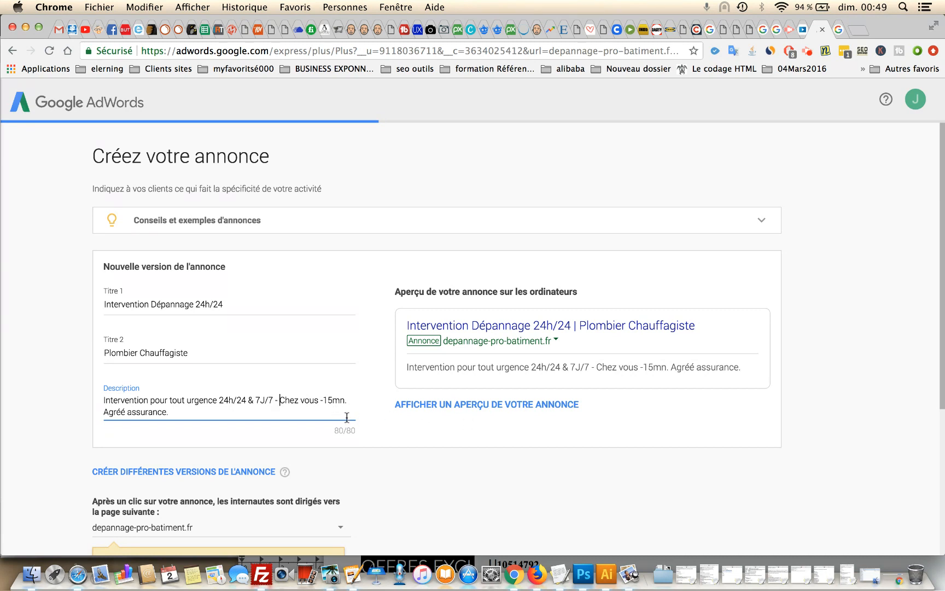
{"action": "left_click", "coordinate": [353, 409]}
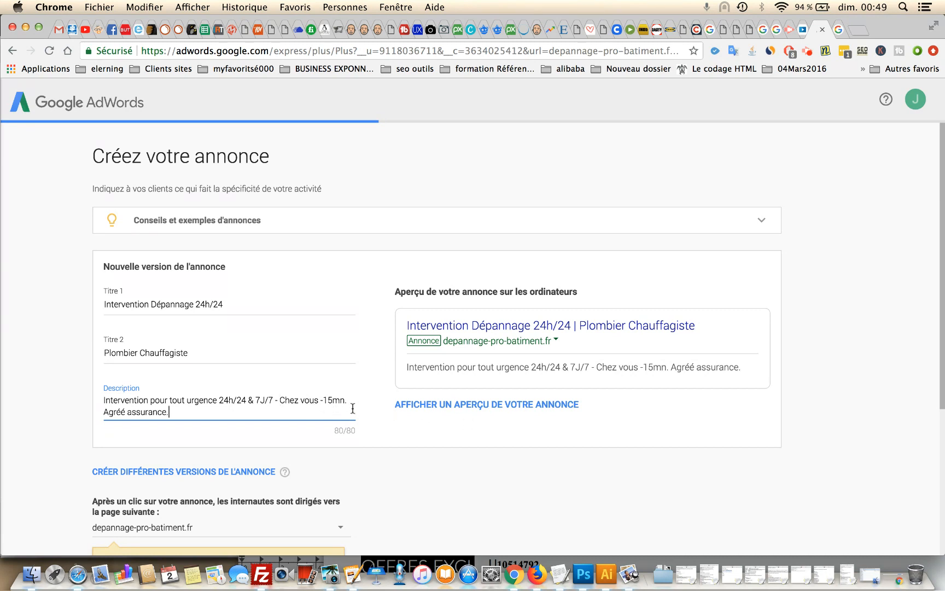
{"action": "left_click", "coordinate": [280, 404]}
Check the landing page choice, keep depannage-pro-batiment.fr and continue to the budget page
{"action": "scroll", "coordinate": [468, 457], "scroll_direction": "down", "scroll_amount": 2}
{"action": "scroll", "coordinate": [468, 458], "scroll_direction": "down", "scroll_amount": 3}
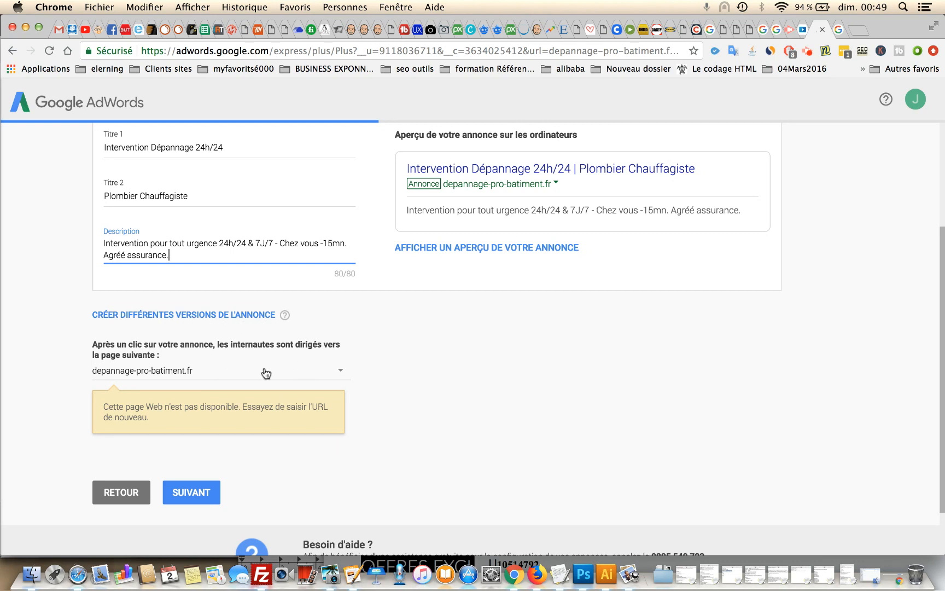
{"action": "left_click", "coordinate": [341, 371]}
{"action": "left_click", "coordinate": [178, 392]}
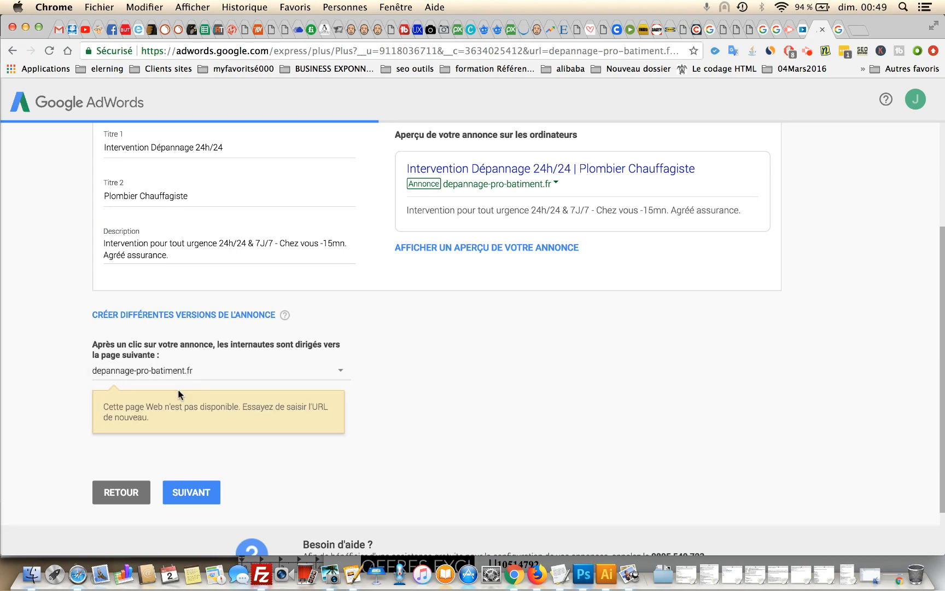
{"action": "left_click", "coordinate": [201, 494]}
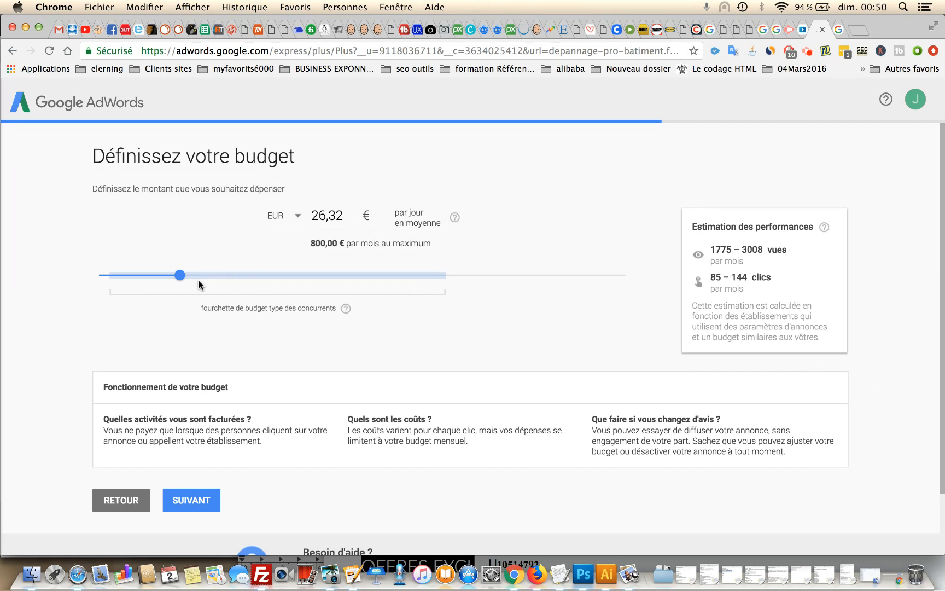
Try average daily budgets of 65,79 €, 13,16 € and 10 €
{"action": "left_click_drag", "start_coordinate": [183, 277], "coordinate": [316, 291]}
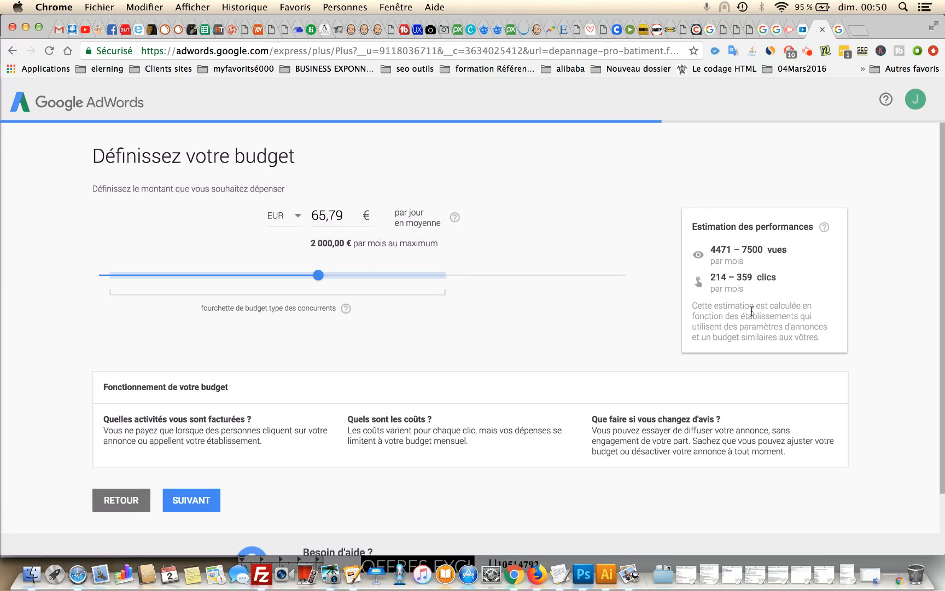
{"action": "left_click_drag", "start_coordinate": [321, 279], "coordinate": [134, 273]}
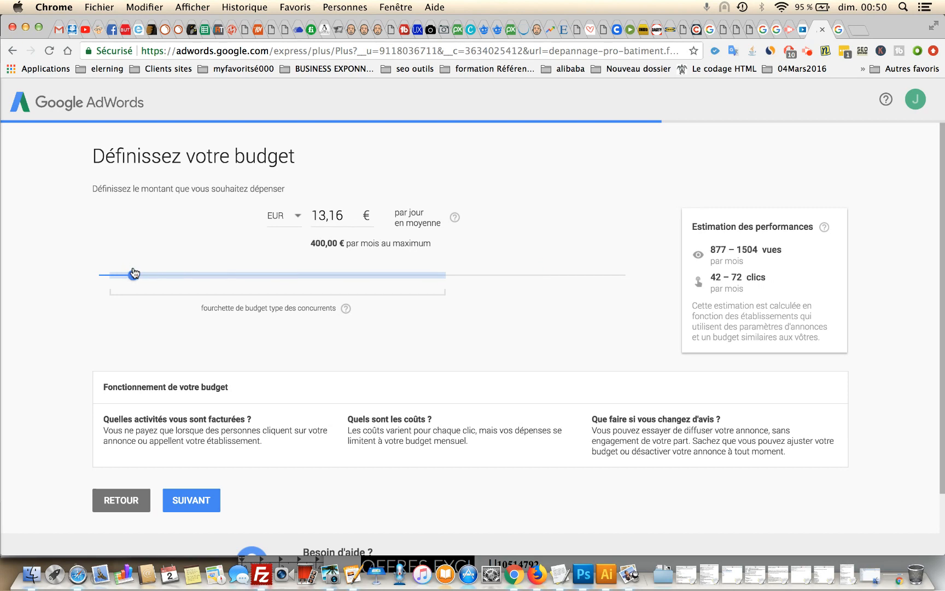
{"action": "left_click", "coordinate": [342, 215]}
{"action": "left_click_drag", "start_coordinate": [343, 215], "coordinate": [308, 216]}
{"action": "type", "text": "10"}
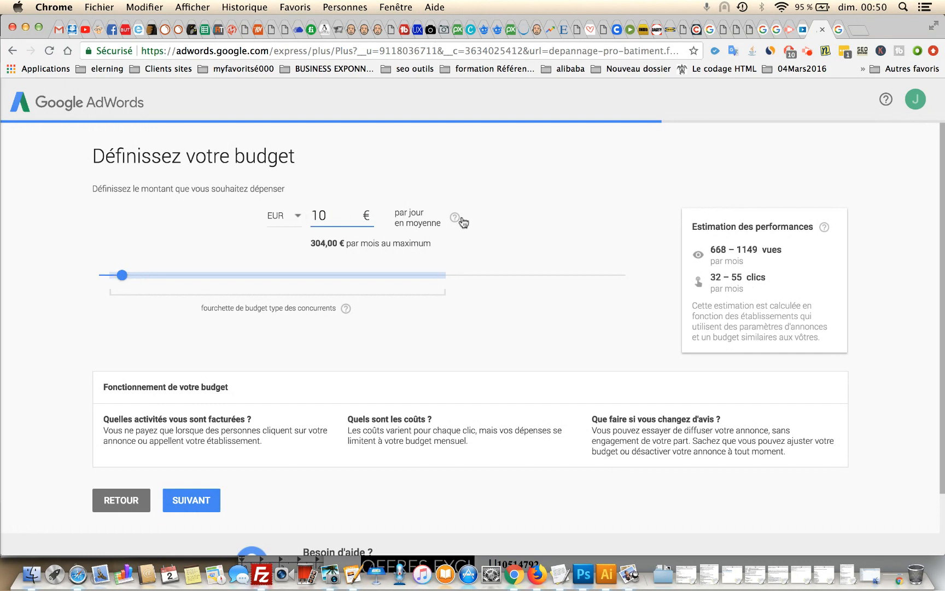
Open the help explanation for the average daily budget, read how it is calculated and close it
{"action": "left_click", "coordinate": [151, 336]}
{"action": "left_click", "coordinate": [326, 219]}
{"action": "left_click", "coordinate": [455, 218]}
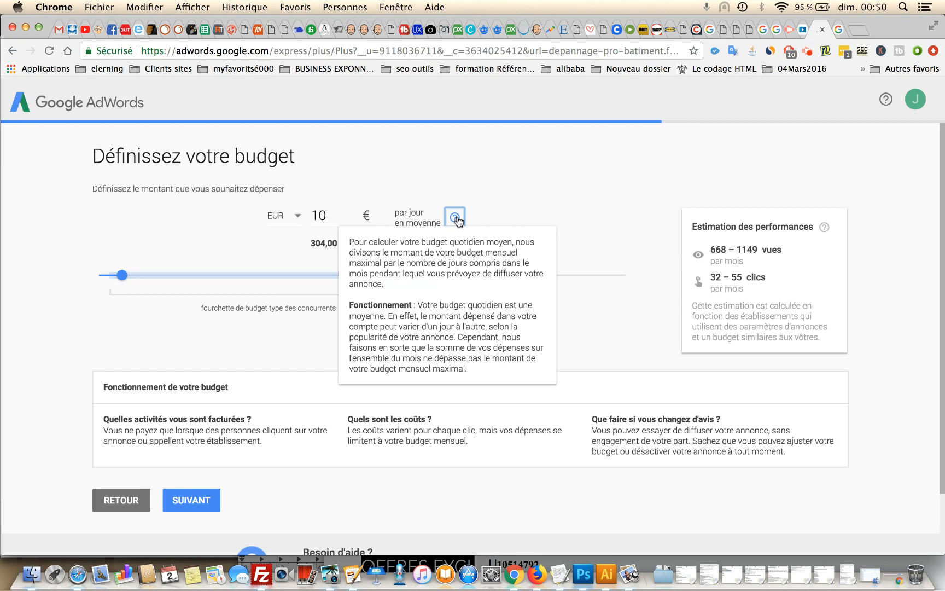
{"action": "left_click", "coordinate": [540, 173]}
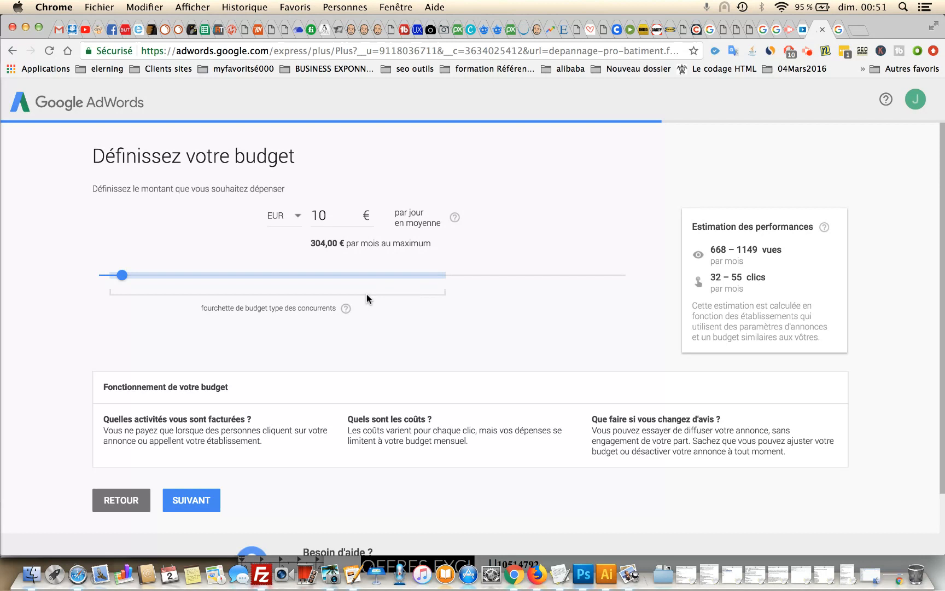
Set the average daily budget to 7 €
{"action": "left_click", "coordinate": [324, 215]}
{"action": "left_click_drag", "start_coordinate": [324, 216], "coordinate": [313, 217]}
{"action": "left_click", "coordinate": [338, 217]}
{"action": "left_click", "coordinate": [542, 244]}
{"action": "left_click", "coordinate": [334, 216]}
{"action": "left_click", "coordinate": [59, 290]}
{"action": "left_click_drag", "start_coordinate": [326, 215], "coordinate": [291, 216]}
{"action": "type", "text": "7"}
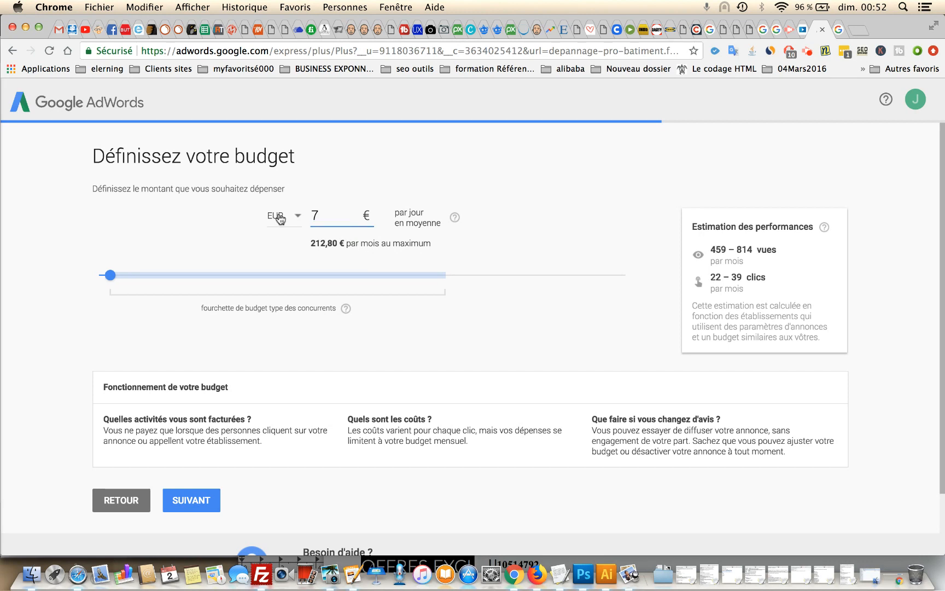
{"action": "left_click", "coordinate": [85, 328]}
Look over the budget page, accept the budget and continue to the ad settings review
{"action": "scroll", "coordinate": [492, 343], "scroll_direction": "down", "scroll_amount": 3}
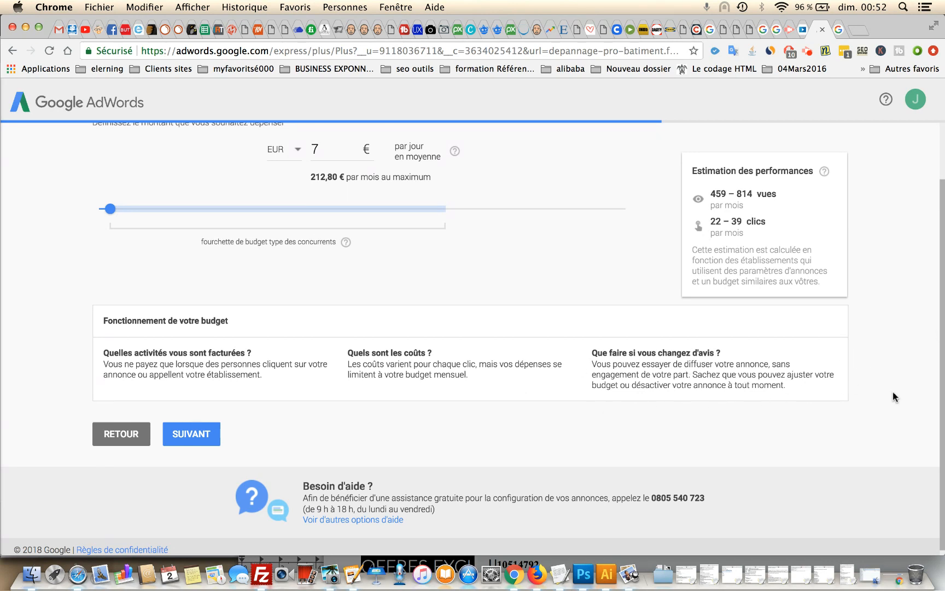
{"action": "scroll", "coordinate": [892, 396], "scroll_direction": "down", "scroll_amount": 1}
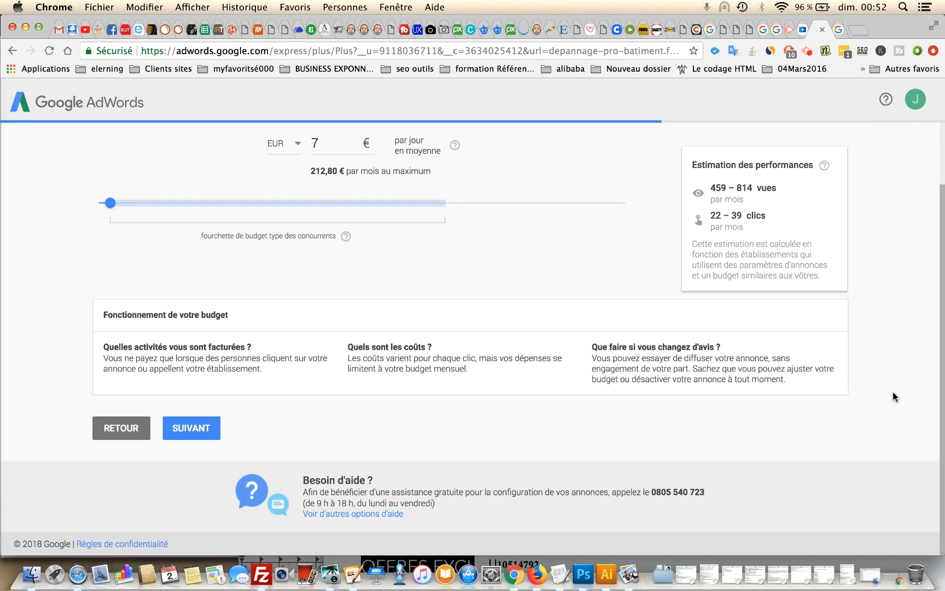
{"action": "scroll", "coordinate": [893, 391], "scroll_direction": "up", "scroll_amount": 3}
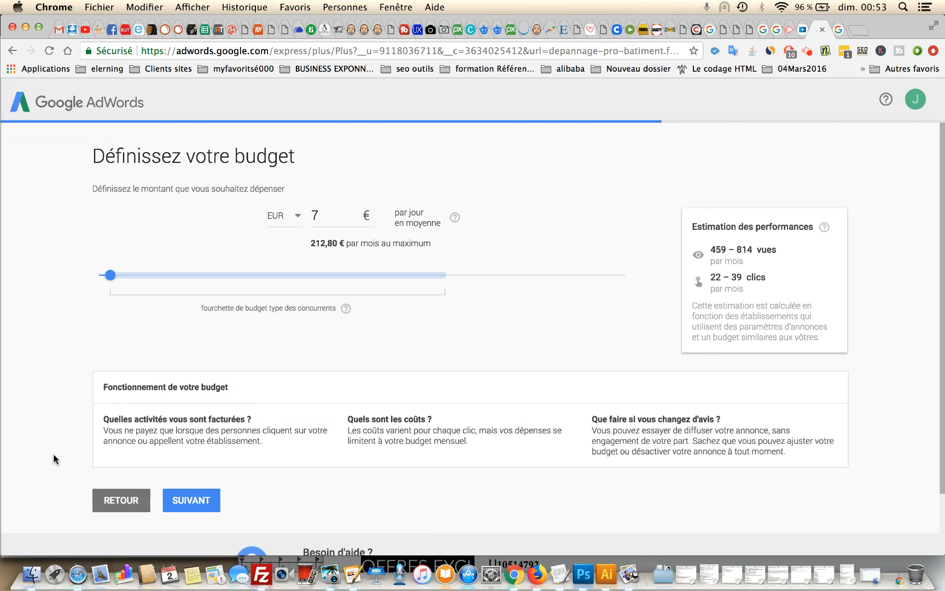
{"action": "scroll", "coordinate": [59, 409], "scroll_direction": "down", "scroll_amount": 3}
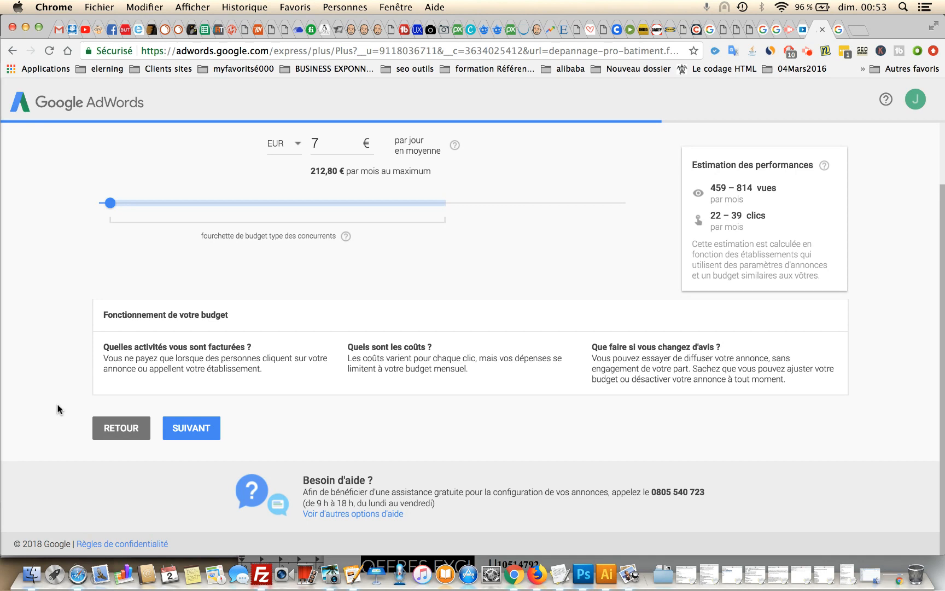
{"action": "left_click", "coordinate": [198, 417]}
{"action": "left_click", "coordinate": [196, 433]}
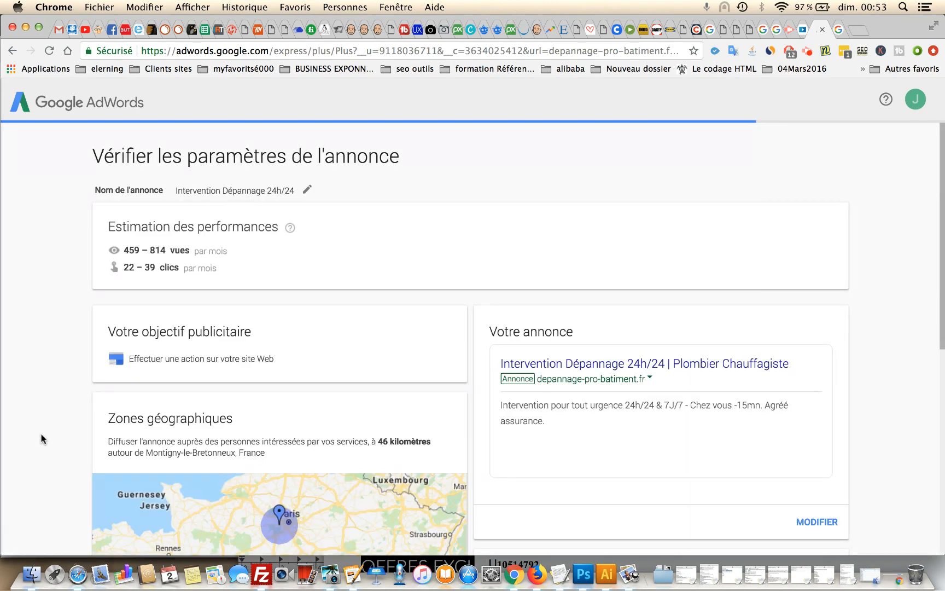
{"action": "scroll", "coordinate": [41, 438], "scroll_direction": "down", "scroll_amount": 2}
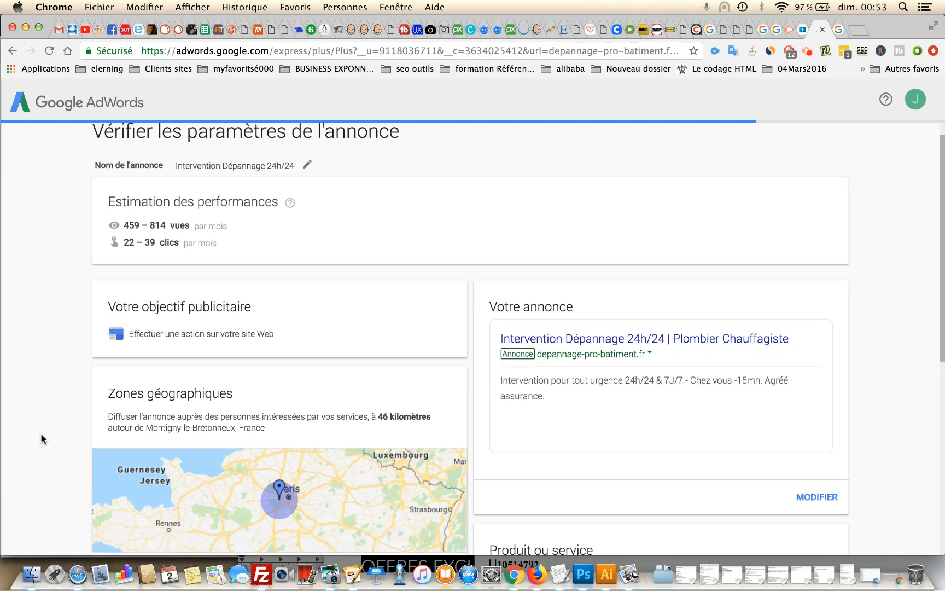
Review the ad's performance estimate, goal, geographic zone, services and budget, and continue to the payment details
{"action": "scroll", "coordinate": [41, 437], "scroll_direction": "up", "scroll_amount": 2}
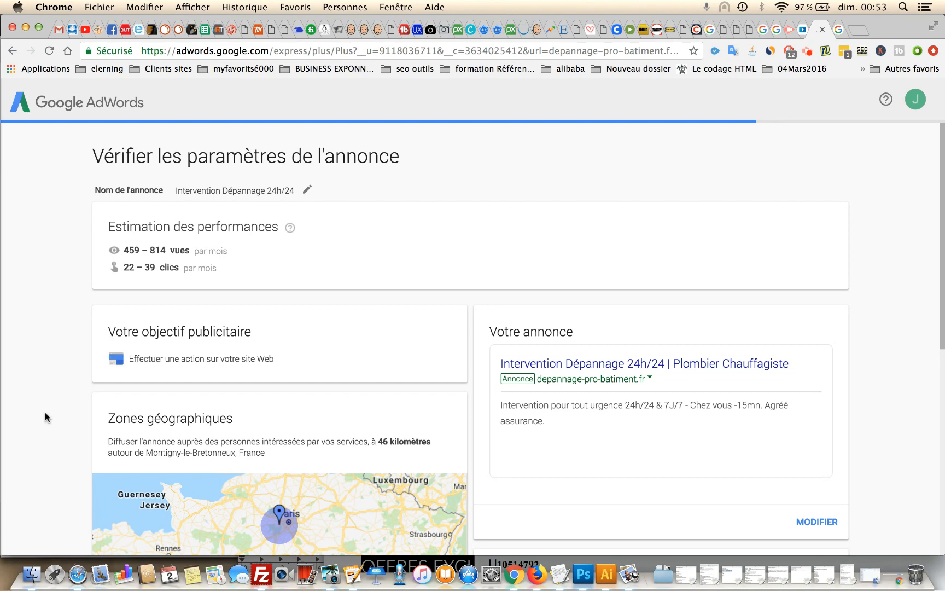
{"action": "scroll", "coordinate": [46, 417], "scroll_direction": "down", "scroll_amount": 2}
{"action": "scroll", "coordinate": [45, 417], "scroll_direction": "down", "scroll_amount": 3}
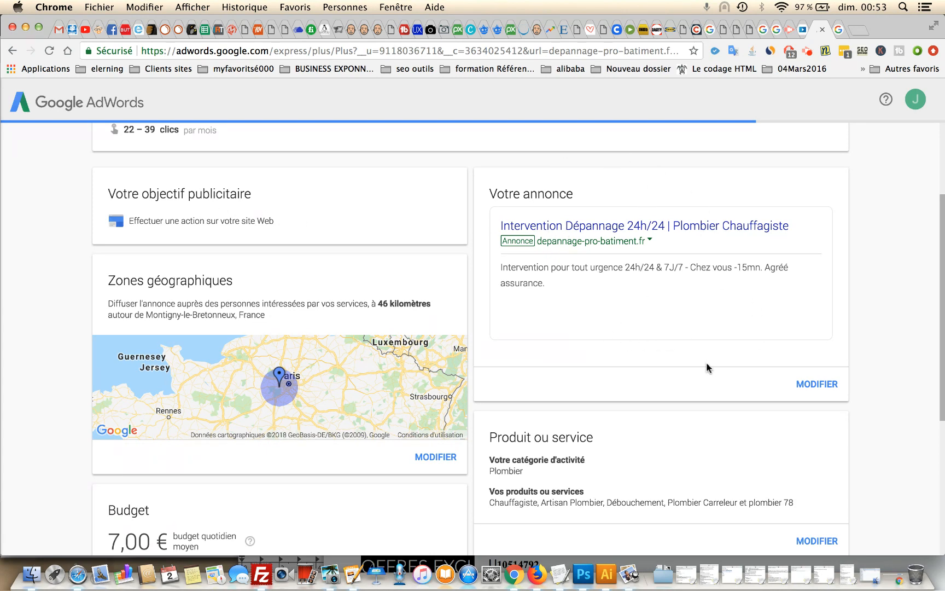
{"action": "scroll", "coordinate": [498, 379], "scroll_direction": "down", "scroll_amount": 2}
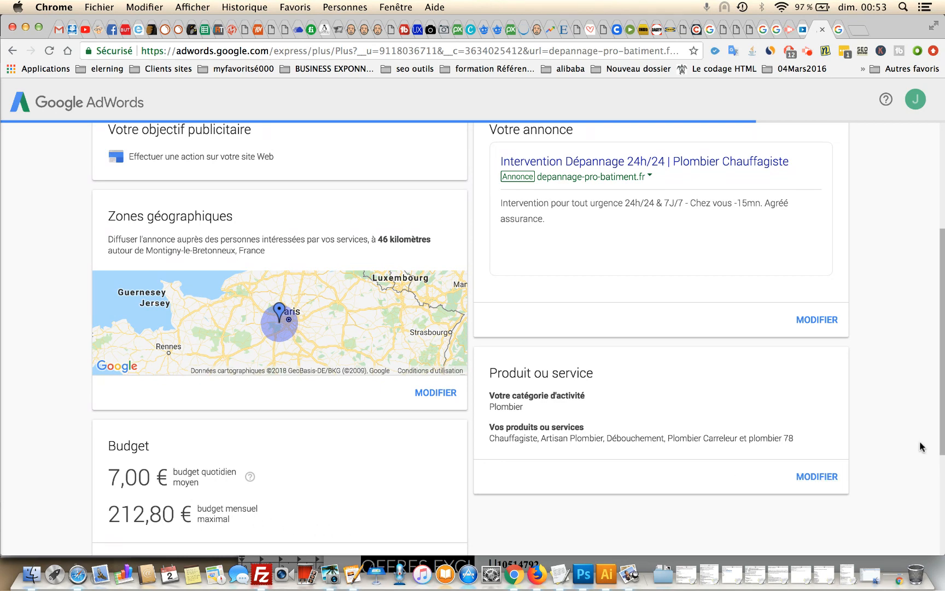
{"action": "scroll", "coordinate": [920, 446], "scroll_direction": "down", "scroll_amount": 5}
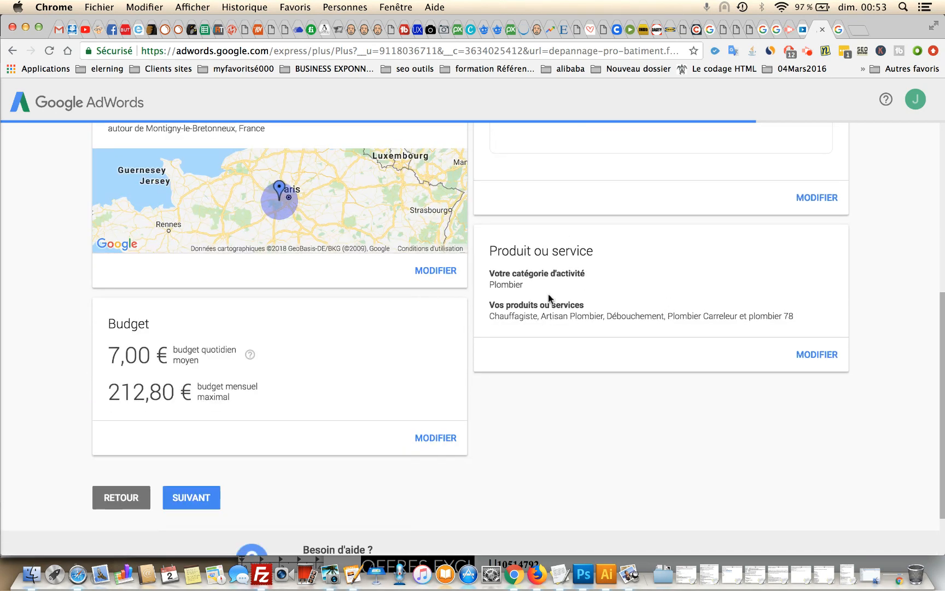
{"action": "scroll", "coordinate": [626, 480], "scroll_direction": "down", "scroll_amount": 3}
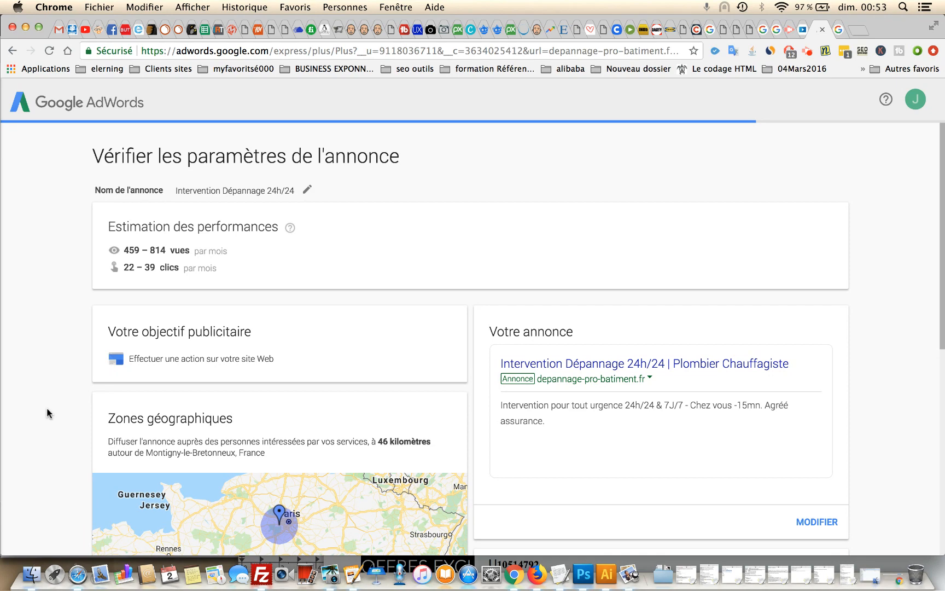
{"action": "scroll", "coordinate": [48, 413], "scroll_direction": "down", "scroll_amount": 7}
{"action": "left_click", "coordinate": [192, 428]}
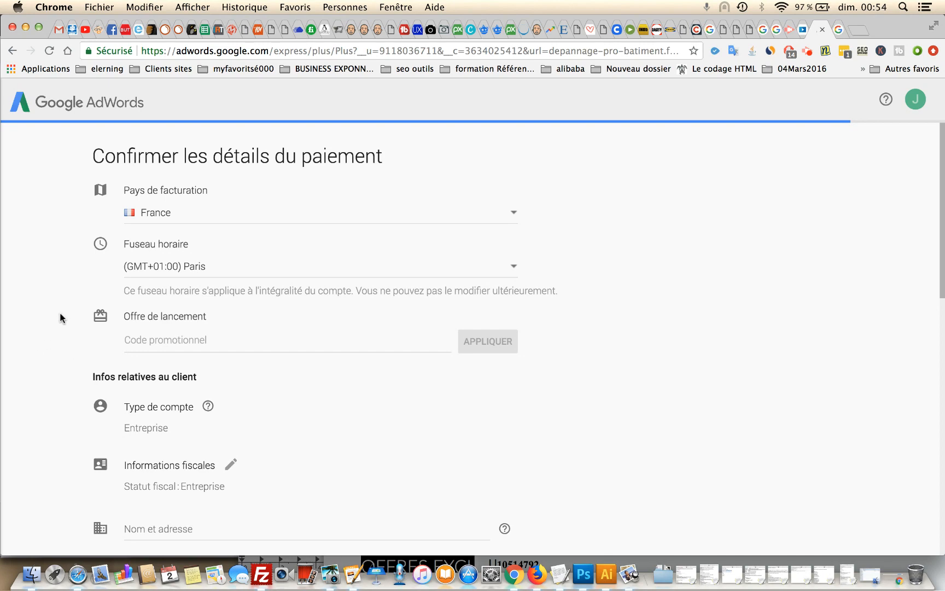
Look over the payment details and view the hint on the launch offer's promotional code without entering a code
{"action": "scroll", "coordinate": [60, 312], "scroll_direction": "down", "scroll_amount": 5}
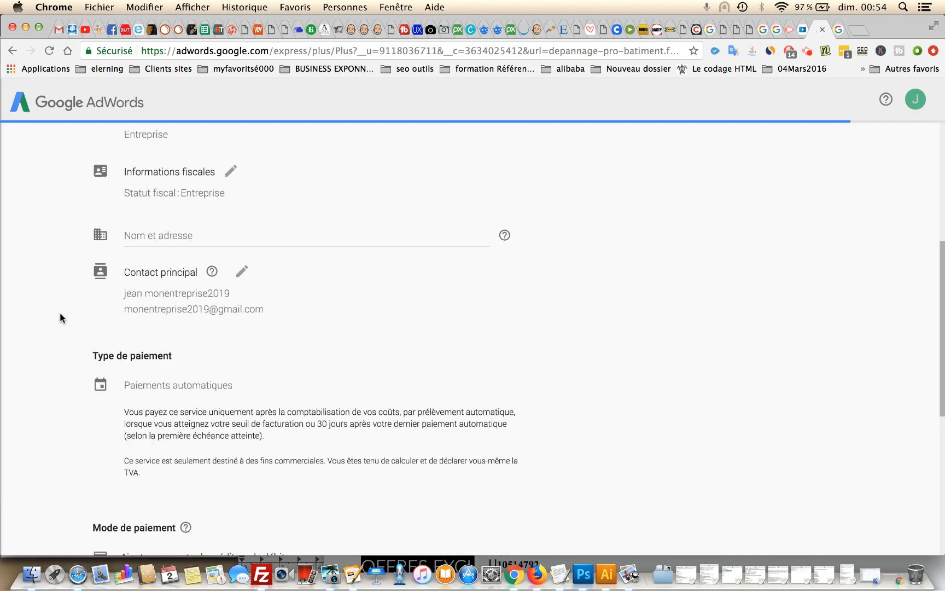
{"action": "scroll", "coordinate": [60, 312], "scroll_direction": "up", "scroll_amount": 5}
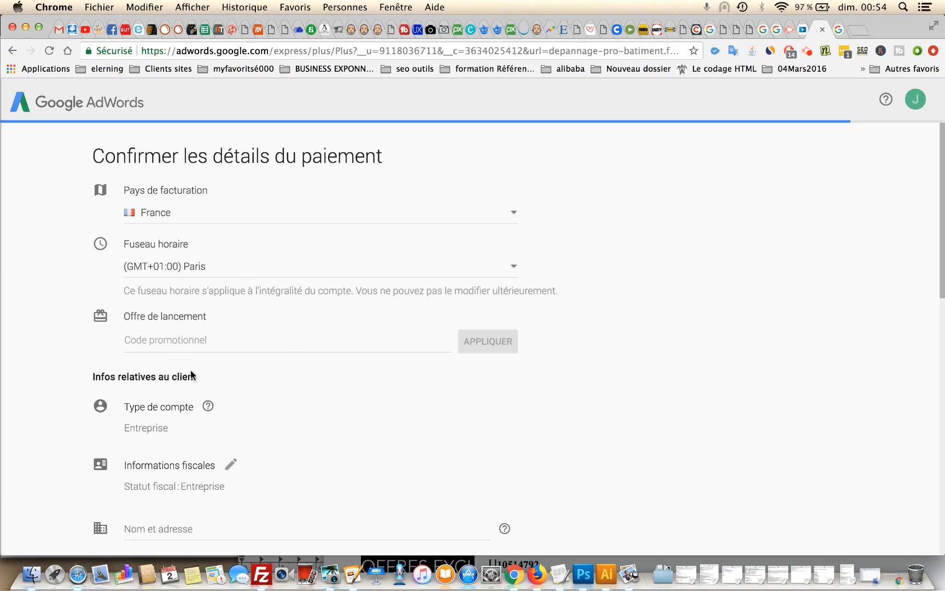
{"action": "left_click", "coordinate": [175, 344]}
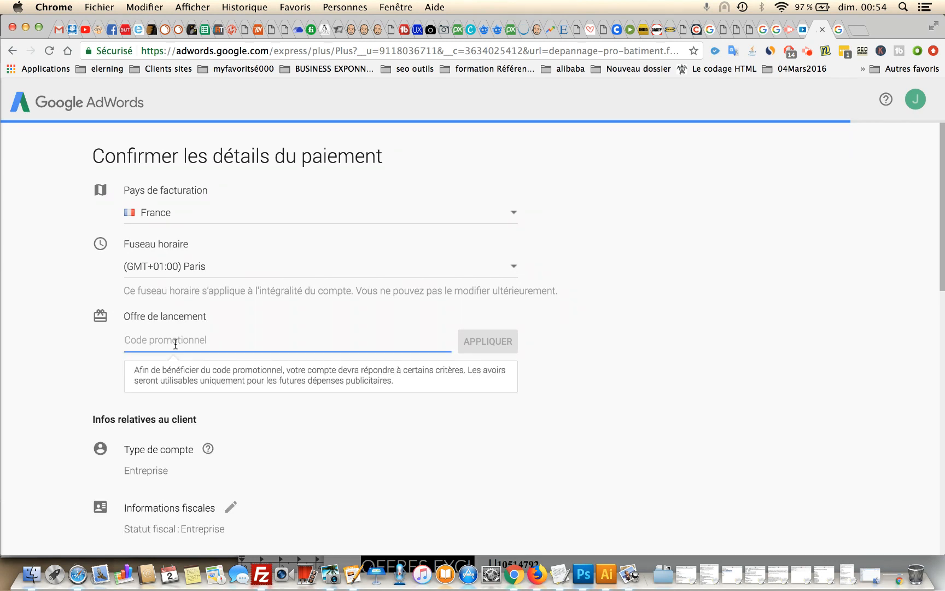
{"action": "left_click", "coordinate": [40, 372]}
Go through the customer information, payment type and payment method, and accept the Google Ads terms of use
{"action": "scroll", "coordinate": [40, 372], "scroll_direction": "down", "scroll_amount": 3}
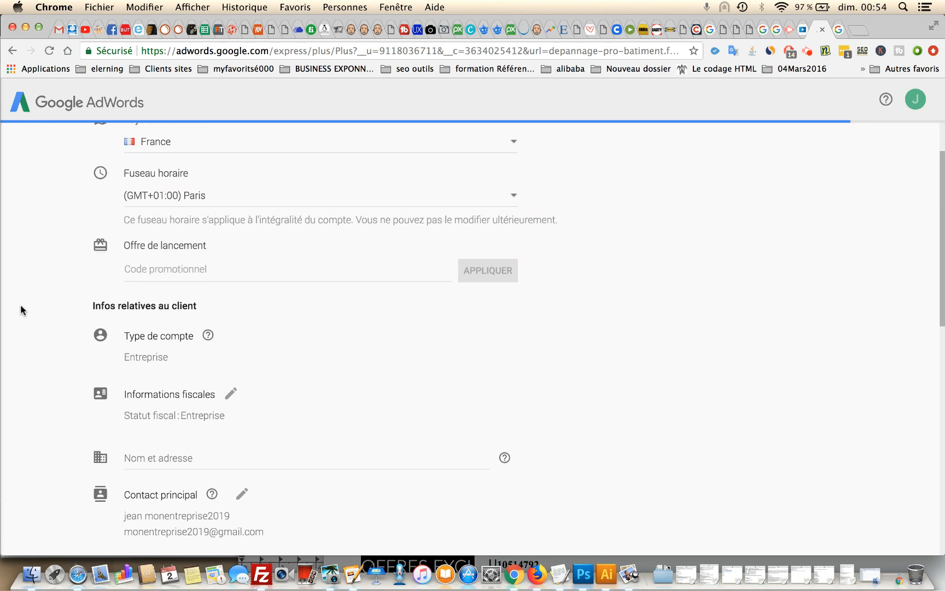
{"action": "scroll", "coordinate": [20, 309], "scroll_direction": "down", "scroll_amount": 2}
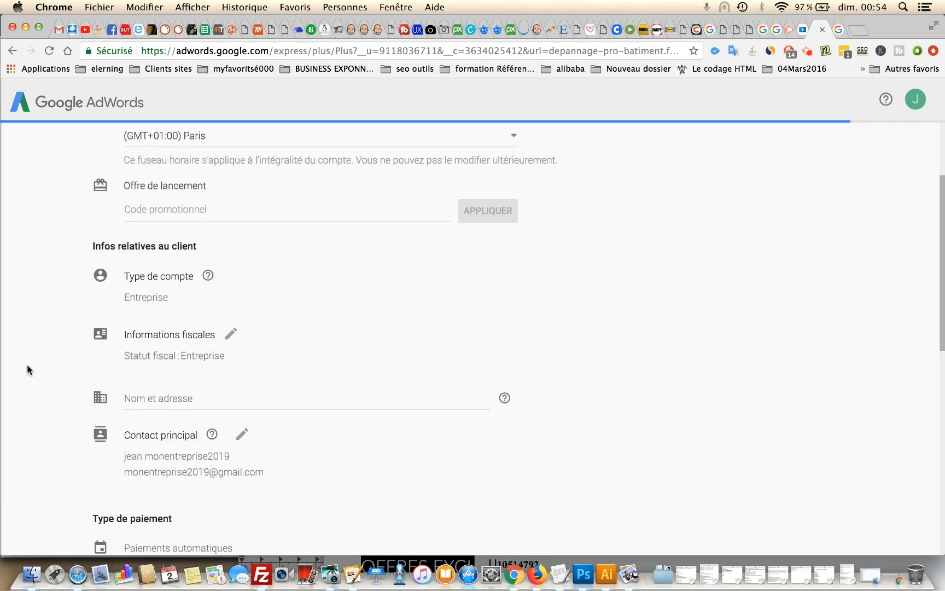
{"action": "scroll", "coordinate": [28, 369], "scroll_direction": "down", "scroll_amount": 1}
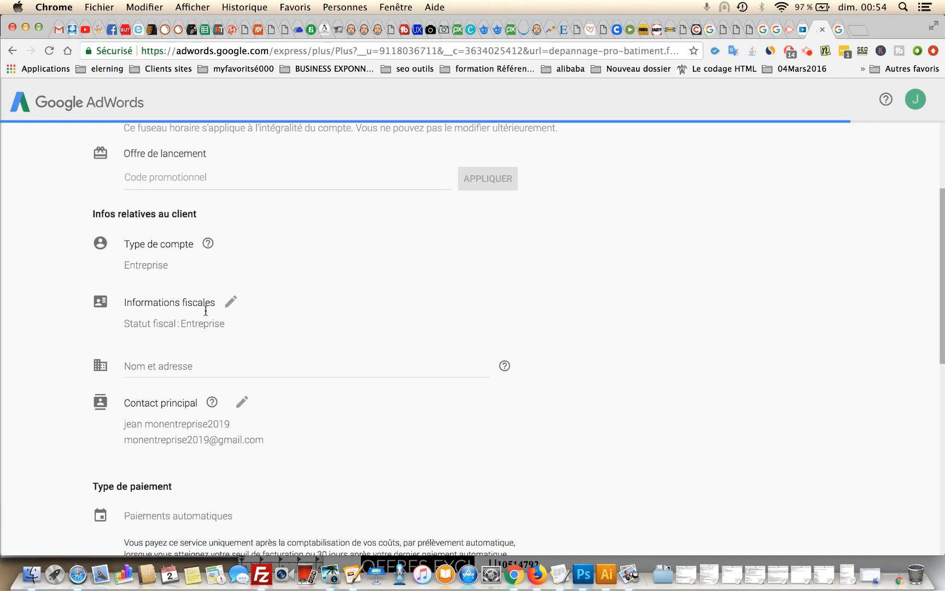
{"action": "scroll", "coordinate": [6, 386], "scroll_direction": "down", "scroll_amount": 3}
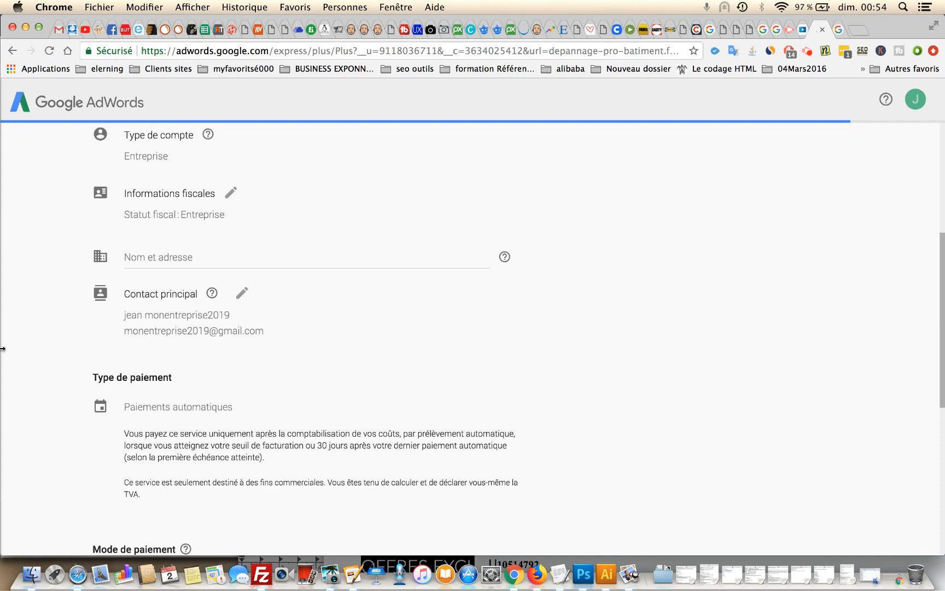
{"action": "scroll", "coordinate": [43, 407], "scroll_direction": "down", "scroll_amount": 5}
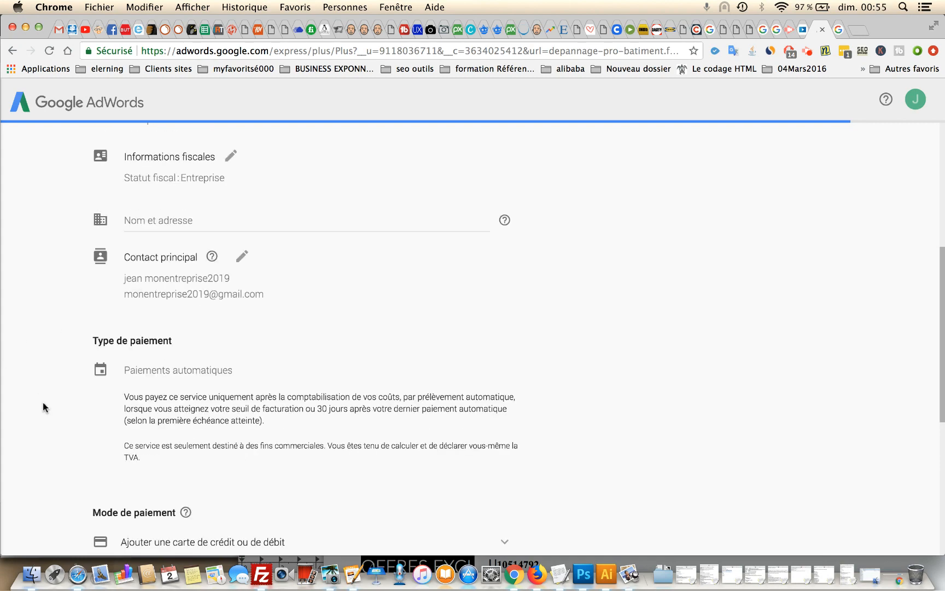
{"action": "scroll", "coordinate": [43, 404], "scroll_direction": "down", "scroll_amount": 5}
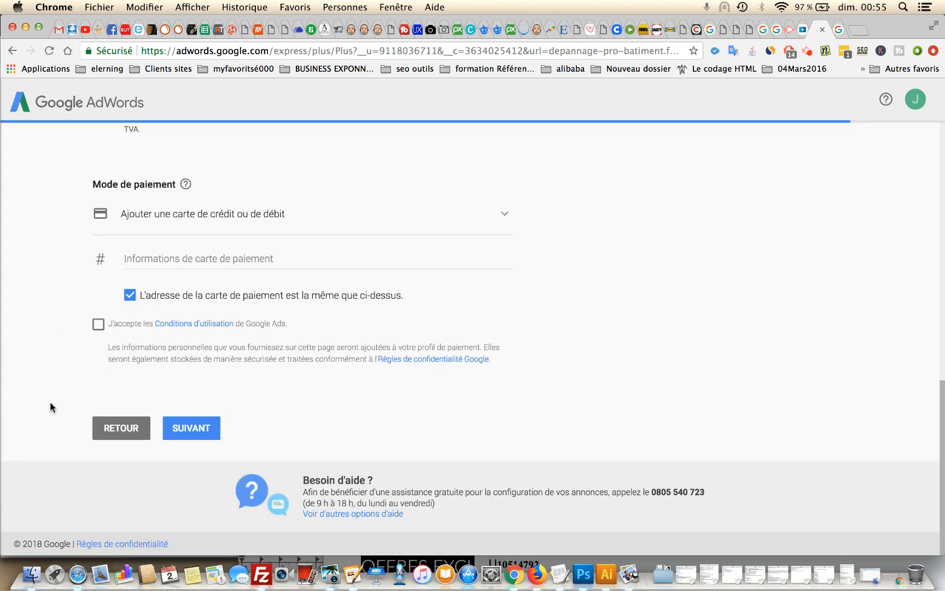
{"action": "left_click", "coordinate": [98, 327]}
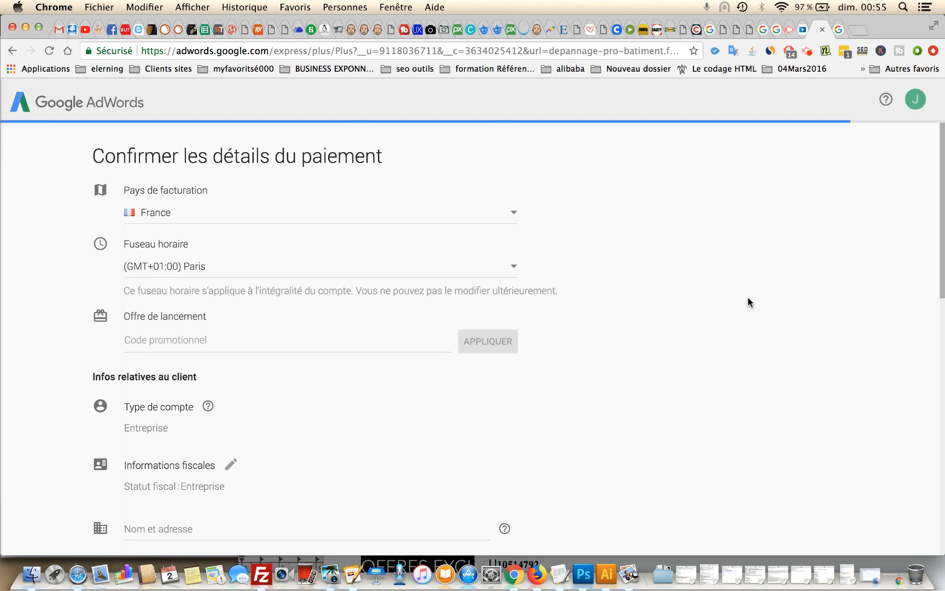
Recheck the payment details from the billing country down to the card information and accepted terms
{"action": "scroll", "coordinate": [748, 297], "scroll_direction": "down", "scroll_amount": 10}
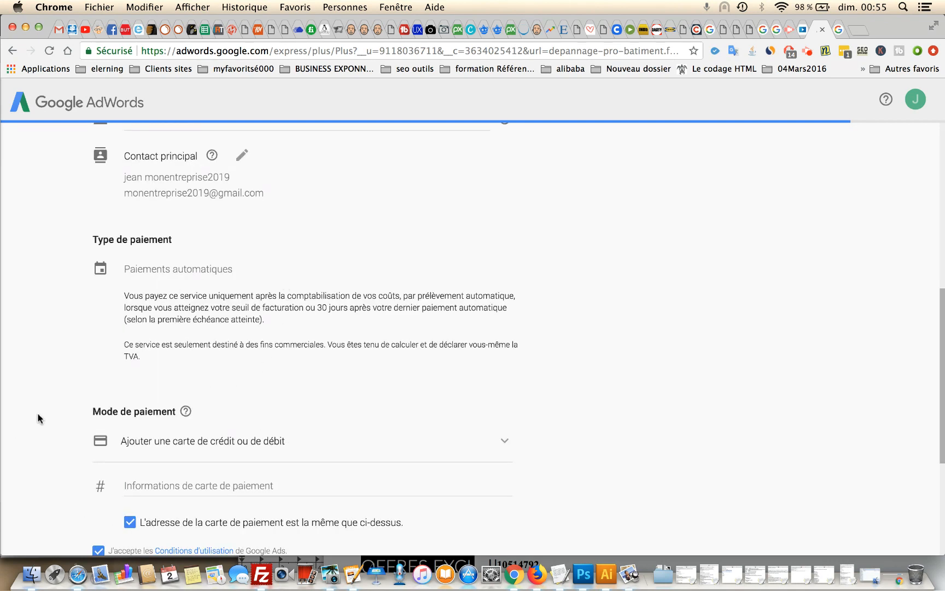
{"action": "scroll", "coordinate": [38, 418], "scroll_direction": "up", "scroll_amount": 7}
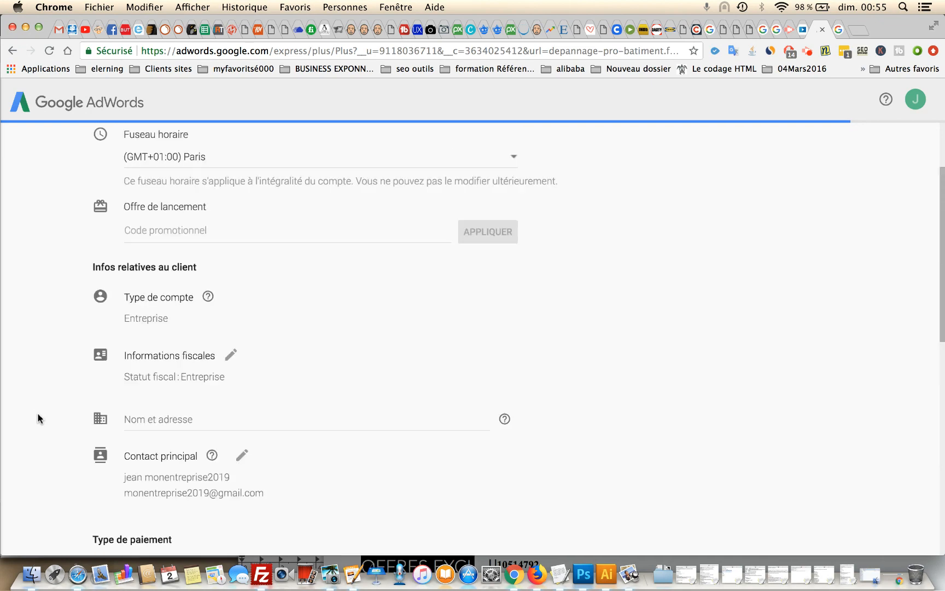
{"action": "scroll", "coordinate": [39, 419], "scroll_direction": "down", "scroll_amount": 6}
{"action": "scroll", "coordinate": [38, 419], "scroll_direction": "down", "scroll_amount": 6}
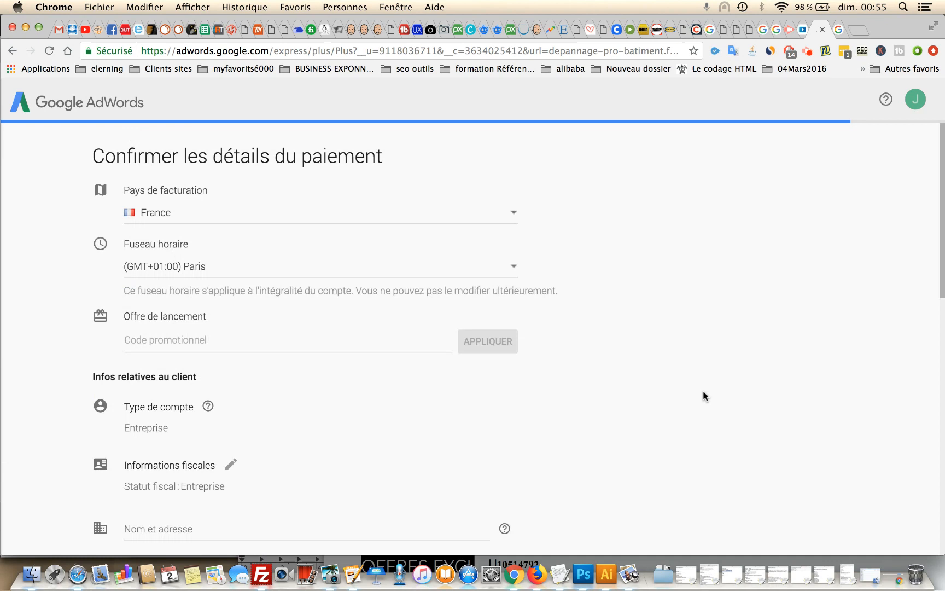
{"action": "scroll", "coordinate": [705, 396], "scroll_direction": "down", "scroll_amount": 10}
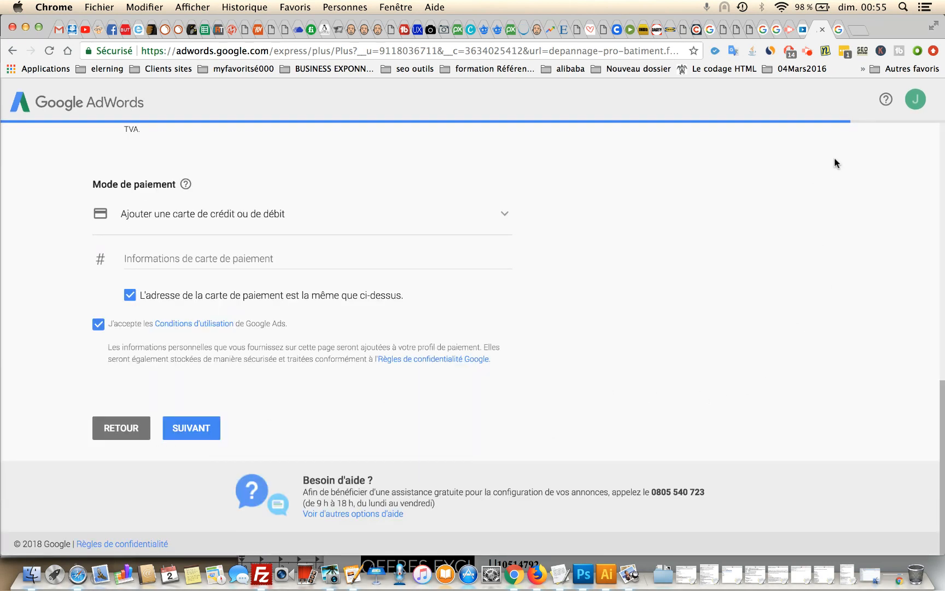
{"action": "left_click", "coordinate": [808, 51]}
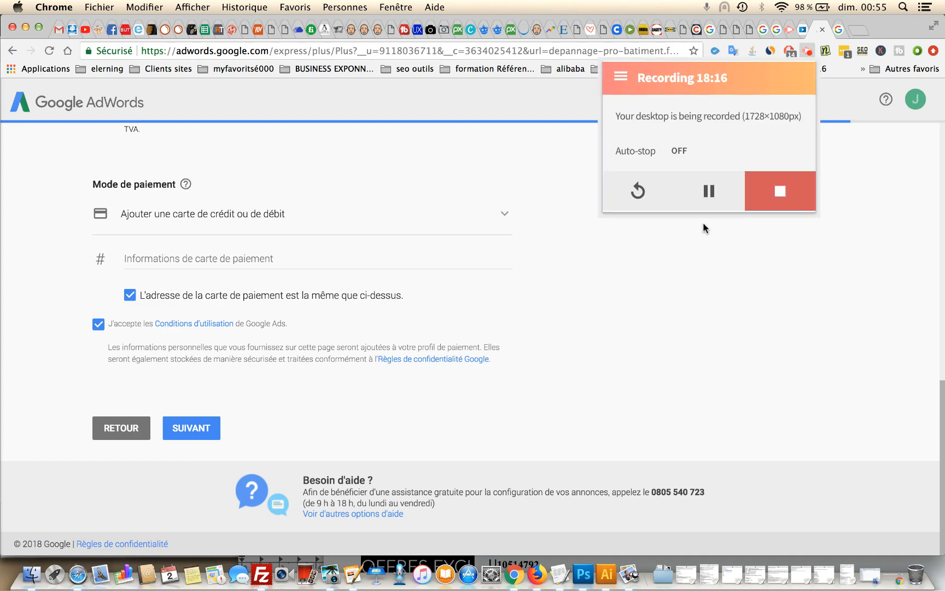